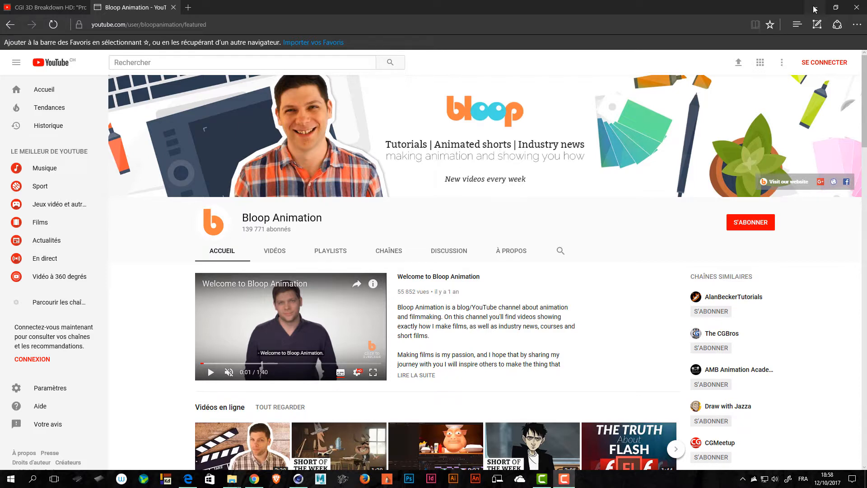
Step: Look through the video series on the Bloop Animation channel's home page
left_click(148, 261)
scroll(149, 262, "down", 10)
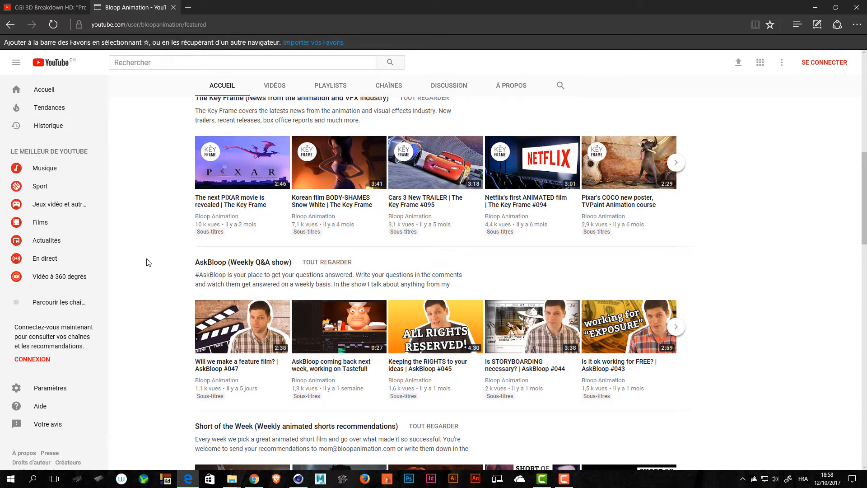
scroll(149, 262, "up", 3)
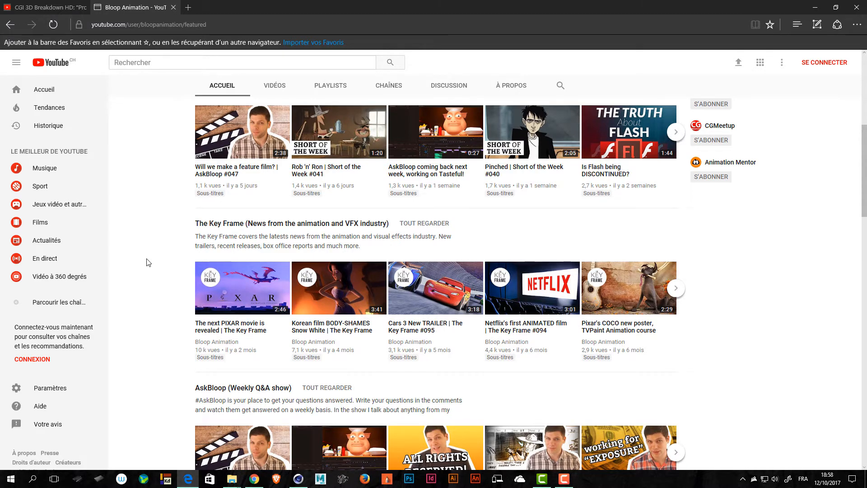
scroll(149, 262, "up", 7)
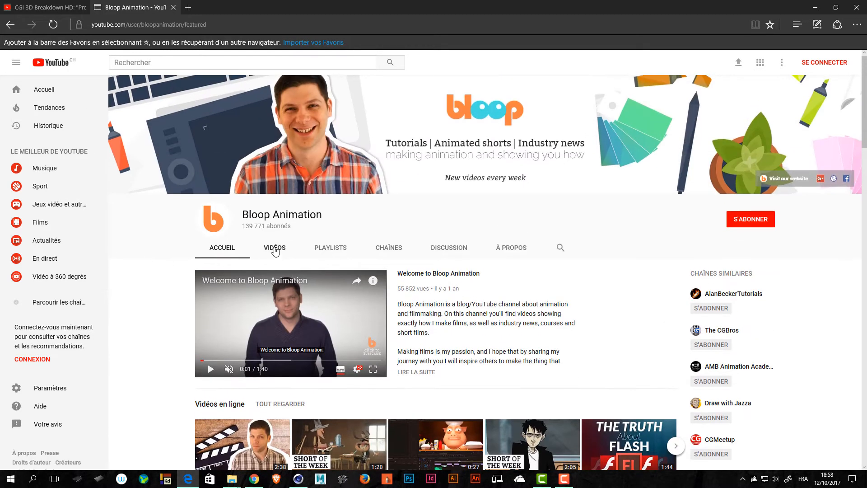
Step: View the channel's uploaded videos and its created playlists
left_click(275, 248)
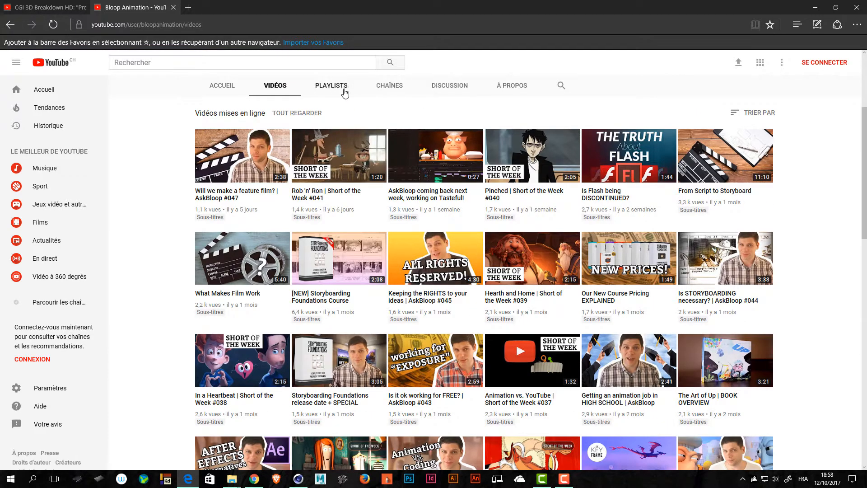
left_click(344, 91)
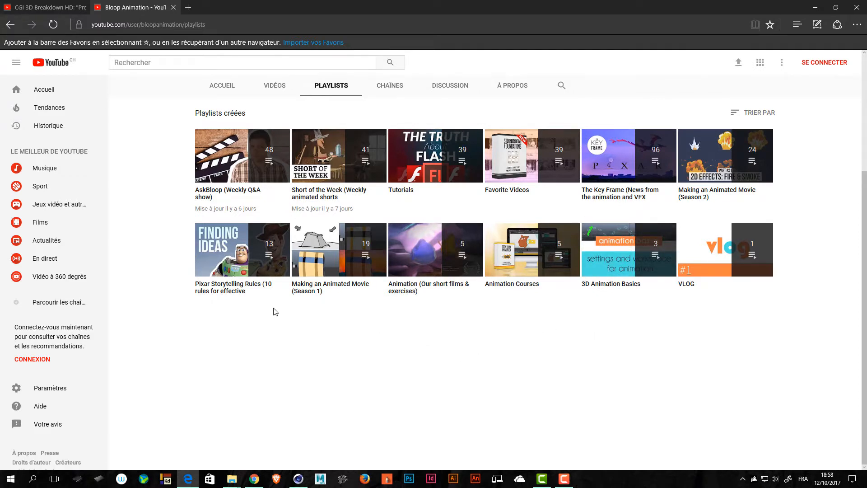
left_click_drag(273, 308, 178, 266)
left_click(236, 347)
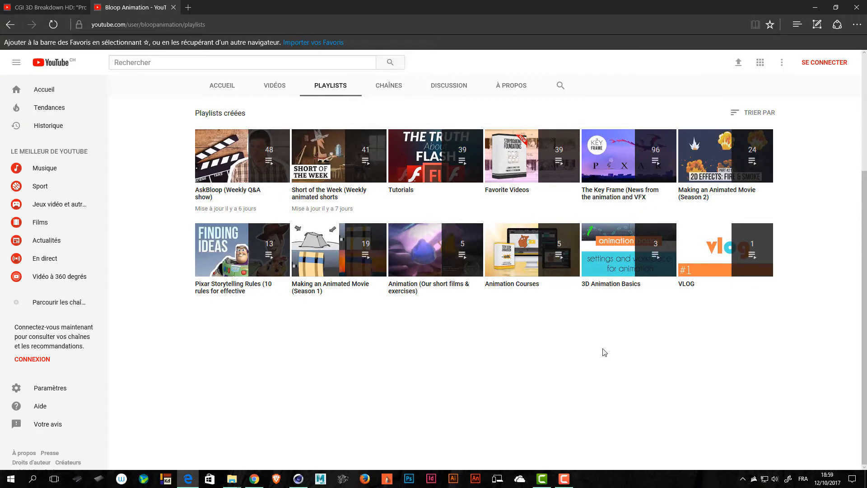
Step: Search the web for "bloop animation" in a new browser tab and open bloopanimation.com
left_click(188, 7)
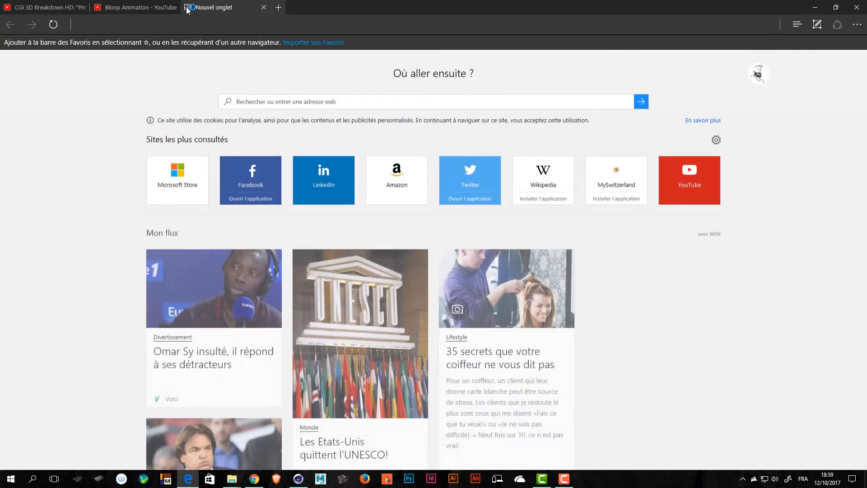
type("bloop a")
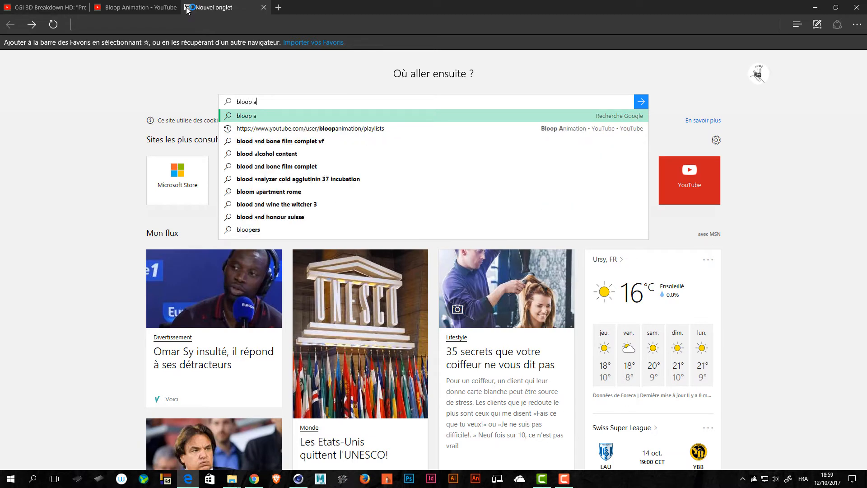
key("BackSpace")
type("d")
key("BackSpace")
type("animation")
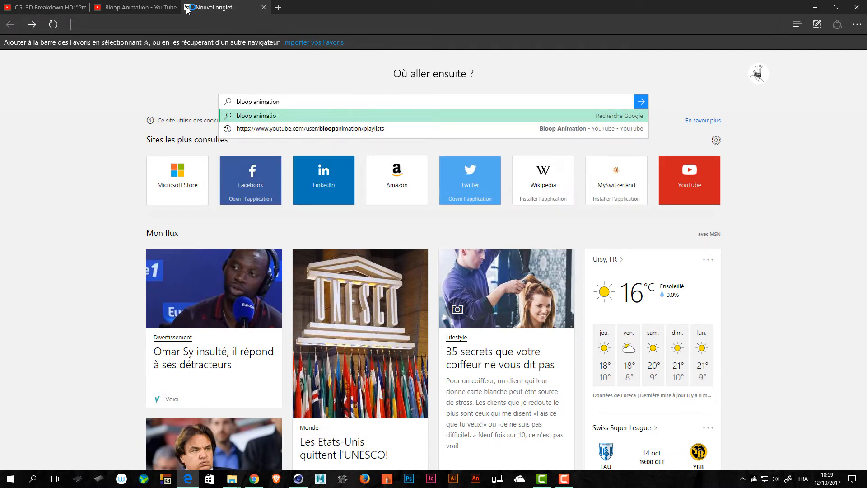
key("Return")
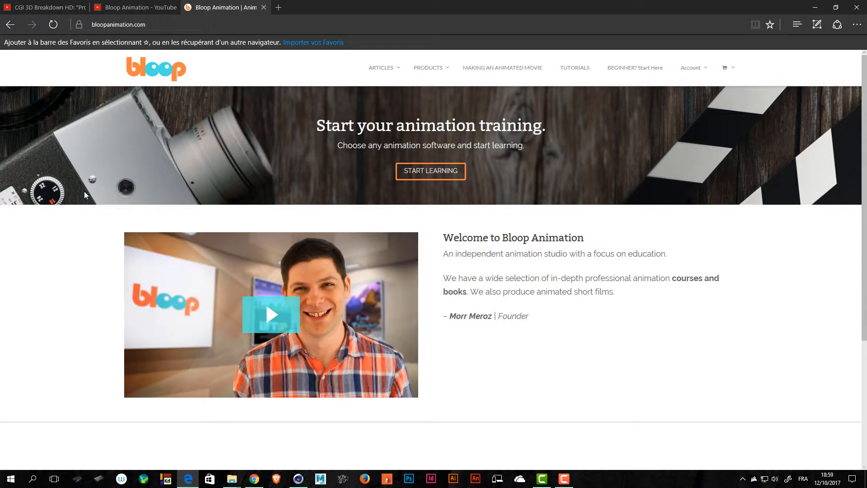
Step: View the site's video tutorials page, and open the beginners' start page at its free ebook section
left_click(566, 68)
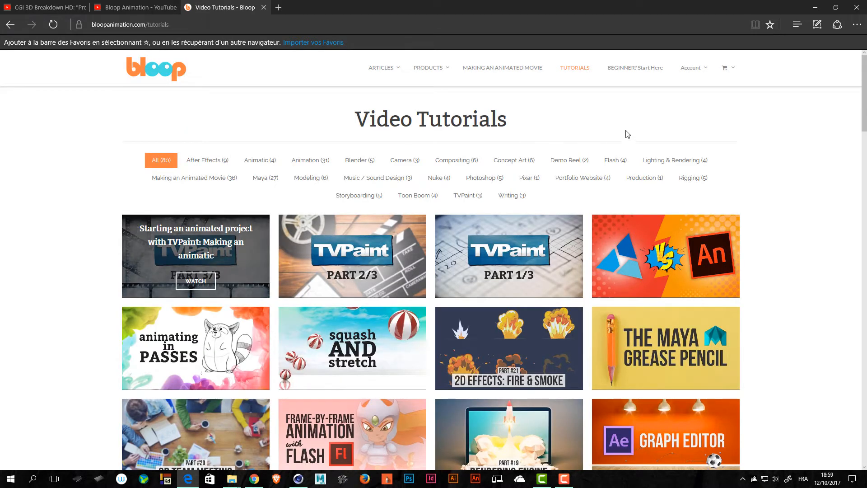
left_click(615, 68)
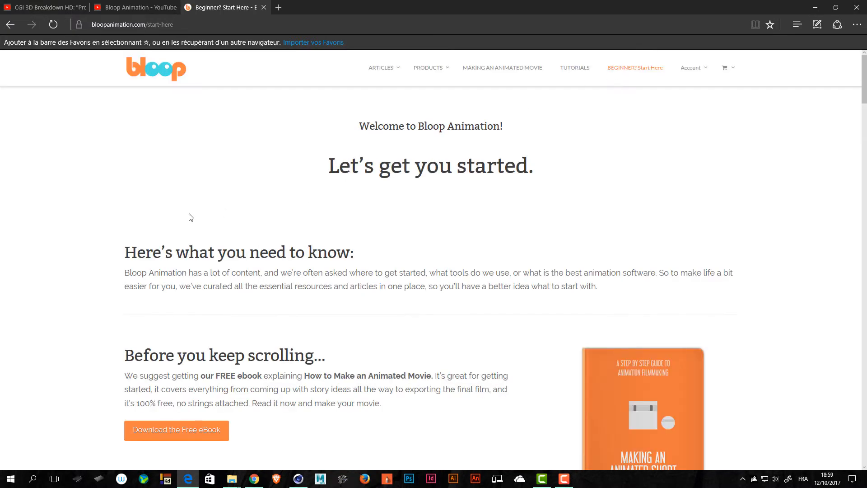
scroll(106, 219, "down", 5)
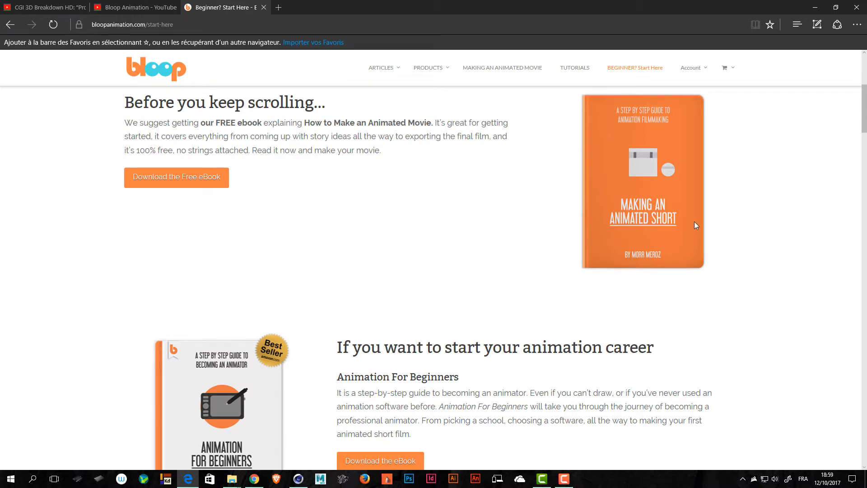
scroll(443, 220, "up", 2)
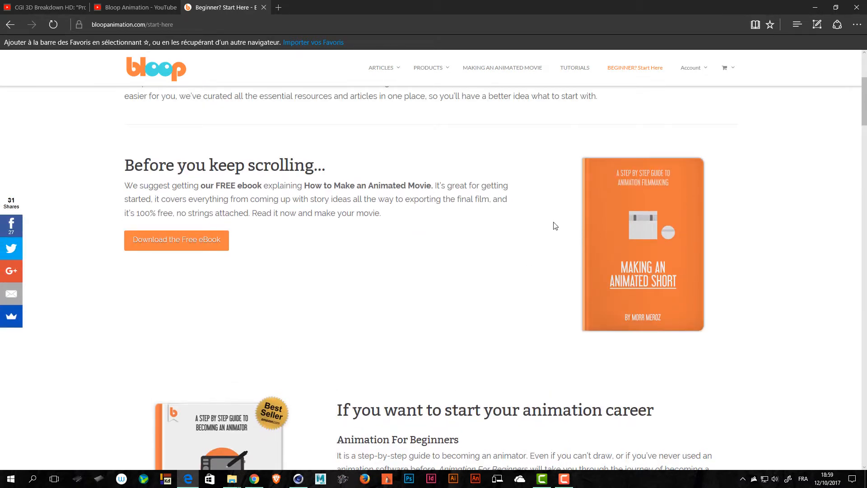
scroll(199, 223, "down", 4)
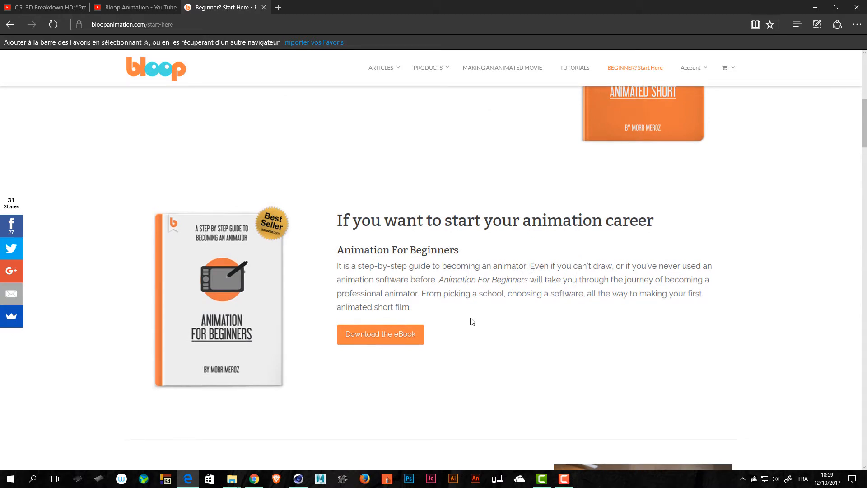
Step: Examine the beginner page's ebook offers, weekly shows and film-making section, and its Essentials articles, videos, books, courses and rigs
left_click_drag(520, 313, 359, 228)
left_click(359, 228)
scroll(312, 234, "down", 15)
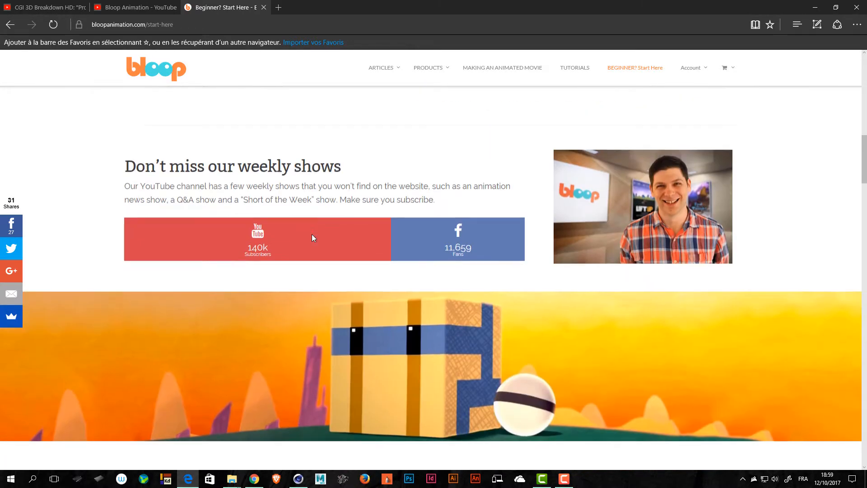
scroll(244, 217, "up", 2)
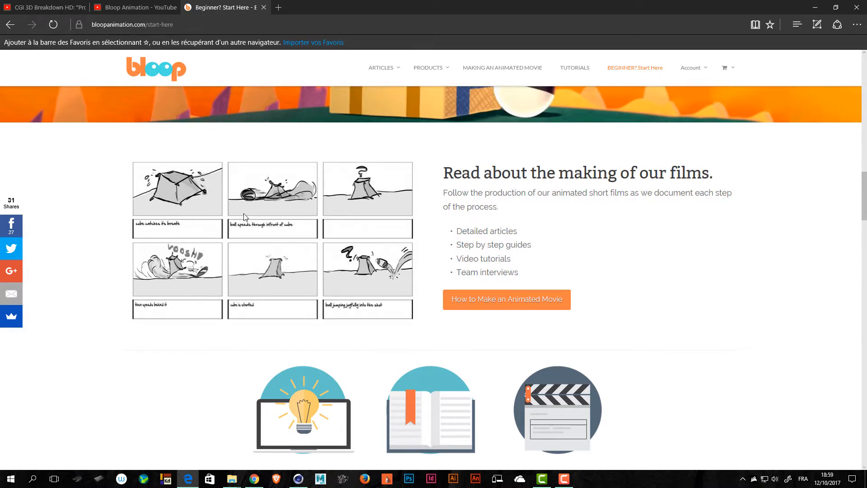
scroll(243, 216, "down", 10)
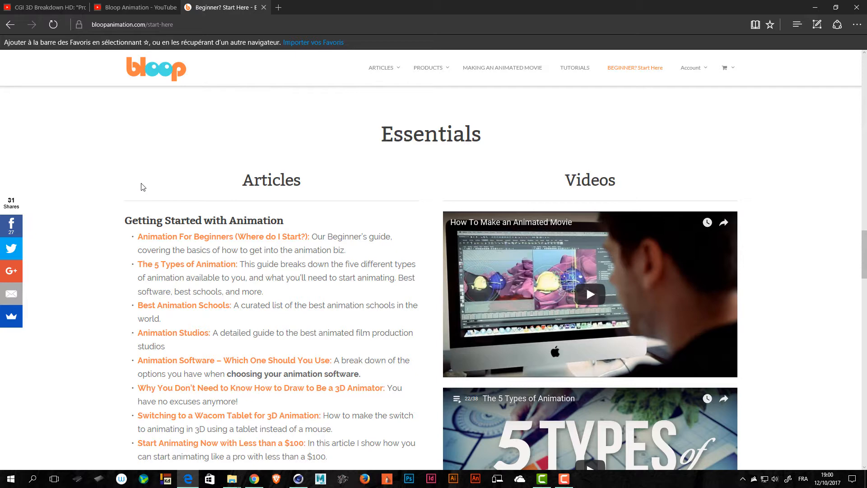
scroll(143, 186, "down", 15)
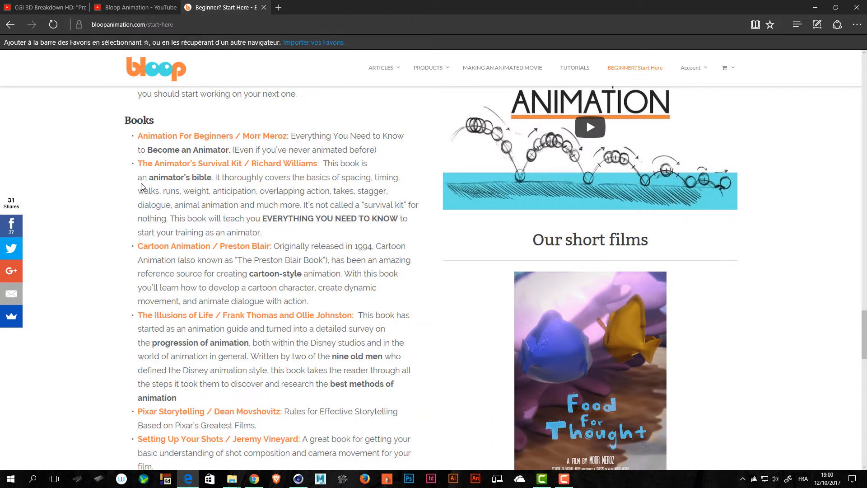
scroll(143, 186, "down", 12)
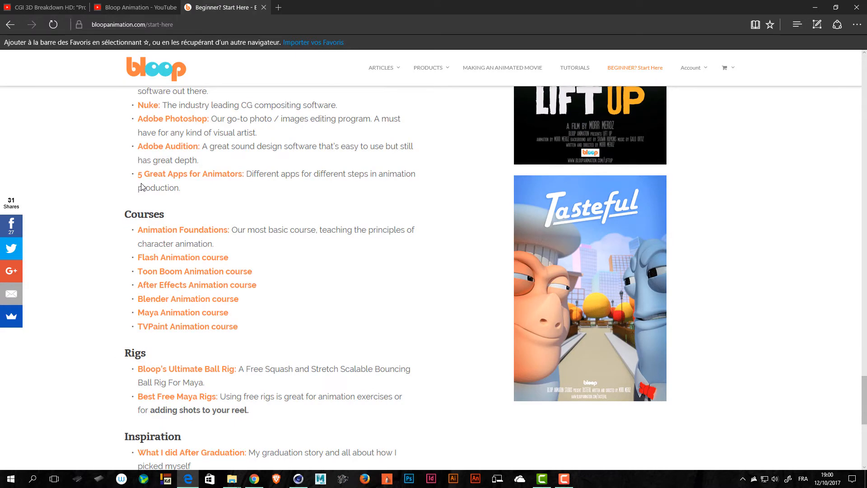
scroll(361, 255, "down", 7)
scroll(362, 256, "up", 18)
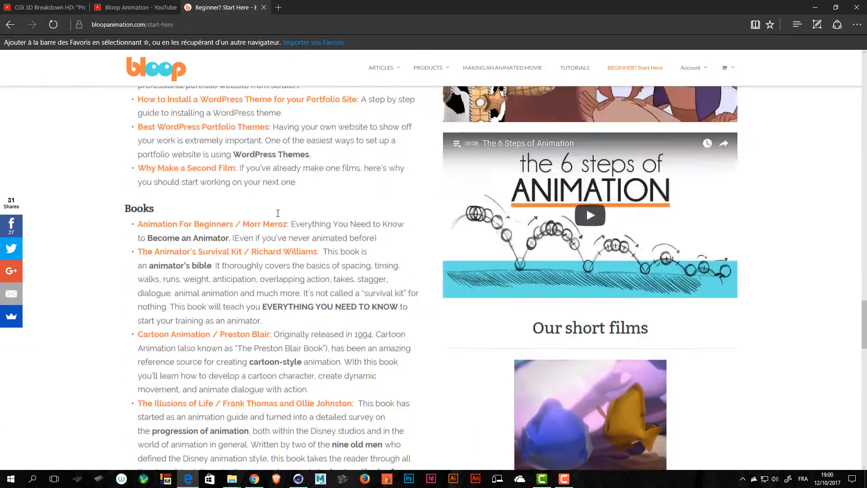
scroll(278, 213, "up", 10)
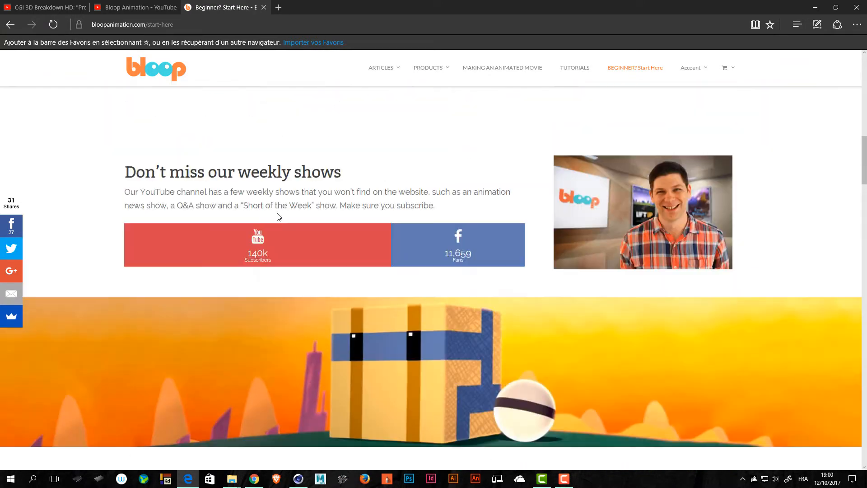
scroll(278, 217, "down", 8)
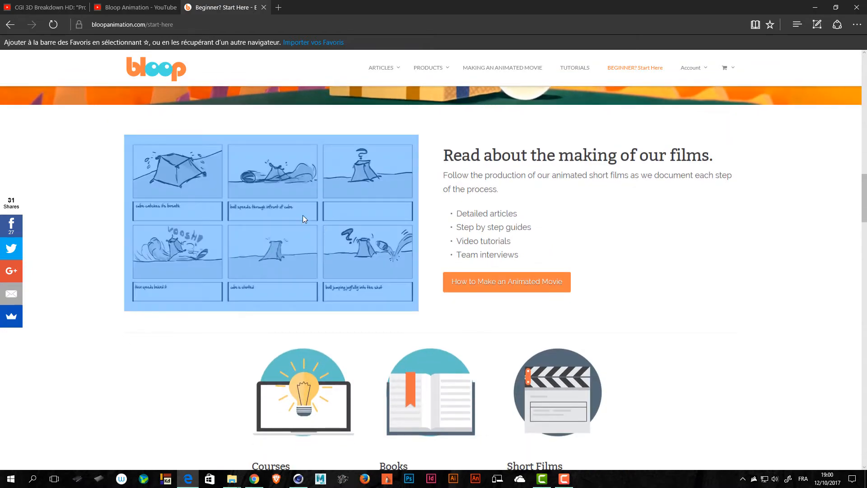
scroll(511, 419, "down", 15)
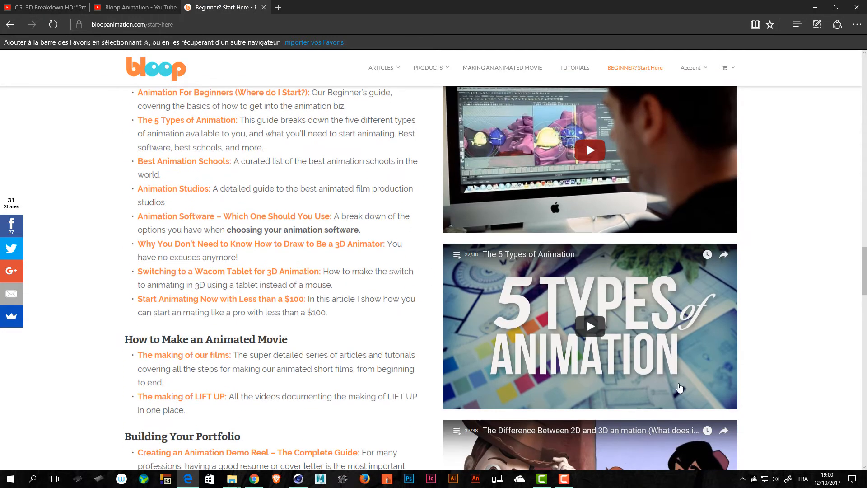
scroll(416, 280, "down", 4)
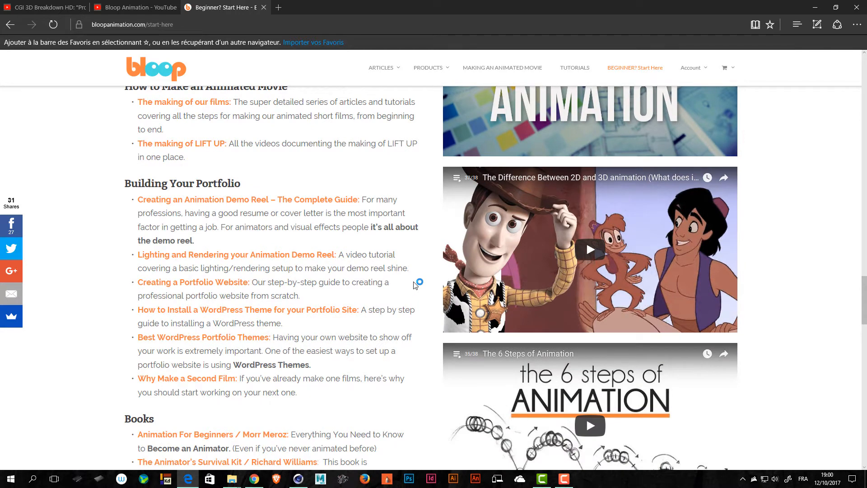
Step: Play "The 6 Steps of Animation" video, skip ahead to the step 4 Splining part, and return to the page's start
scroll(416, 285, "down", 3)
left_click(591, 302)
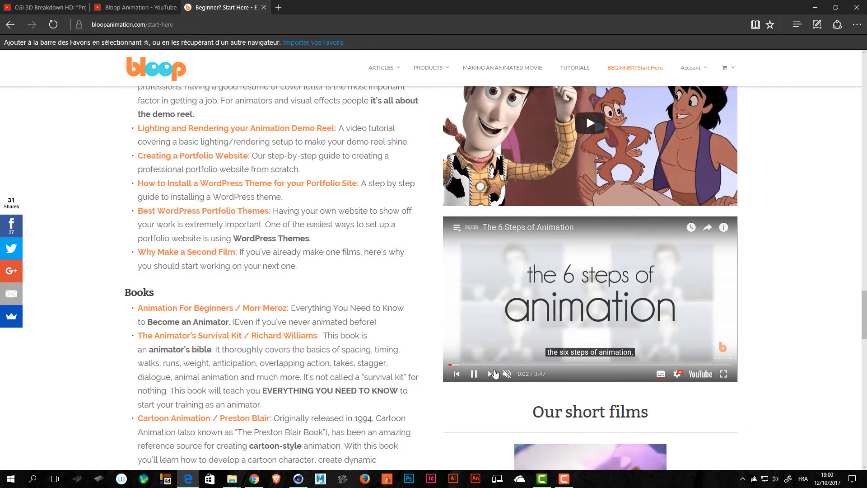
left_click_drag(456, 363, 616, 370)
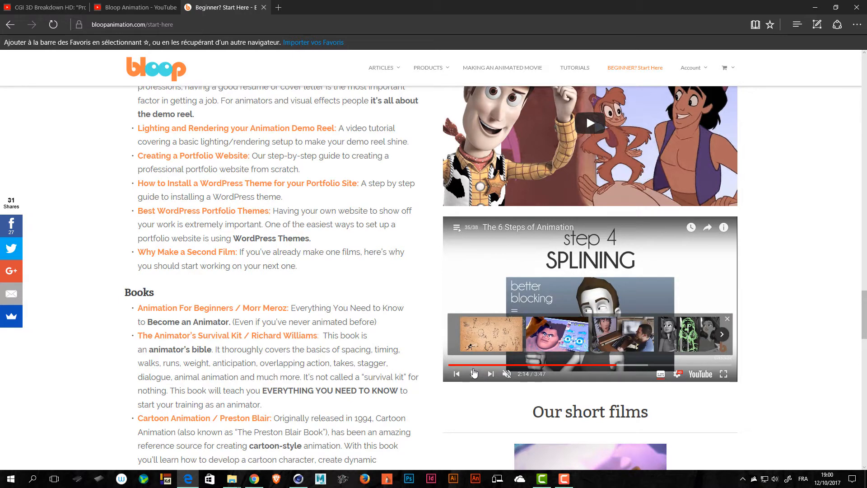
middle_click_drag(107, 202, 107, 44)
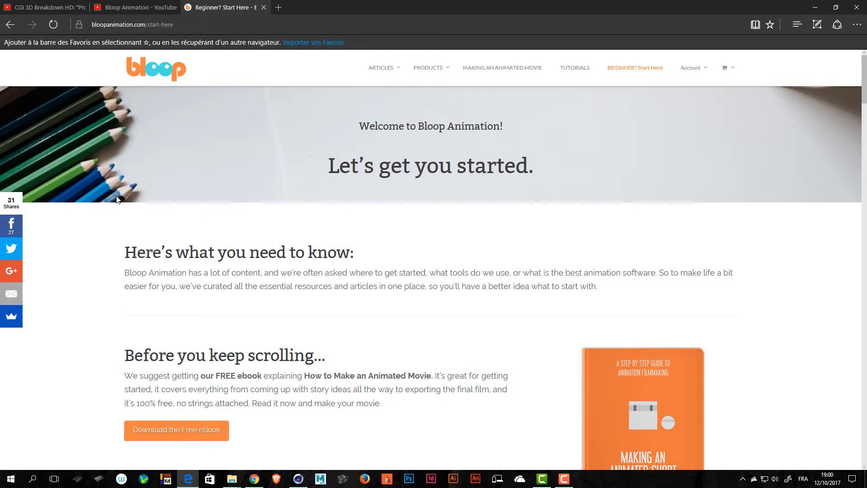
Step: Revisit the Bloop Animation playlists and the CGI 3D Breakdown video of Disney's Tangled, and minimise that browser window
left_click(138, 7)
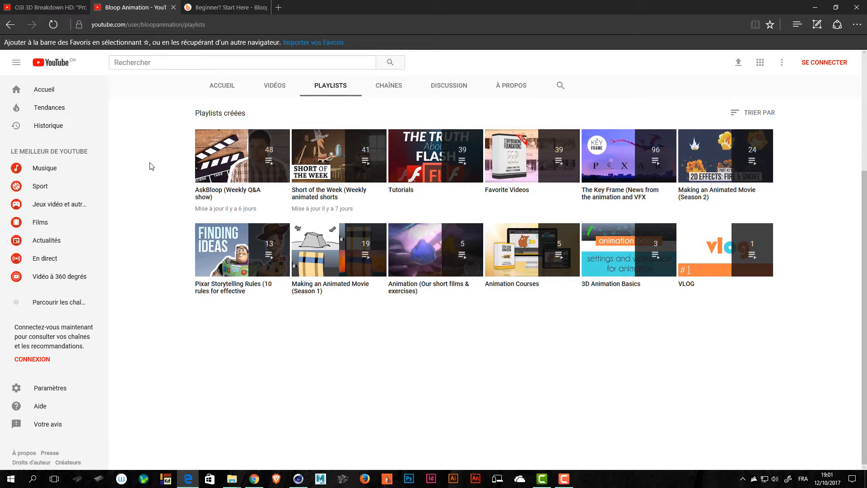
left_click(63, 8)
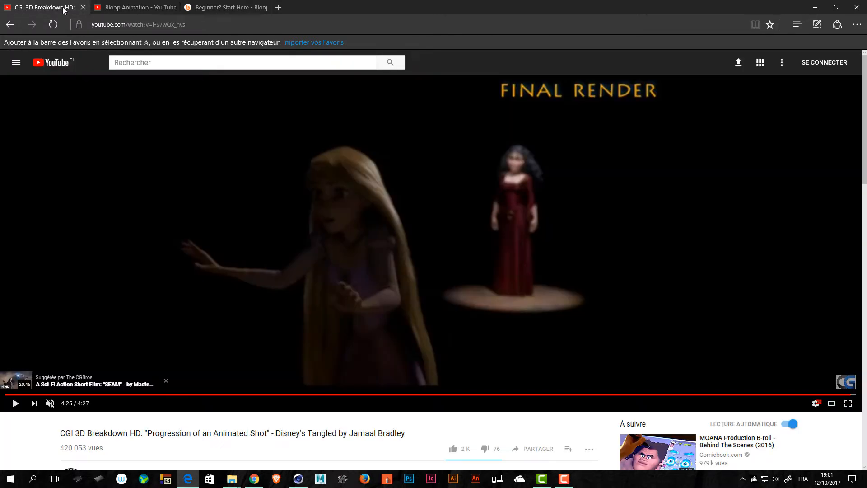
left_click(814, 7)
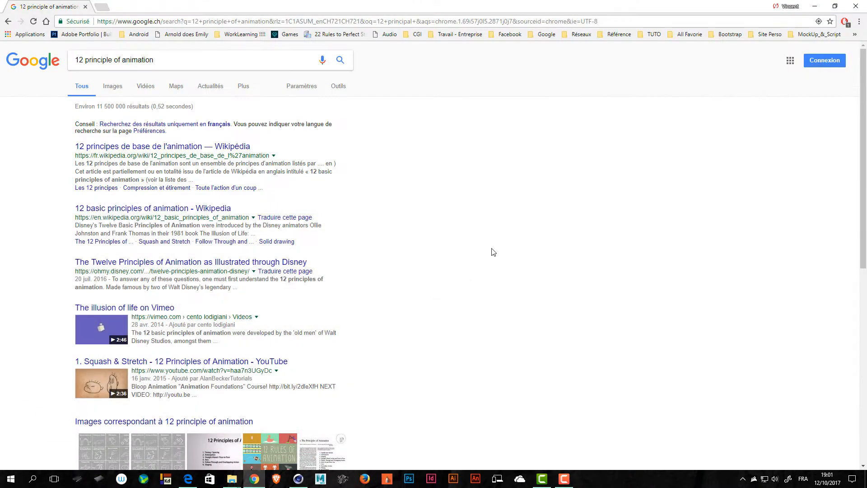
Step: Close the browser window showing the "12 principle of animation" search results
left_click_drag(168, 60, 1, 60)
left_click(418, 130)
left_click(856, 6)
left_click(634, 300)
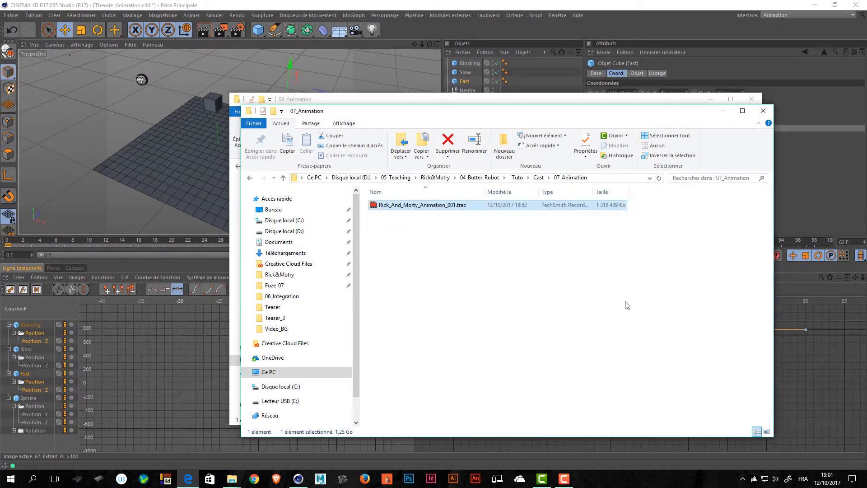
Step: Close the 07_Animation folder window and browse the Butter Robot project to 01_C4D\01_WorkingPlace\07_Lighting
left_click(763, 111)
left_click_drag(595, 224, 387, 316)
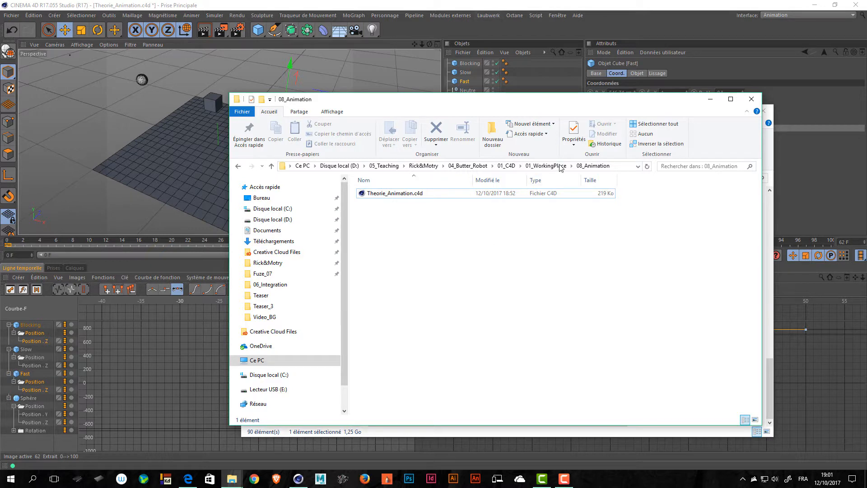
left_click(474, 168)
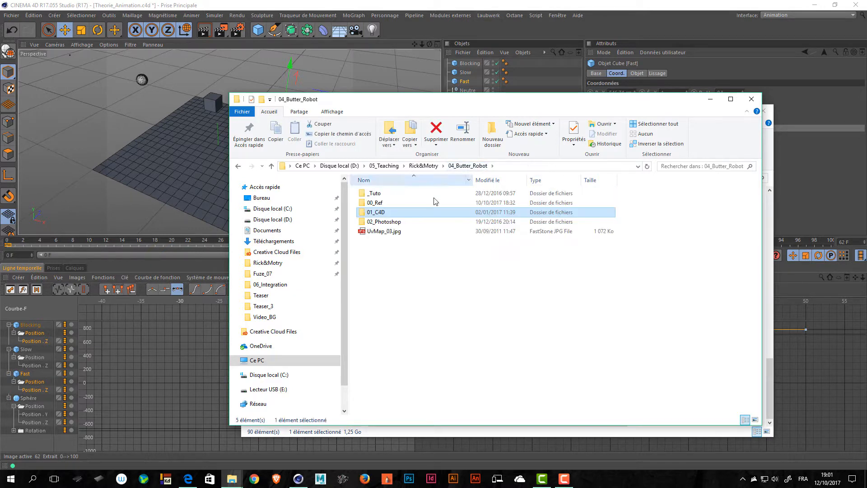
double_click(407, 213)
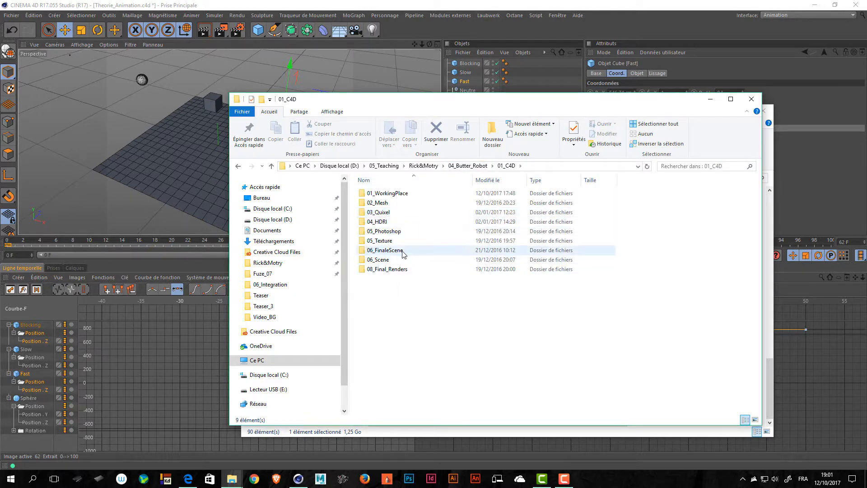
double_click(406, 195)
double_click(401, 251)
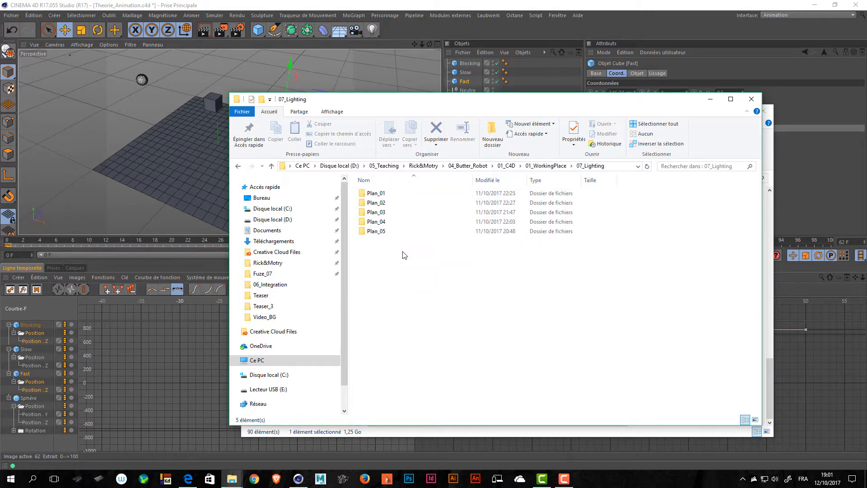
Step: Copy the Plan_01 folder from 07_Lighting into the 08_Animation folder
left_click(398, 194)
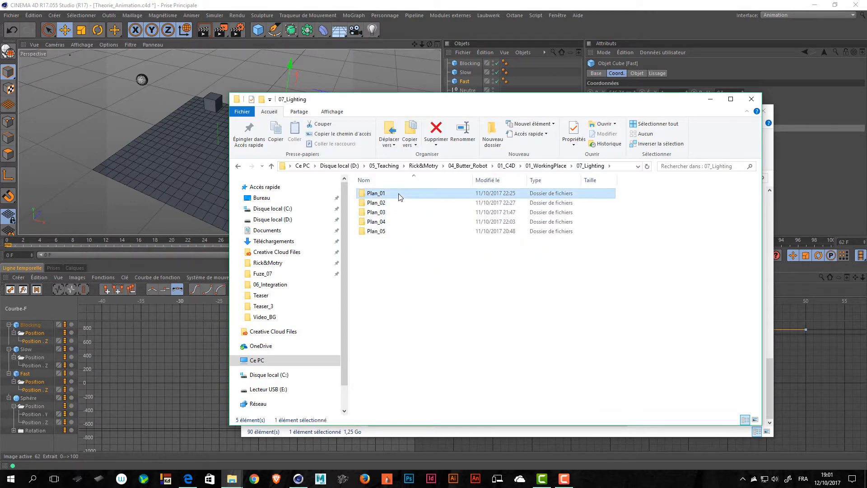
left_click(544, 166)
double_click(402, 261)
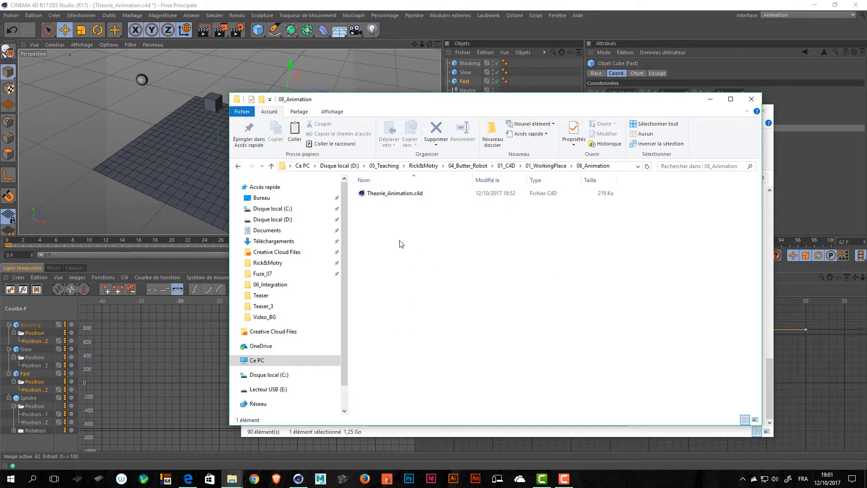
key("ctrl+v")
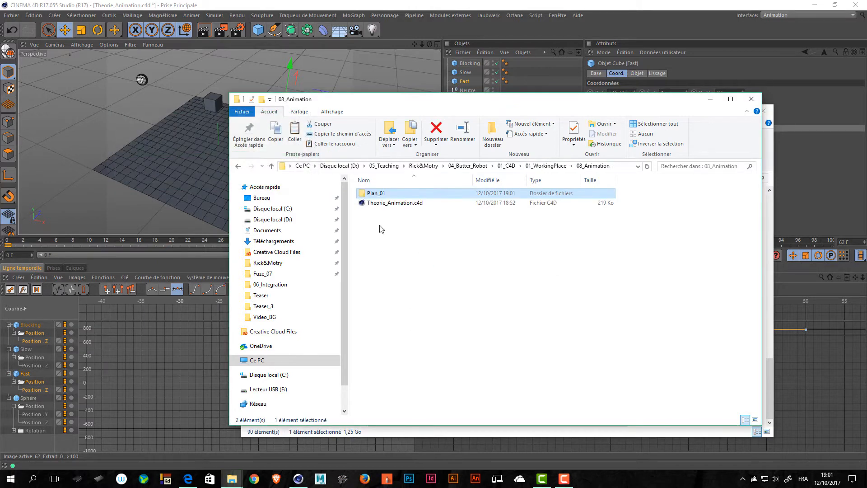
Step: Delete Robot_Butter_Lighting_Plan_01_001.c4d and the illum folder from the copied Plan_01 folder, and return to 08_Animation
double_click(383, 193)
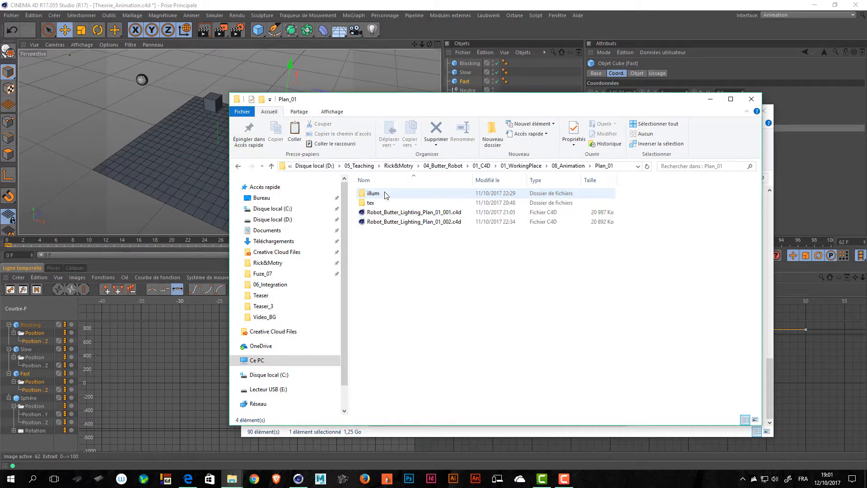
left_click(405, 214)
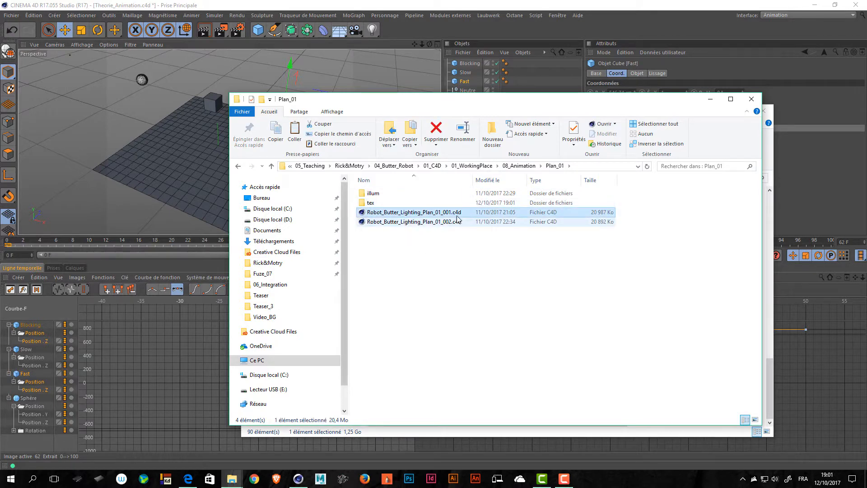
key("Delete")
key("Return")
left_click(374, 193)
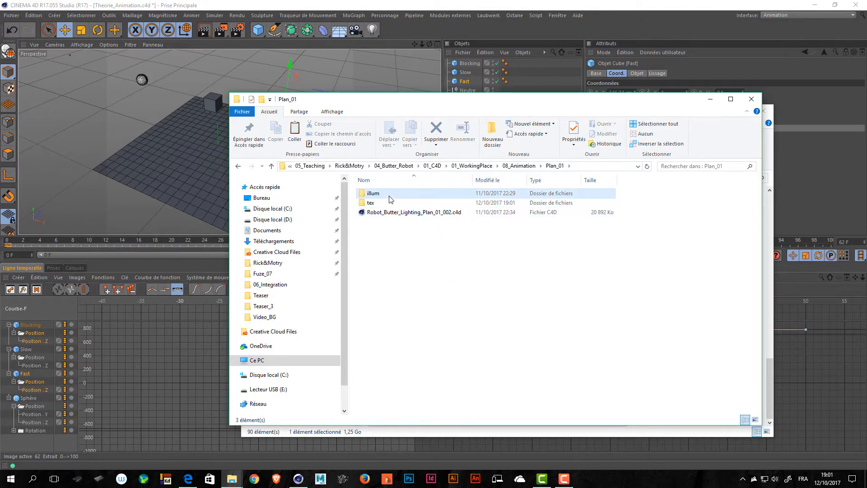
key("Delete")
key("Return")
left_click_drag(395, 220, 379, 194)
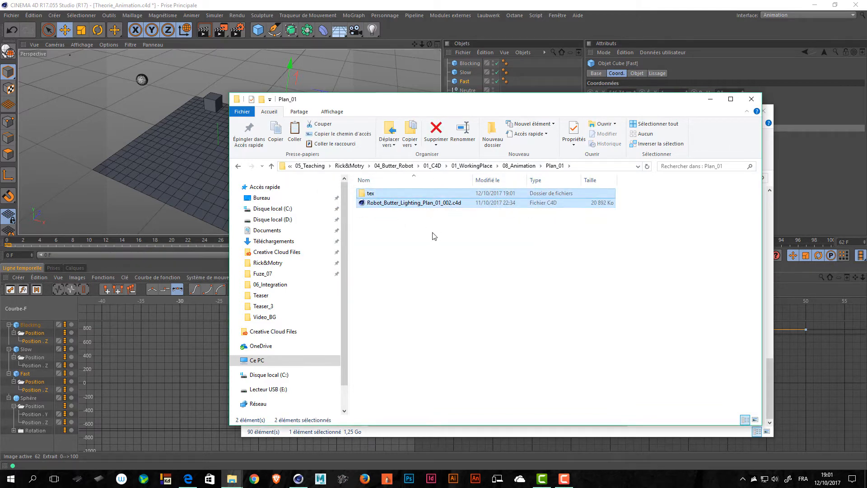
key("BackSpace")
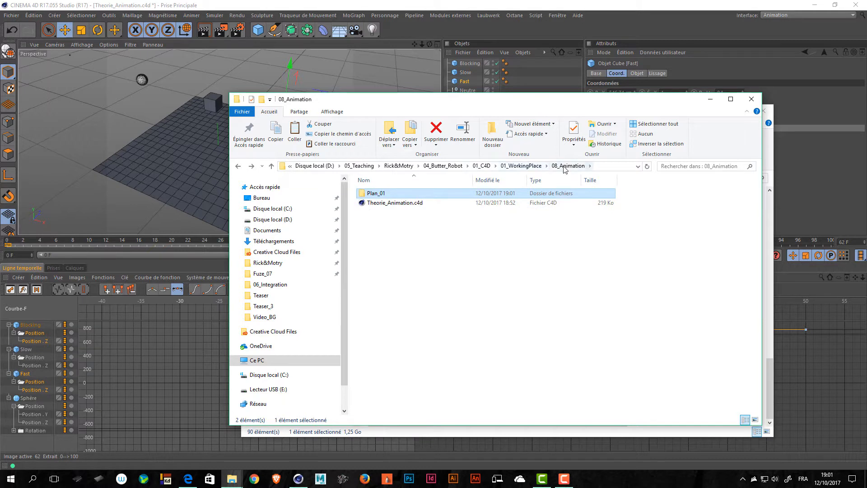
Step: Rename the Plan_01 folder in 08_Animation as Robot_Animation_theorie_002
key("F2")
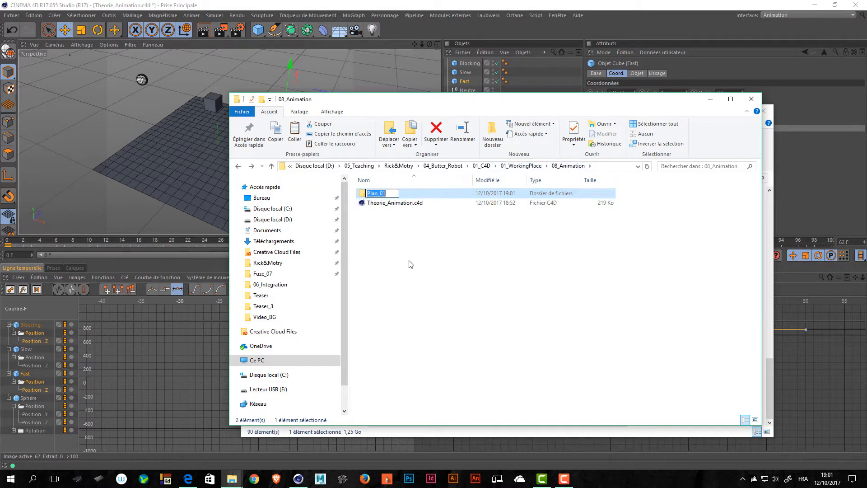
type("Robot_Animatio")
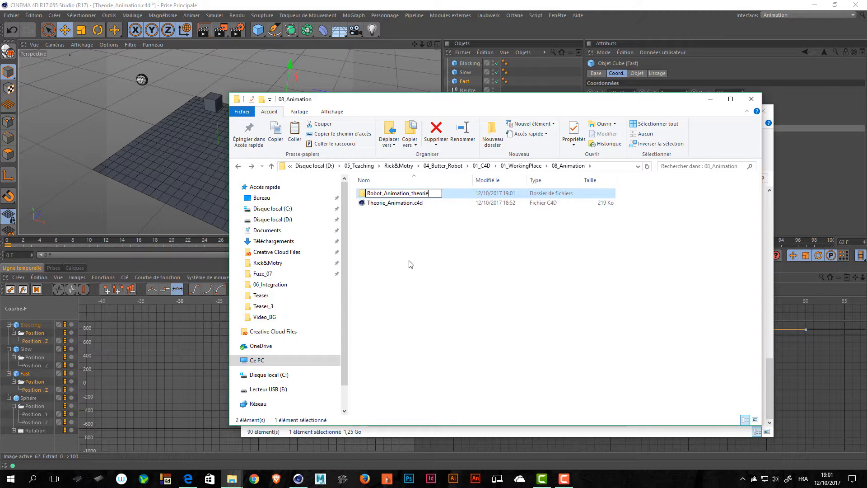
key("Return")
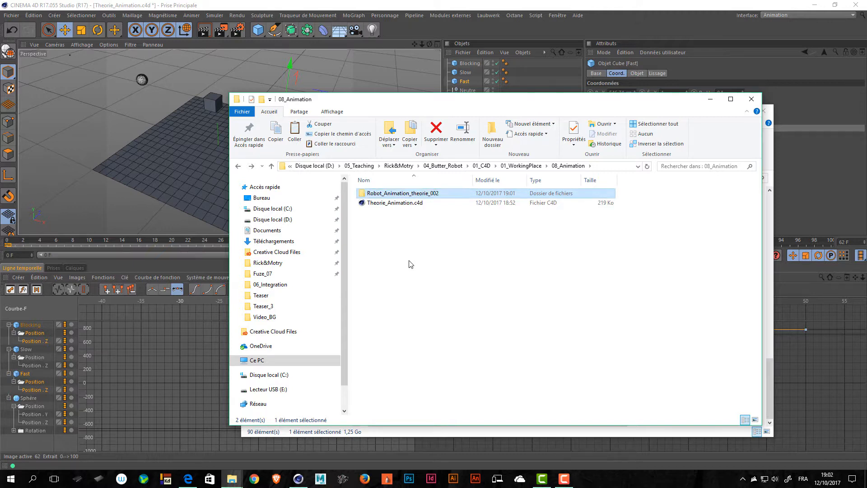
Step: Rename the copied plan folder in 08_Animation as Robot_Animation_002
left_click(405, 203)
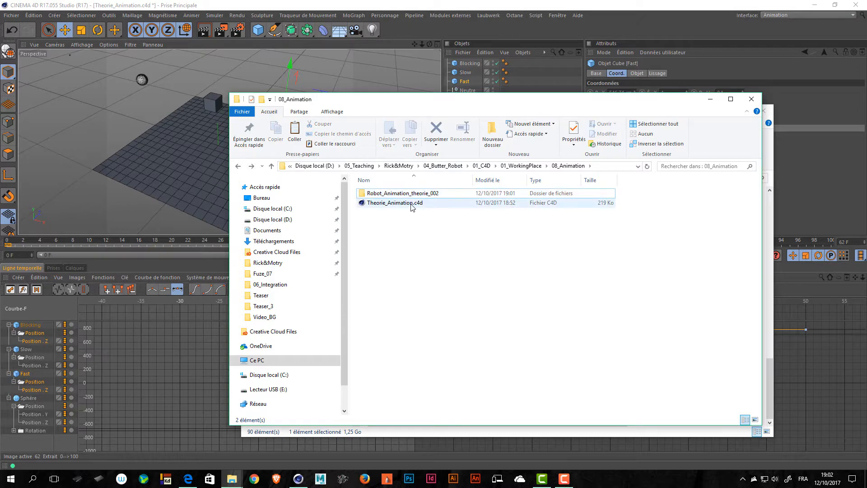
left_click(396, 194)
left_click(388, 194)
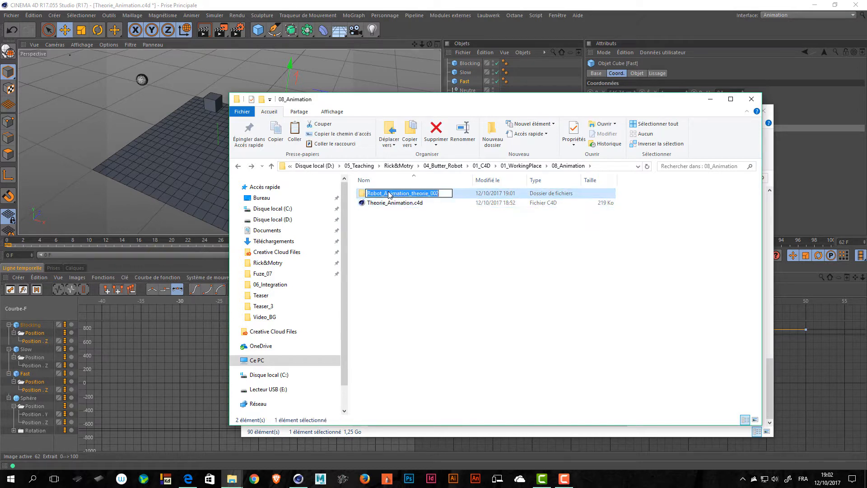
type("c")
key("ctrl+z")
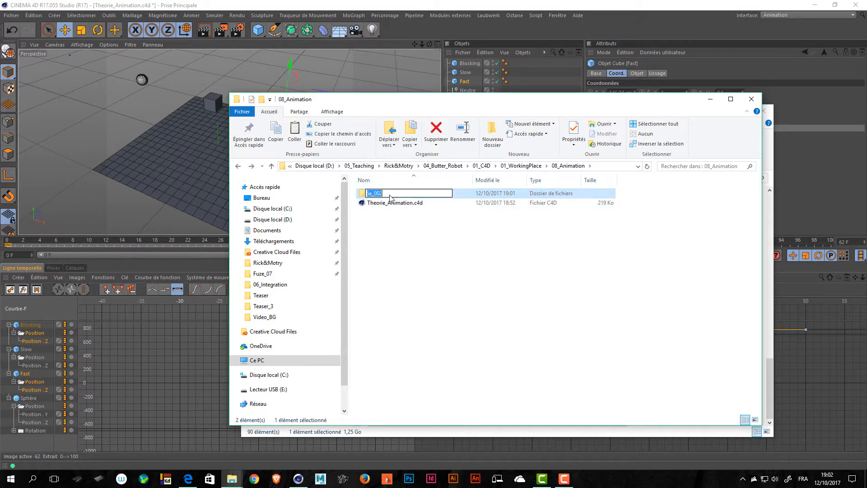
key("ctrl+z")
key("ctrl+z")
key("ctrl+z")
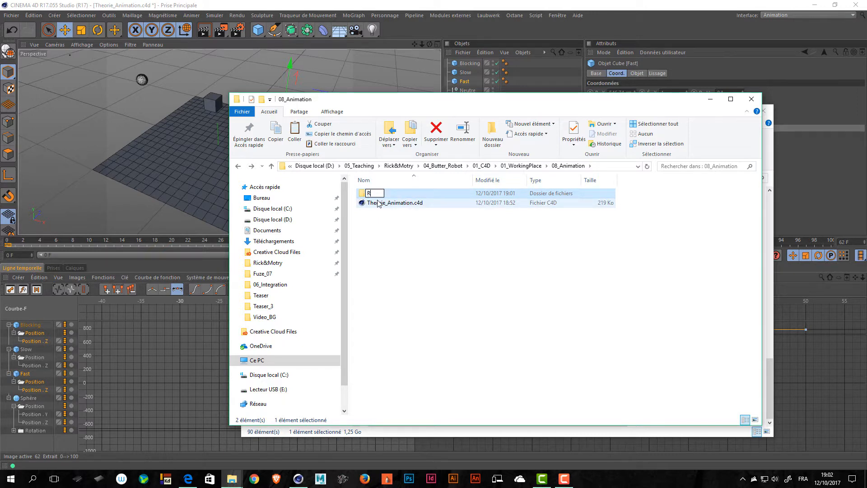
type("Robot_Animation_")
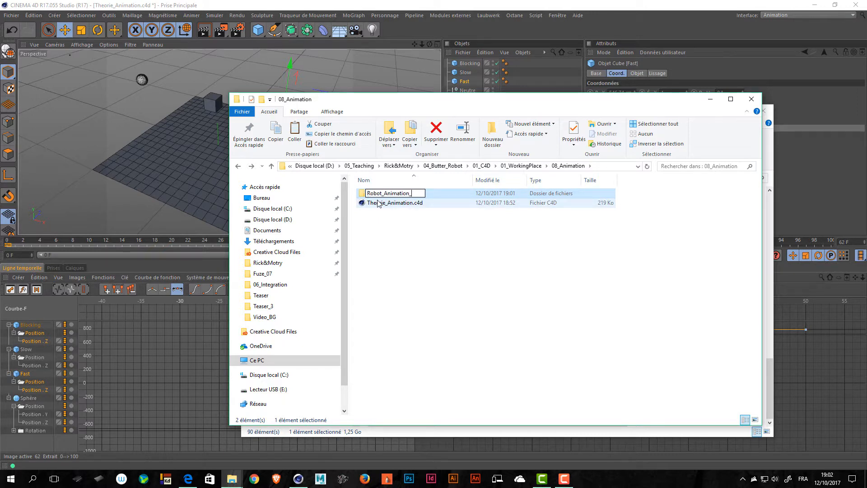
type("020")
key("Return")
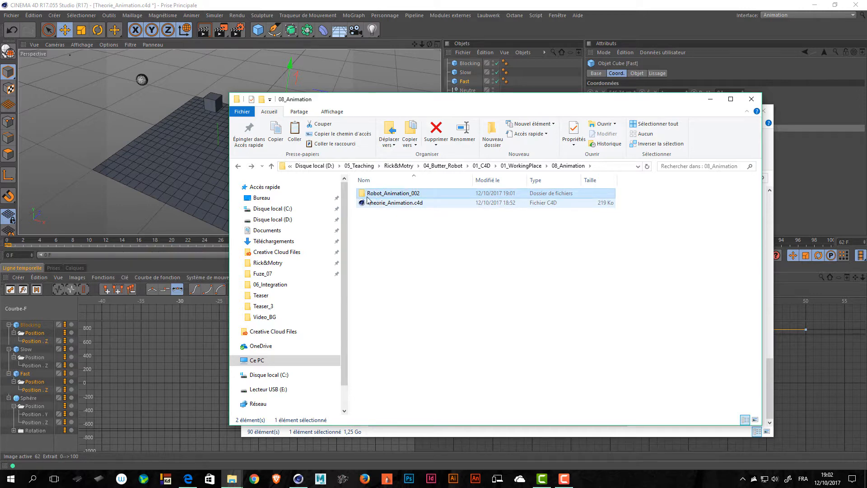
Step: Switch to Cinema 4D and close the Theorie_Animation.c4d project, saving its changes
left_click(451, 25)
key("ctrl+F4")
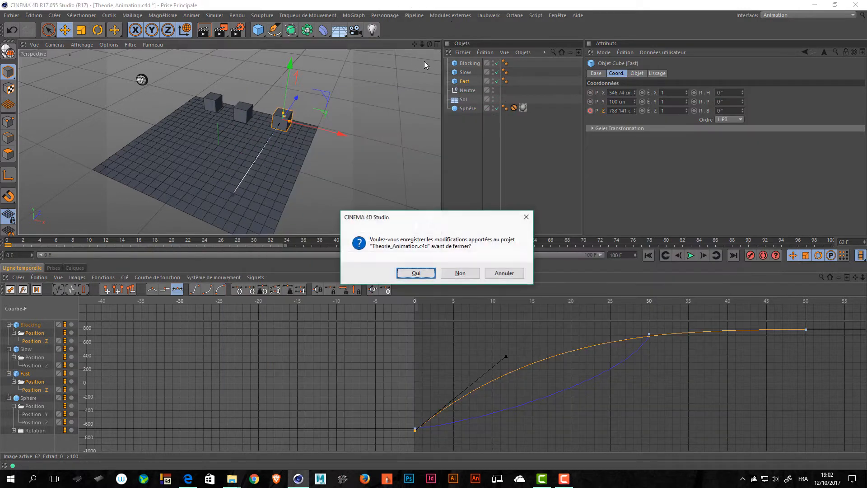
left_click(419, 275)
Step: Return to the 08_Animation folder and rename Theorie_Animation.c4d as Robot_Animation_001.c4d
key("alt+Tab")
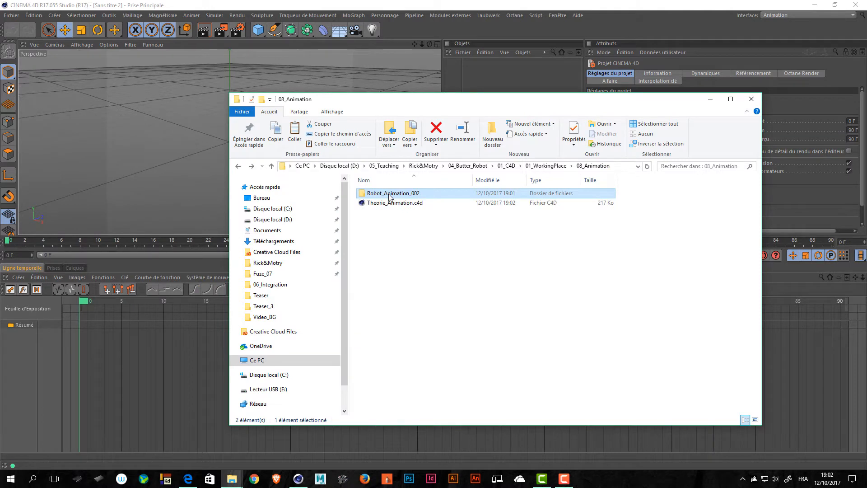
left_click(398, 204)
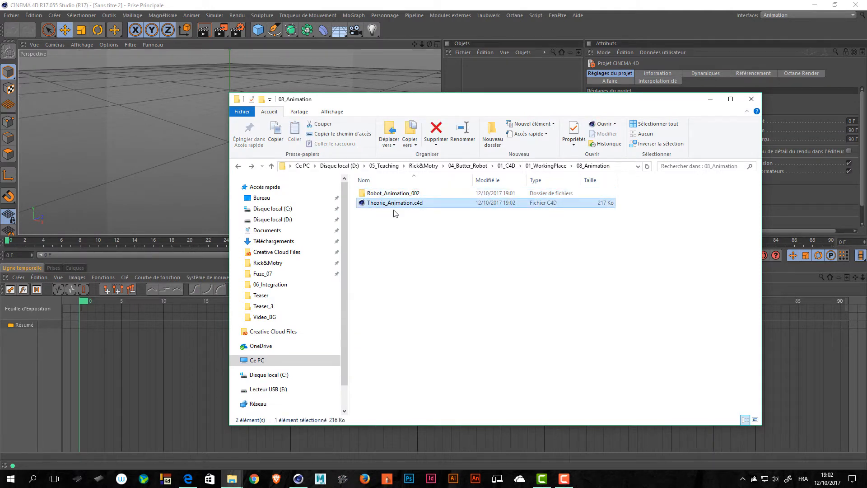
double_click(396, 203)
key("F2")
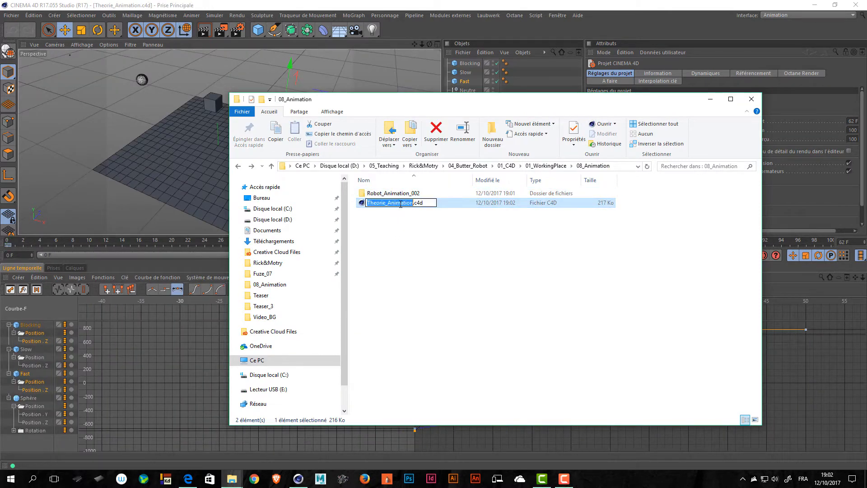
type("Robot_Animation_002")
key("BackSpace")
type("1")
key("Return")
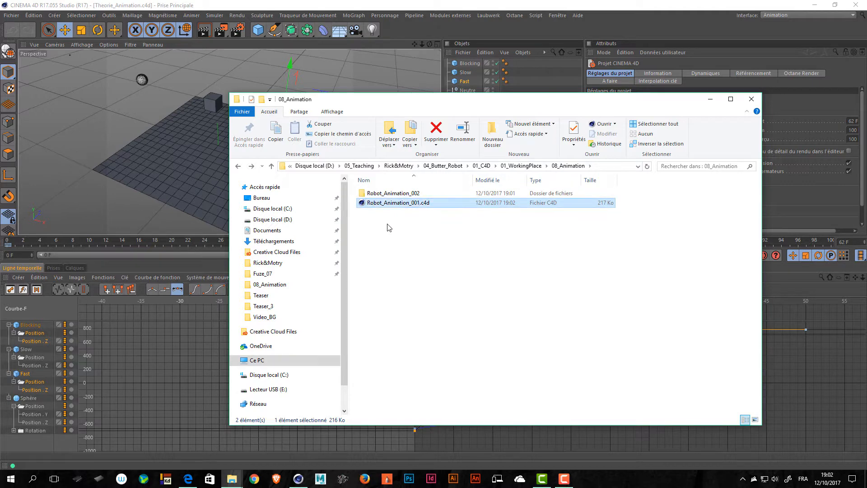
Step: Switch to Cinema 4D and clear away the reopened theory project, leaving an empty untitled one
left_click(495, 239)
left_click(540, 4)
key("ctrl+n")
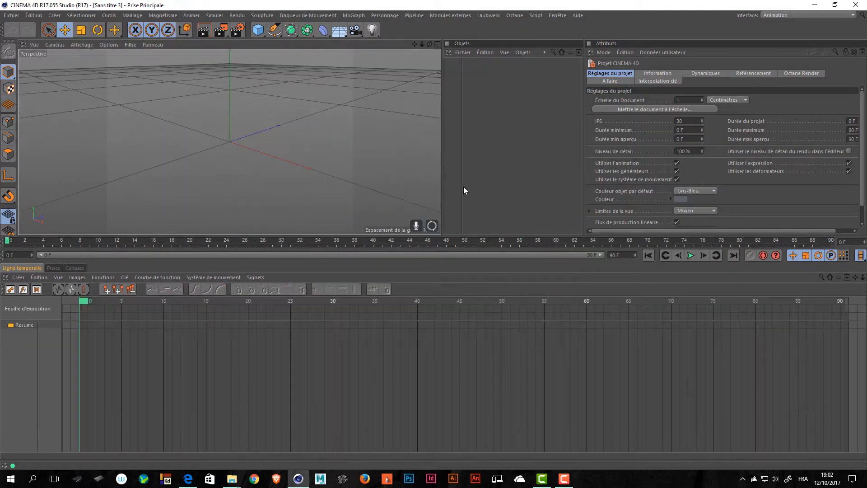
Step: Rename the lighting scene inside the Robot_Animation_002 folder as Robot_Animation_001.c4d and open it in Cinema 4D
key("alt+Tab")
left_click(431, 178)
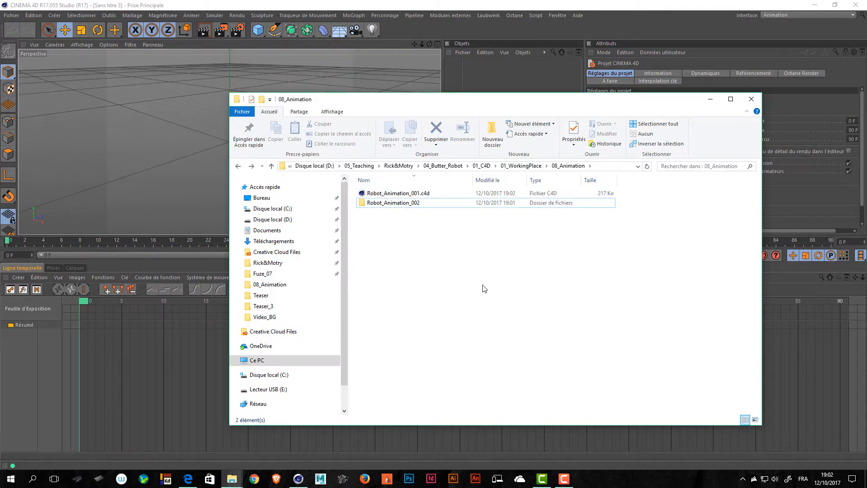
double_click(423, 204)
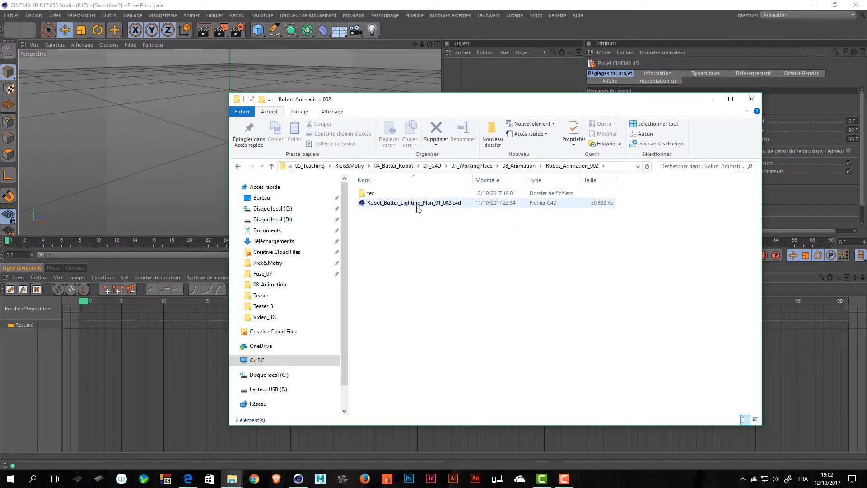
left_click(417, 205)
left_click(379, 204)
type("Robot_Animation_002")
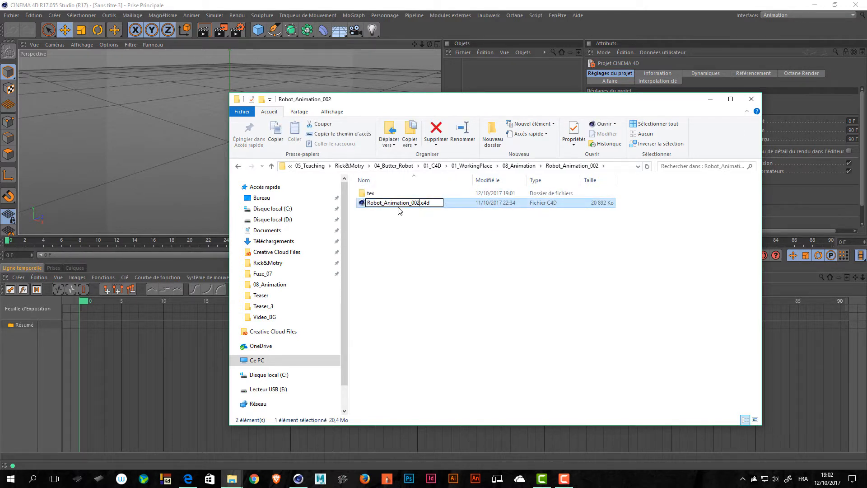
type("1")
key("Return")
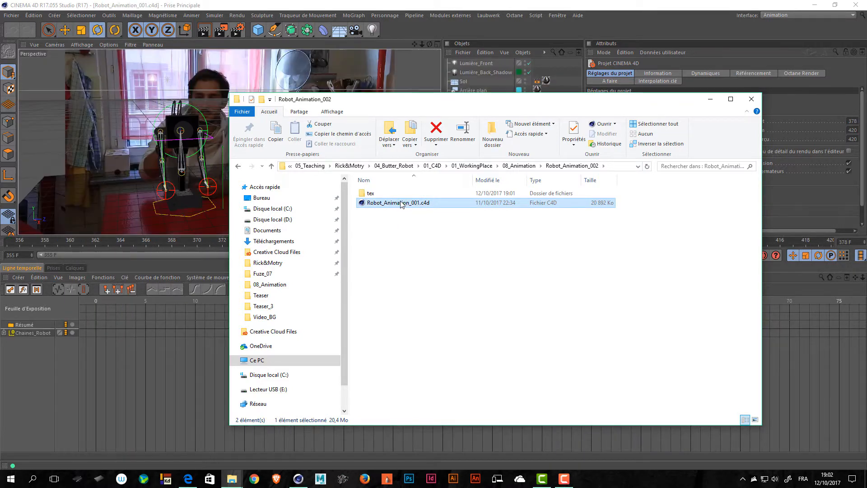
Step: Go back up to 08_Animation and rename the theory scene file there as Robot_Animation_Theorie_001.c4d
key("alt+Up")
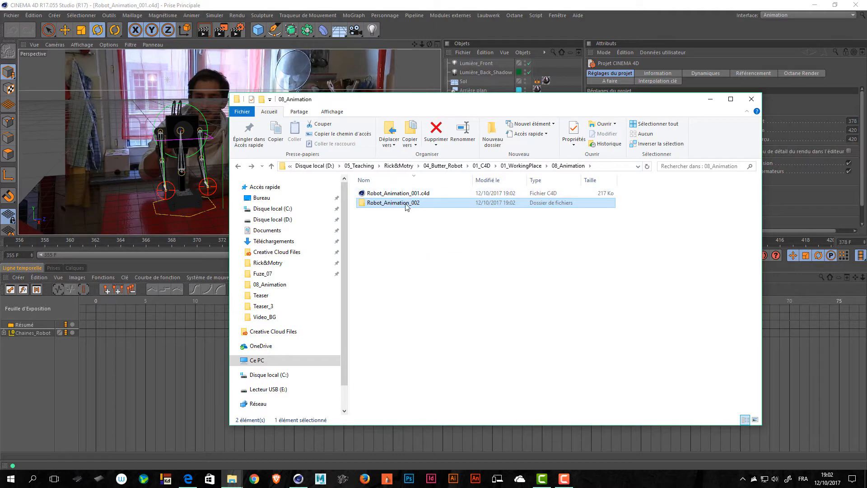
left_click(411, 194)
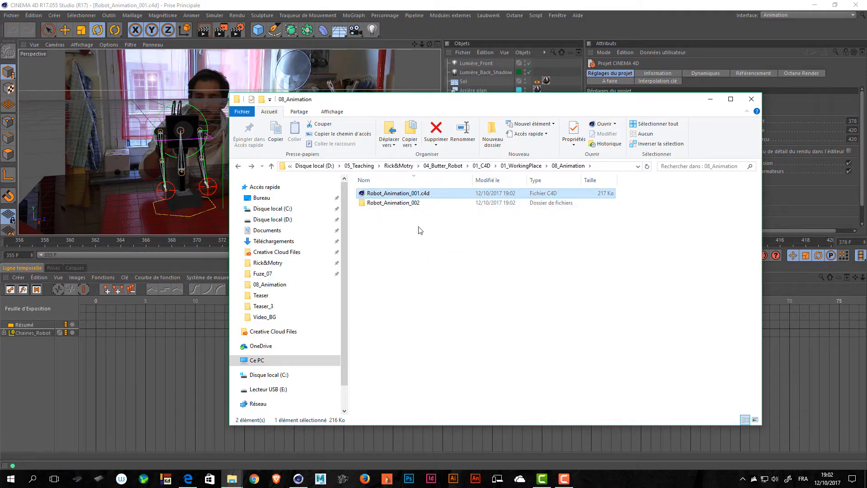
key("F2")
key("Right")
key("Left")
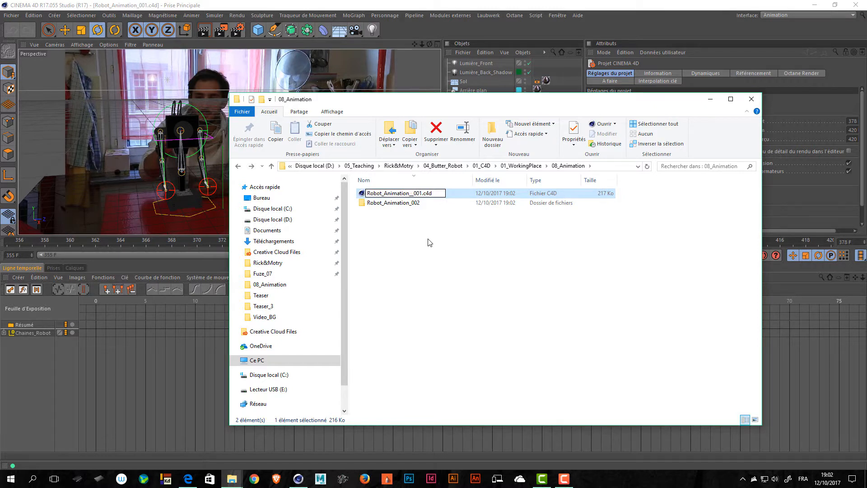
type("Theorie")
key("Return")
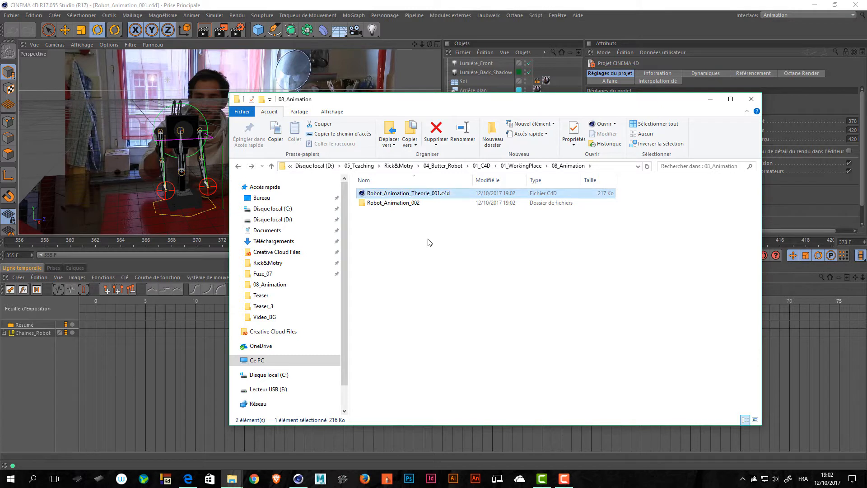
Step: Rename the Robot_Animation_002 folder as Robot_Animation_Theorie_002 and open it
left_click(417, 204)
left_click(410, 204)
left_click(411, 204)
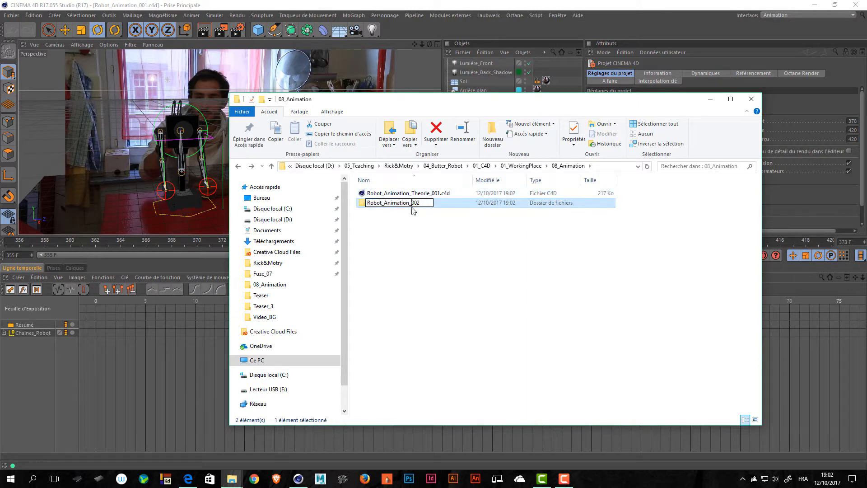
type("_Theorie")
key("BackSpace")
key("Return")
key("Return")
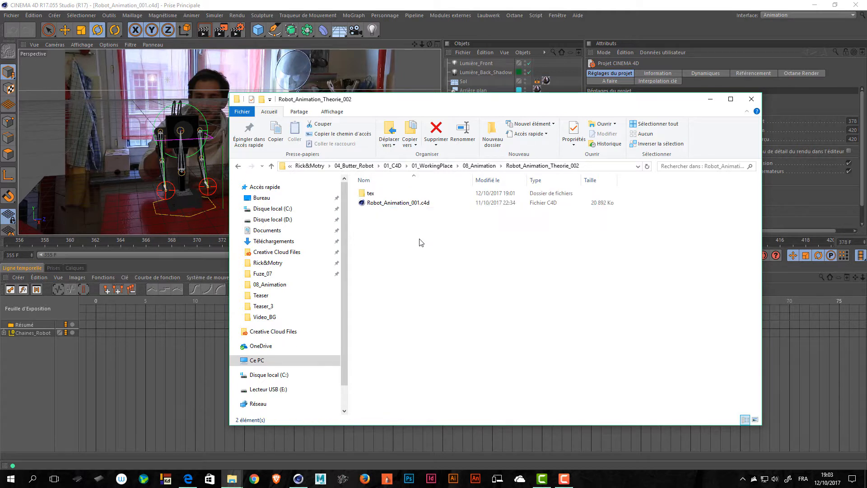
Step: Rename the scene file inside the folder as Robot_Animation_Theorie_001.c4d
left_click(403, 207)
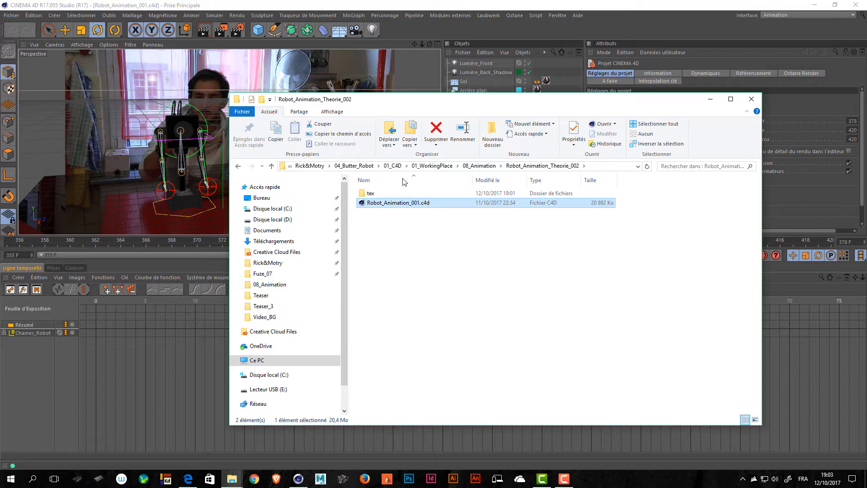
left_click(406, 205)
key("Right")
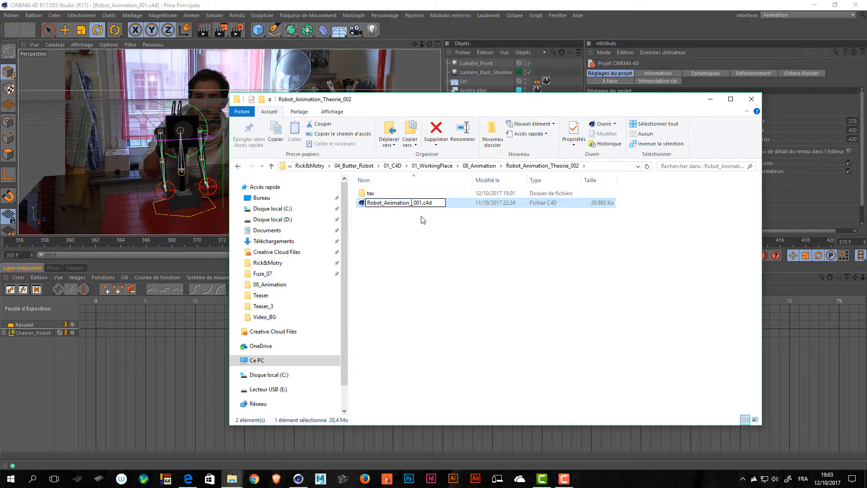
type("Theorie_")
key("Return")
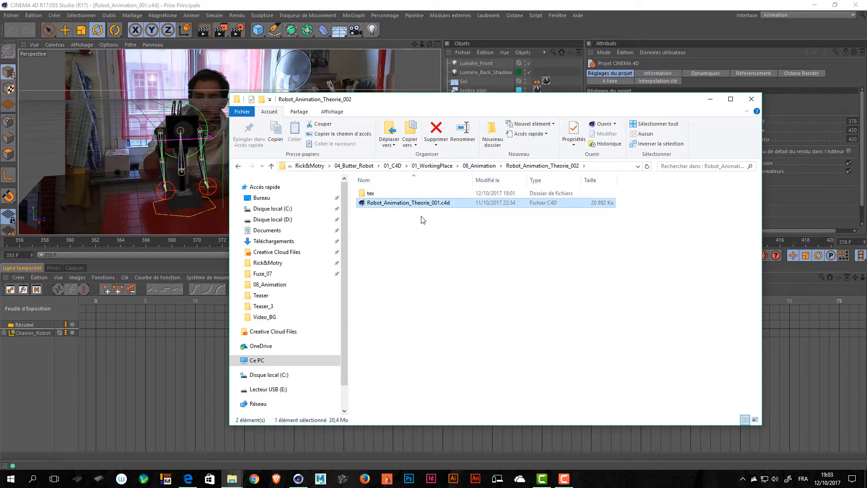
Step: Replace the open Cinema 4D scene with the renamed Robot_Animation_Theorie_001.c4d, and close the web browser with all its tabs
left_click(470, 33)
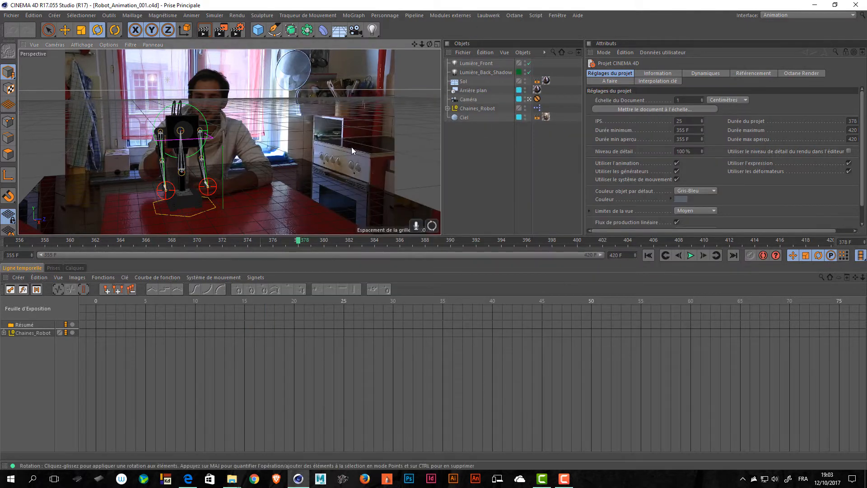
key("ctrl+F4")
key("alt+Tab")
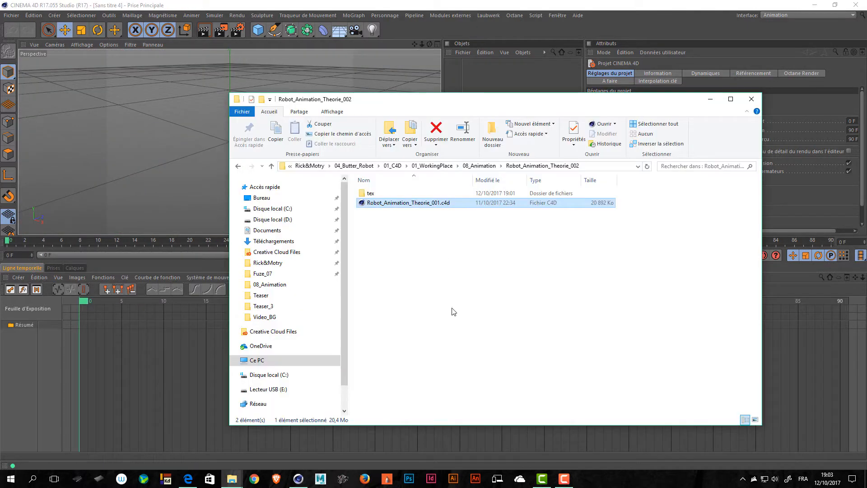
double_click(432, 205)
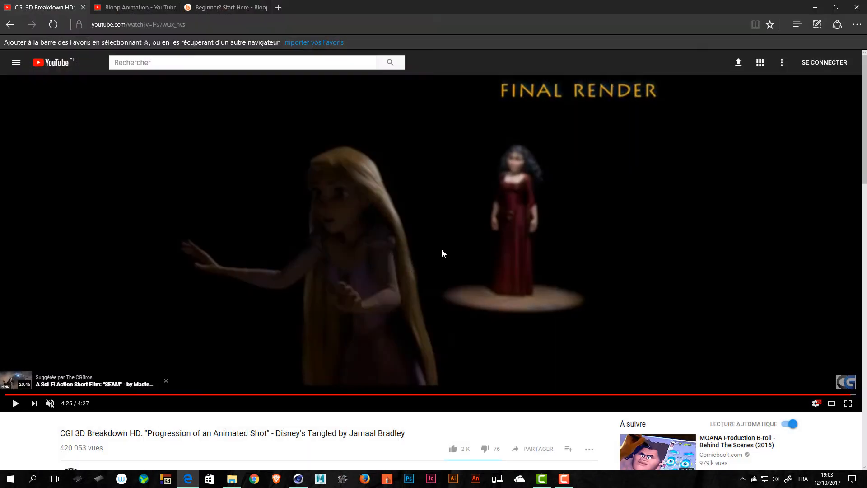
left_click(848, 10)
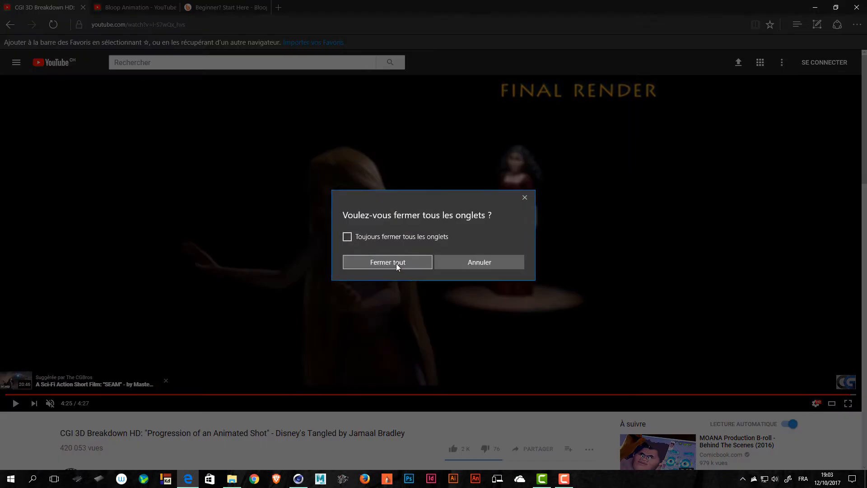
left_click(397, 264)
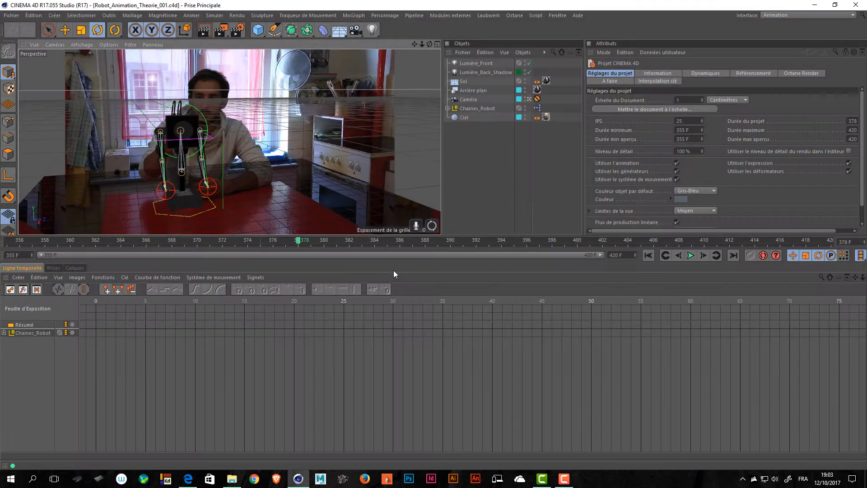
Step: Delete the sky, camera, background, floor and both lights from the scene, keeping only Chaines_Robot
left_click(465, 119)
key("Delete")
left_click(469, 101)
key("Delete")
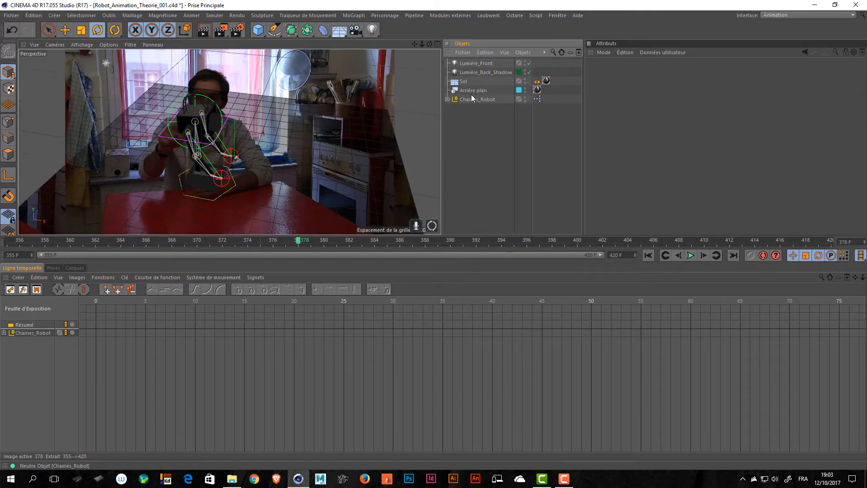
left_click(466, 91)
key("Delete")
left_click(465, 82)
key("Delete")
left_click(469, 71)
key("Delete")
left_click(470, 62)
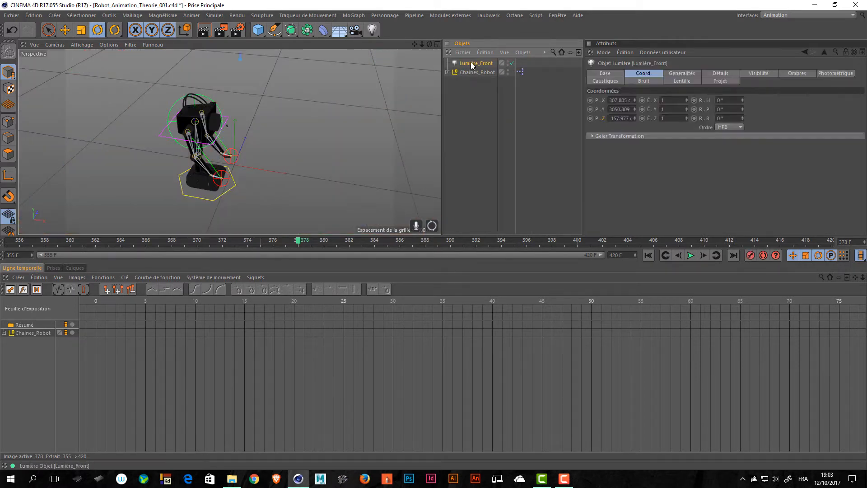
key("Delete")
Step: Delete all of Chaines_Robot's animation tracks from the timeline
left_click_drag(307, 108, 275, 120, "alt")
right_click_drag(275, 120, 299, 130, "alt")
left_click_drag(299, 130, 259, 131, "alt")
right_click_drag(259, 131, 215, 127, "alt")
middle_click_drag(215, 126, 315, 126, "alt")
left_click_drag(315, 127, 291, 112, "alt")
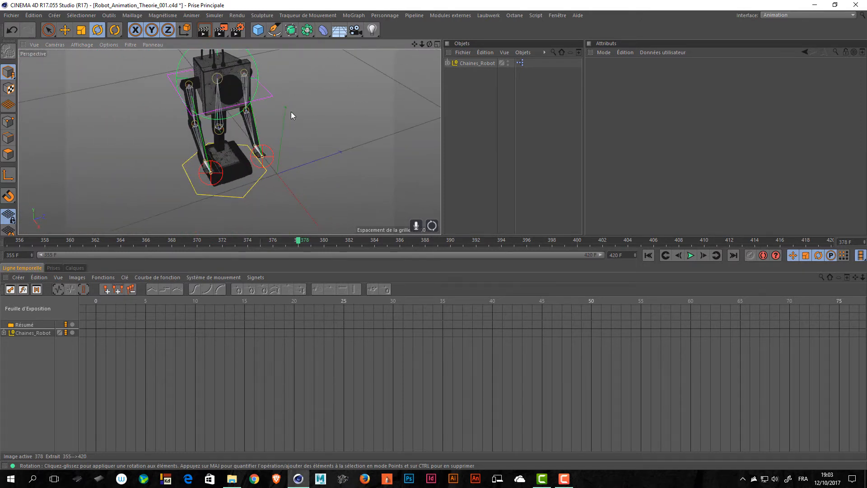
middle_click_drag(291, 112, 333, 133, "alt")
left_click(475, 63)
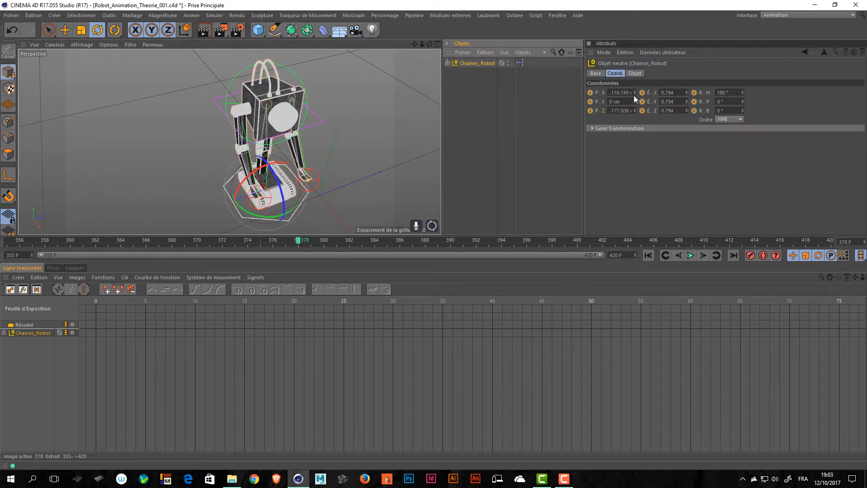
left_click(26, 333)
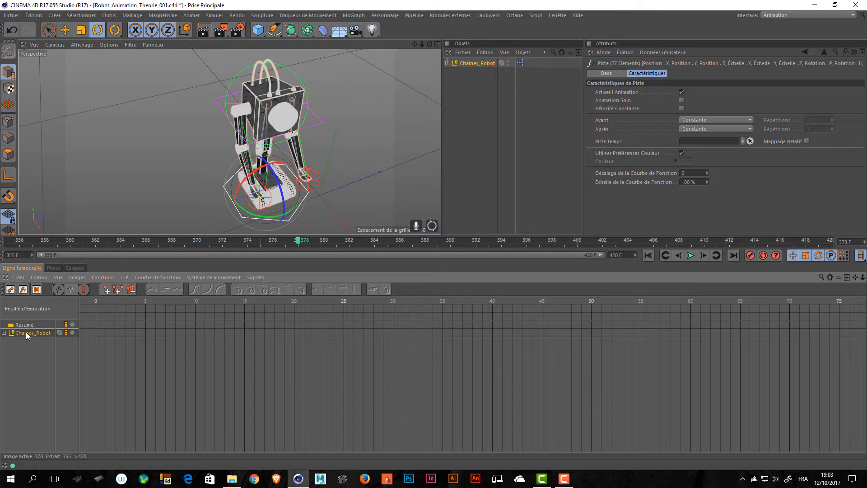
key("Delete")
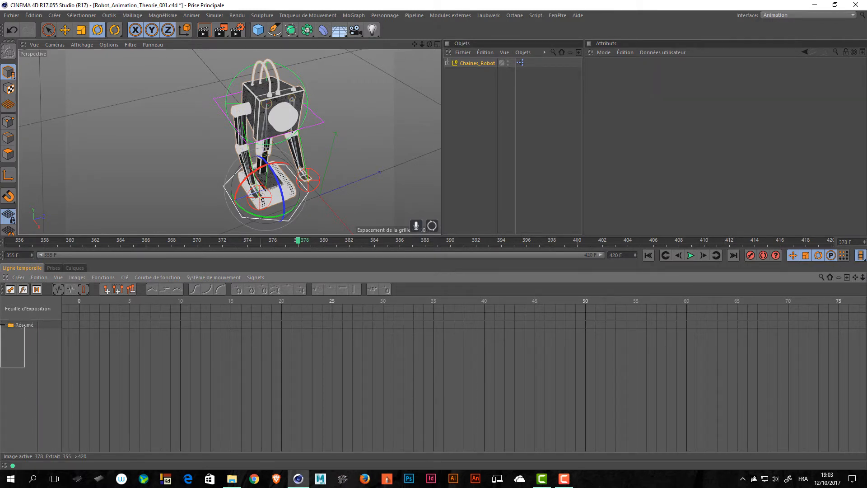
key("ctrl+z")
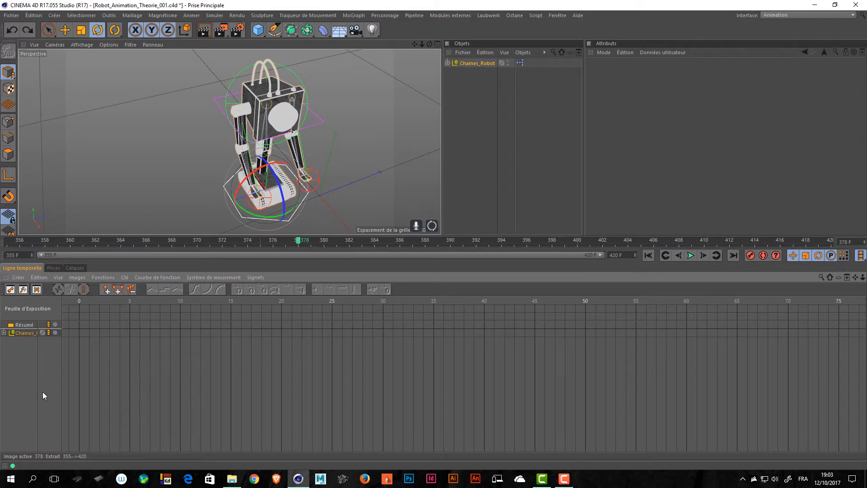
left_click_drag(42, 385, 1, 321)
key("Delete")
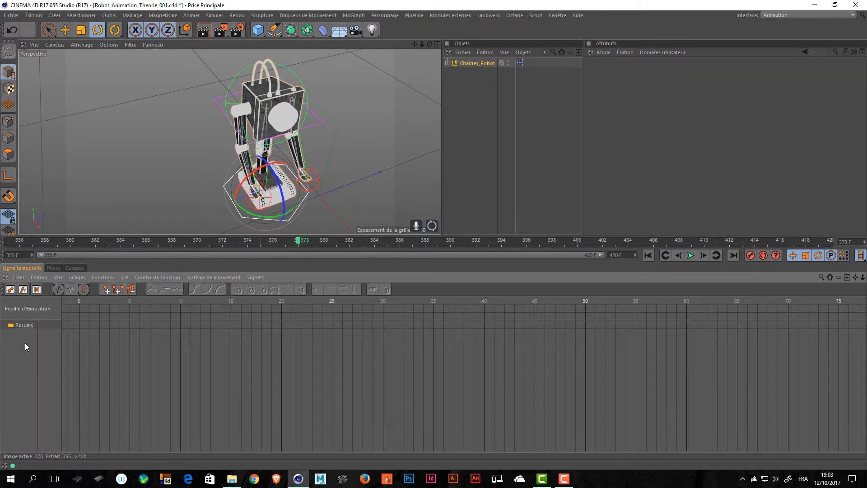
Step: Set the X and Z position of Chaines_Robot to 0 cm
left_click(477, 63)
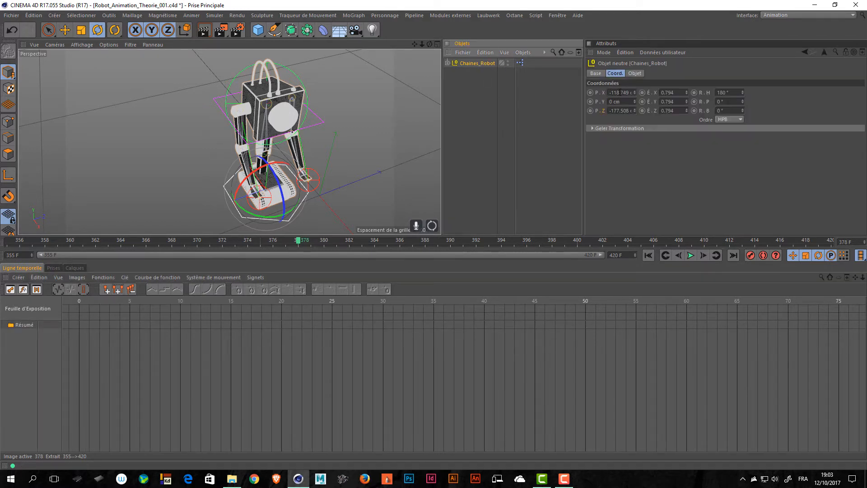
double_click(620, 92)
type("0")
key("Tab")
key("Tab")
type("0")
key("Return")
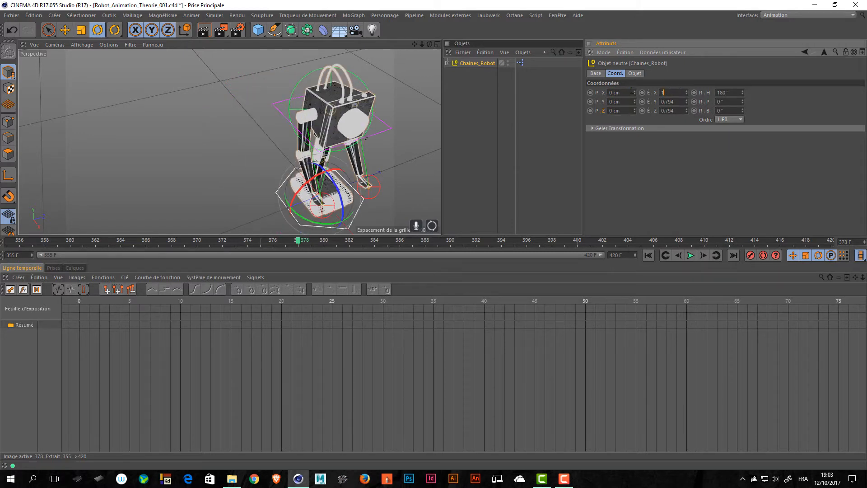
Step: Set the X, Y and Z scale of Chaines_Robot to 1
key("Tab")
type("1")
key("Tab")
type("1")
key("Return")
Step: Set the heading rotation (R.H) of Chaines_Robot to 0°
left_click_drag(406, 111, 356, 93, "alt")
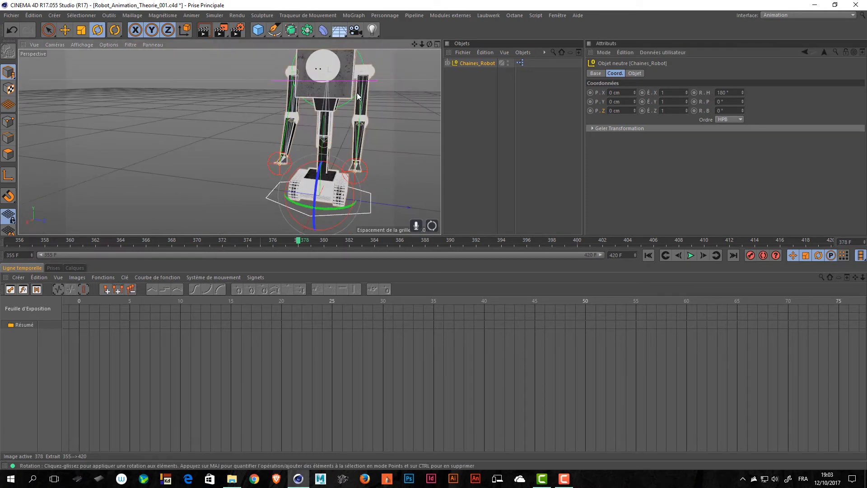
scroll(357, 93, "up", 2)
double_click(738, 93)
type("0")
key("Return")
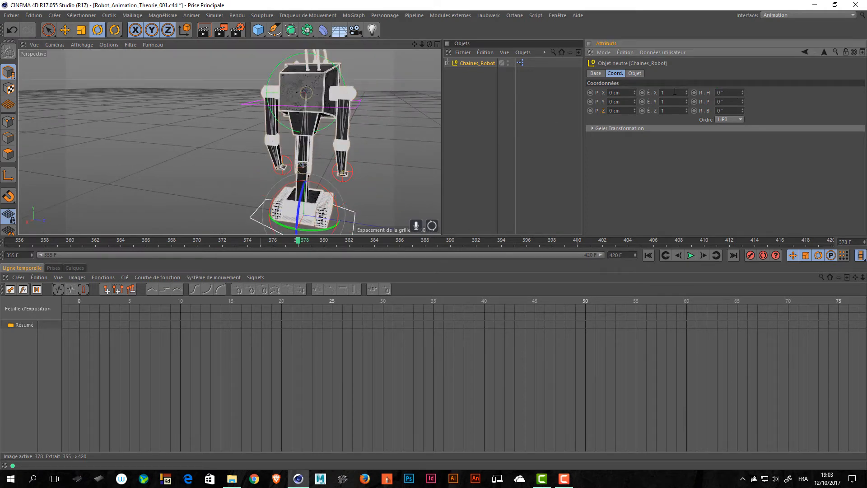
Step: Switch the interface layout to Standard and bring the robot close up in the perspective view
left_click_drag(423, 120, 266, 150, "alt")
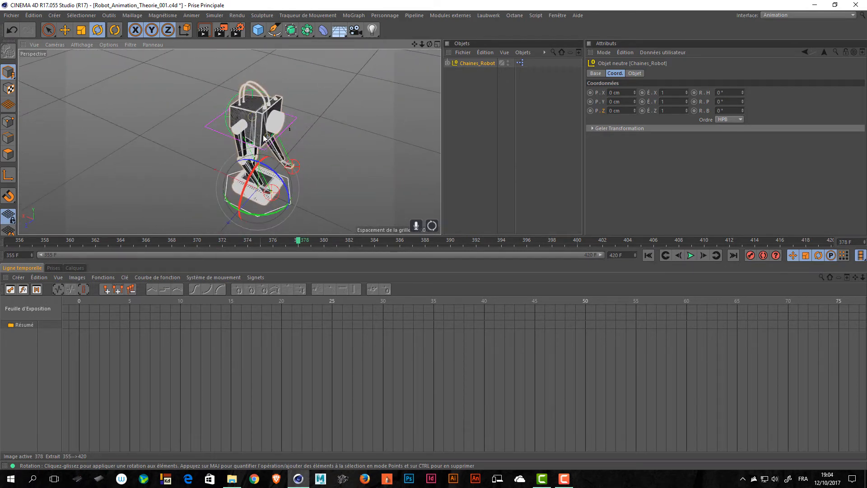
left_click(780, 14)
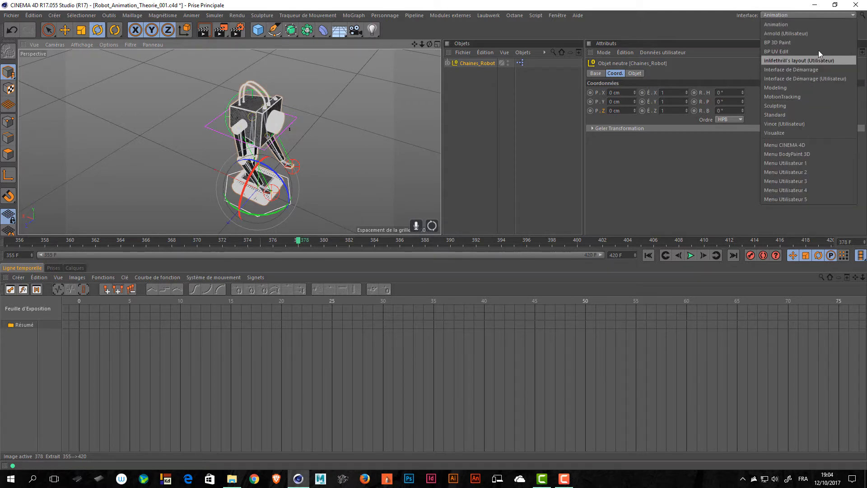
left_click(814, 114)
scroll(425, 168, "up", 5)
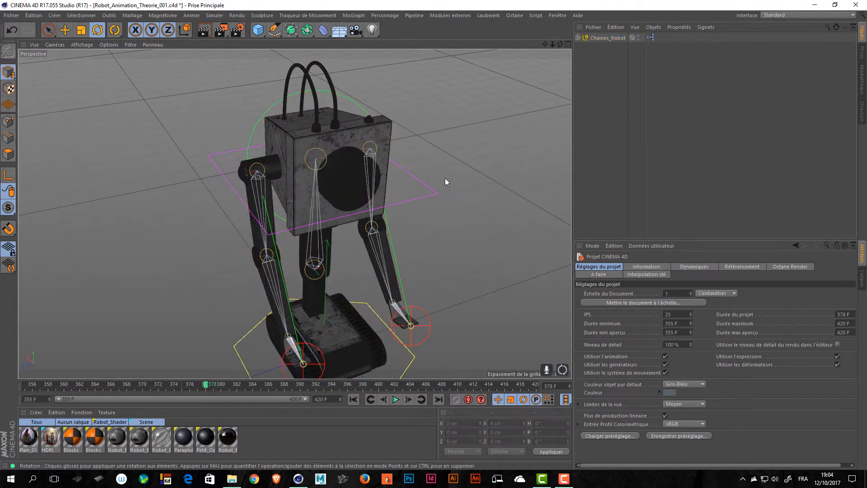
Step: Test the robot's neck control by rotating its bank to about 29°, and undo the rotation
left_click_drag(445, 179, 468, 190, "alt")
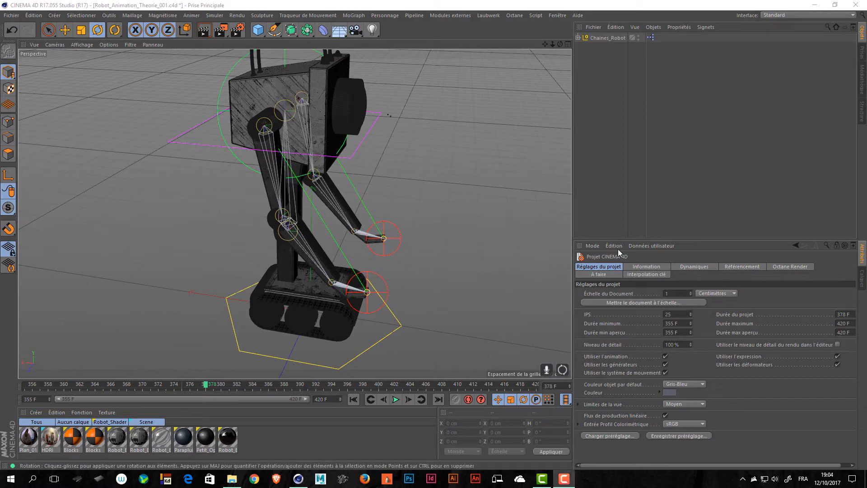
left_click_drag(451, 194, 354, 144, "alt")
left_click(398, 130)
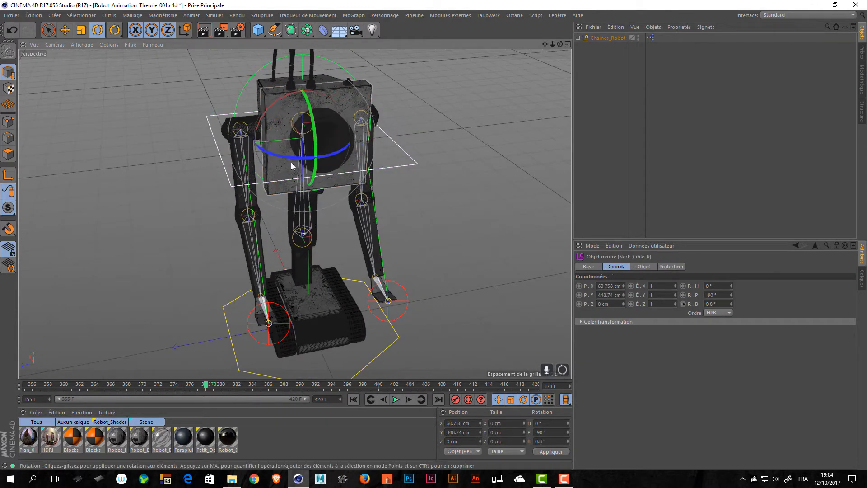
left_click_drag(291, 166, 224, 175)
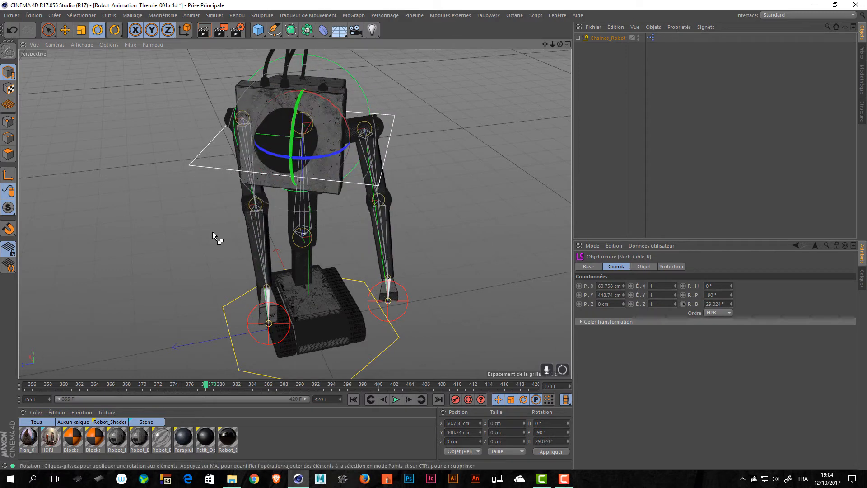
key("ctrl+z")
Step: Select the robot's main base control and move the whole robot to about 13 cm along X, watching its wheels and tracks
middle_click_drag(182, 282, 137, 122, "alt")
left_click_drag(136, 122, 336, 203, "alt")
left_click(269, 208)
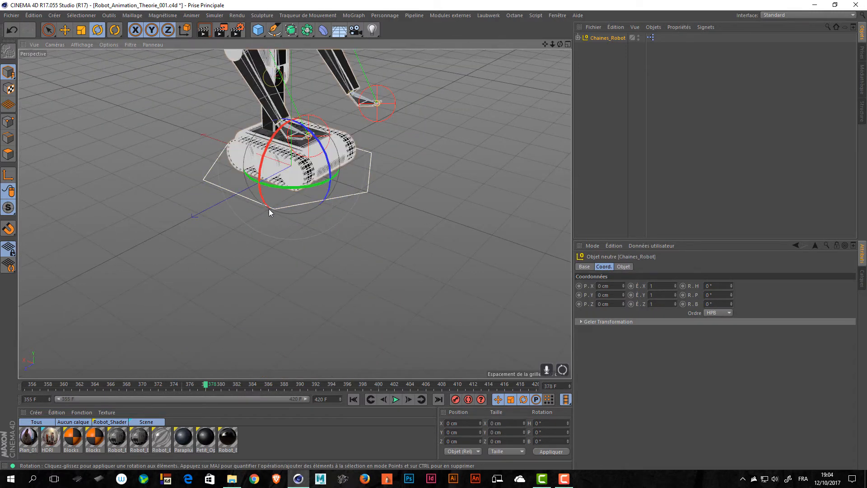
right_click_drag(269, 209, 366, 199, "alt")
middle_click_drag(316, 137, 248, 227, "alt")
left_click_drag(248, 227, 277, 202, "alt")
key("e")
middle_click_drag(222, 158, 226, 213, "alt")
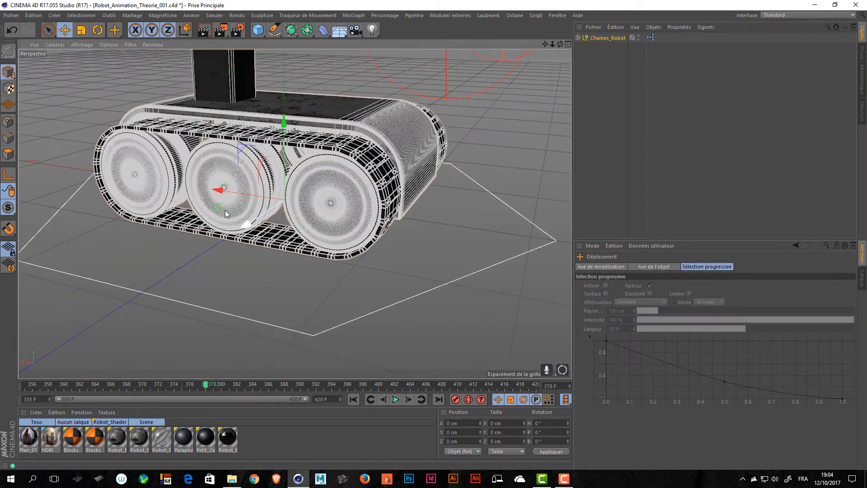
mouse_move(248, 195)
left_mouse_down()
mouse_move(369, 197)
mouse_move(222, 205)
mouse_move(236, 206)
left_mouse_up()
Step: Expand Chaines_Robot, open the XPresso expression of the first BaseWheel object in an enlarged window, and examine its node network
left_click(578, 38)
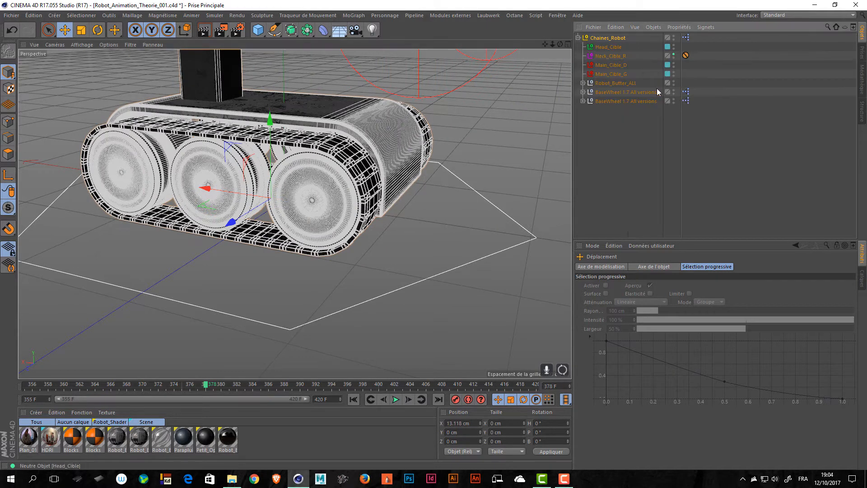
double_click(686, 92)
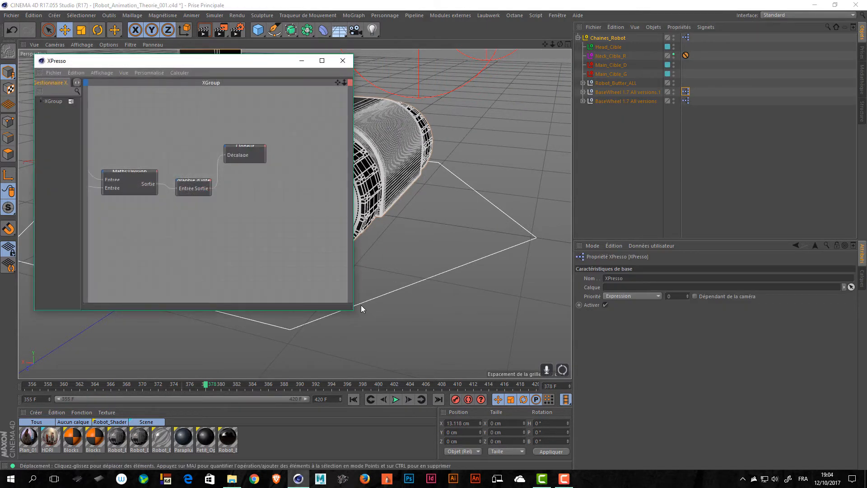
left_click_drag(352, 309, 624, 367)
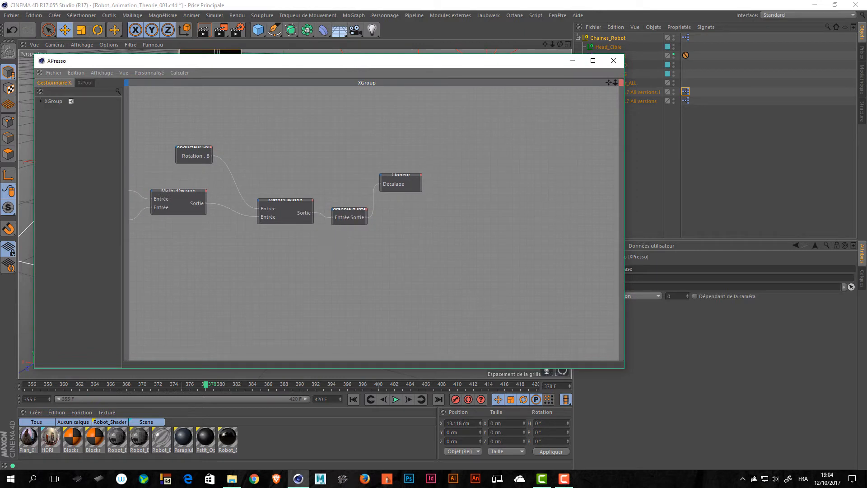
scroll(361, 212, "down", 10)
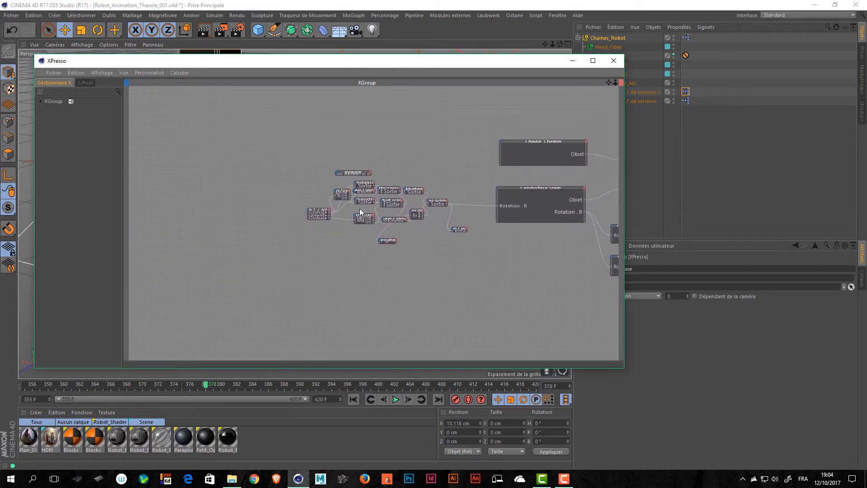
scroll(361, 211, "up", 10)
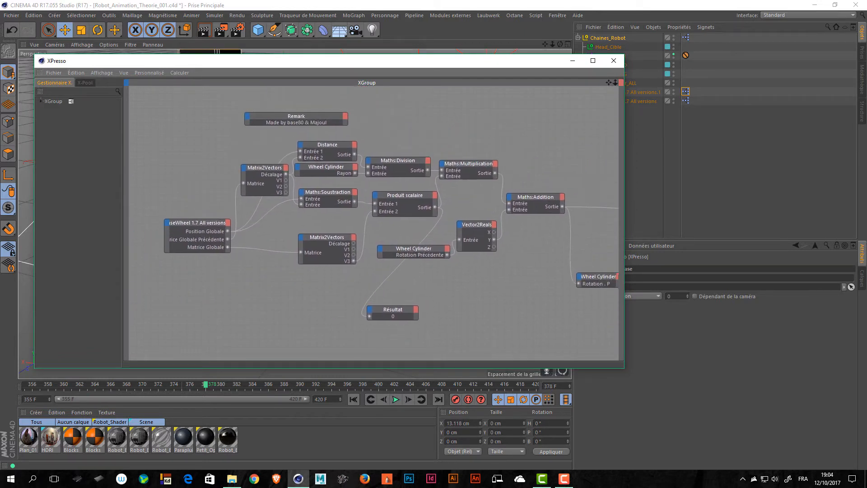
Step: Examine the remaining nodes of the wheel's XPresso network as far as its final offset node, and close the editor
middle_click_drag(415, 194, 0, 285, "alt")
right_click_drag(543, 165, 361, 165, "alt")
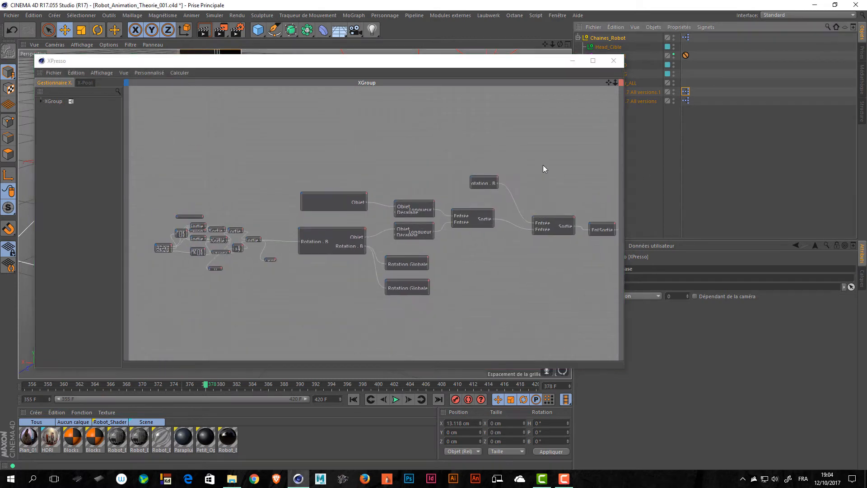
middle_click_drag(543, 165, 395, 161, "alt")
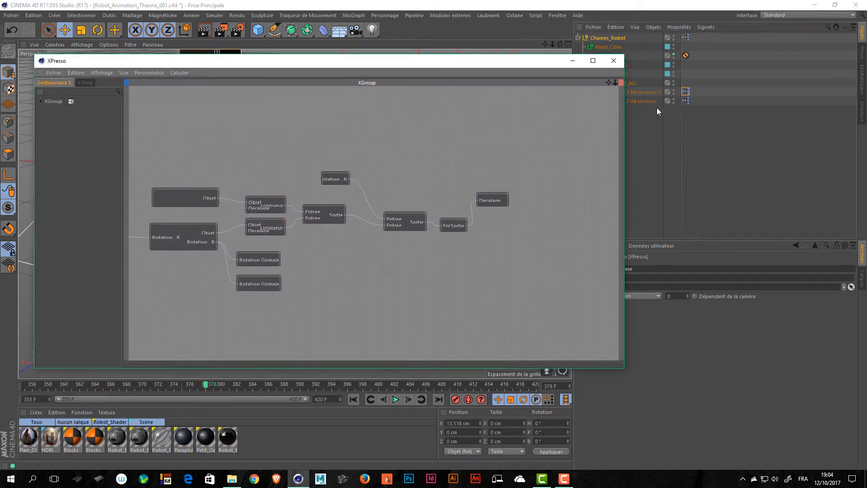
left_click(613, 61)
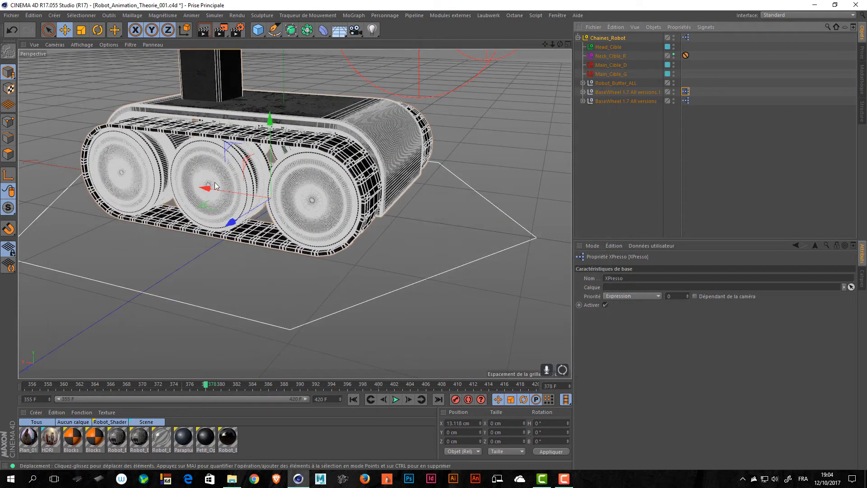
Step: Test the base control by moving the robot to about -60 cm along X and rotating its heading to about -18°, and undo both
left_click_drag(221, 193, 274, 214, "alt")
key("r")
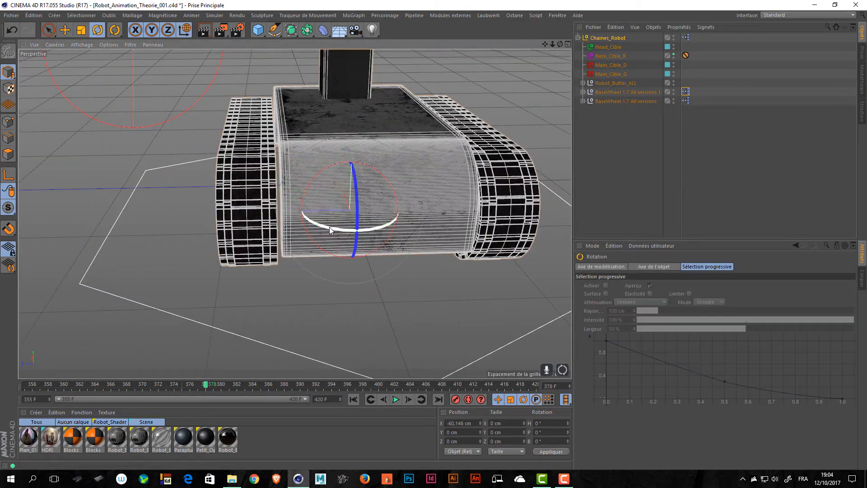
mouse_move(329, 225)
left_mouse_down()
mouse_move(349, 233)
mouse_move(335, 235)
left_mouse_up()
left_click_drag(299, 234, 289, 234)
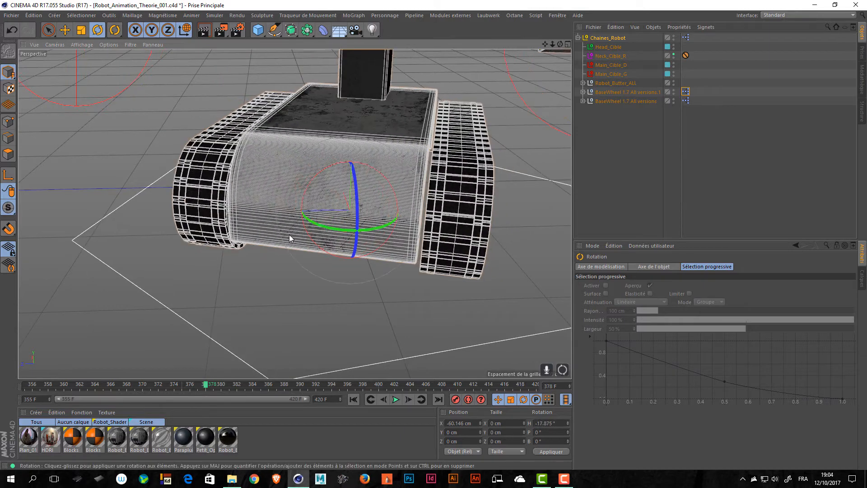
key("ctrl+z")
key("ctrl+z")
Step: Test the robot's head control, Head_Cible, by moving it in different directions, and undo the moves
mouse_move(204, 208)
left_mouse_down("alt")
mouse_move(266, 202)
mouse_move(237, 186)
mouse_move(286, 254)
mouse_move(218, 277)
mouse_move(250, 211)
mouse_move(205, 235)
mouse_move(218, 207)
left_mouse_up("alt")
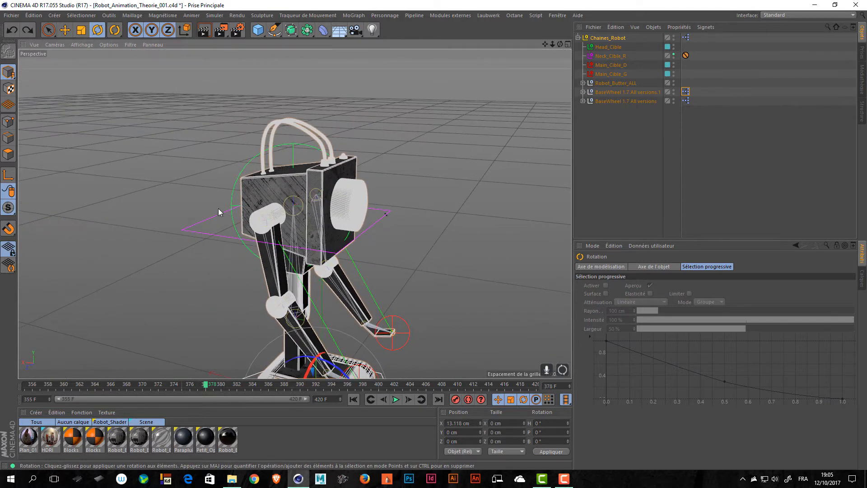
key("e")
left_click(246, 161)
left_click_drag(339, 167, 382, 231)
key("ctrl+z")
left_click_drag(342, 214, 340, 239)
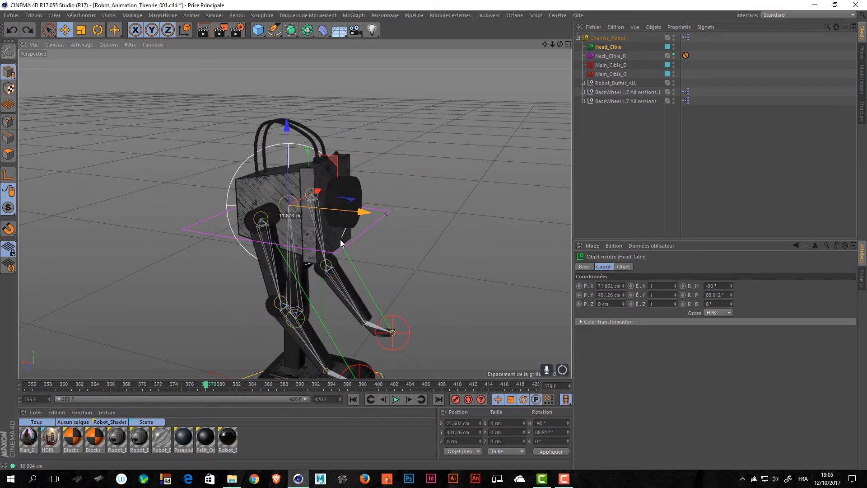
key("ctrl+z")
Step: Test the Main_Cible_G hand control by raising it to about 427 cm in Y and watching the arm bend, and undo the move
left_click_drag(424, 259, 416, 227, "alt")
left_click(417, 227)
left_click_drag(467, 210, 319, 67)
middle_click_drag(319, 67, 325, 164, "alt")
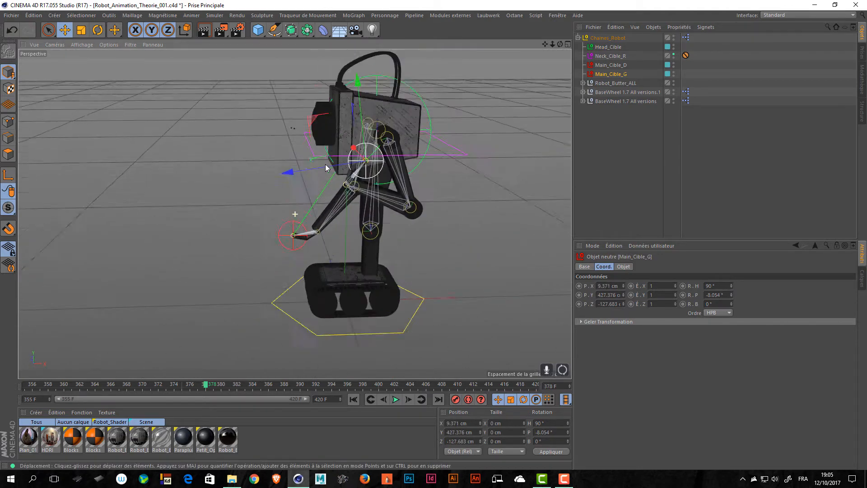
left_click_drag(325, 164, 310, 100, "alt")
key("ctrl+z")
key("ctrl+z")
left_click_drag(393, 136, 294, 152, "alt")
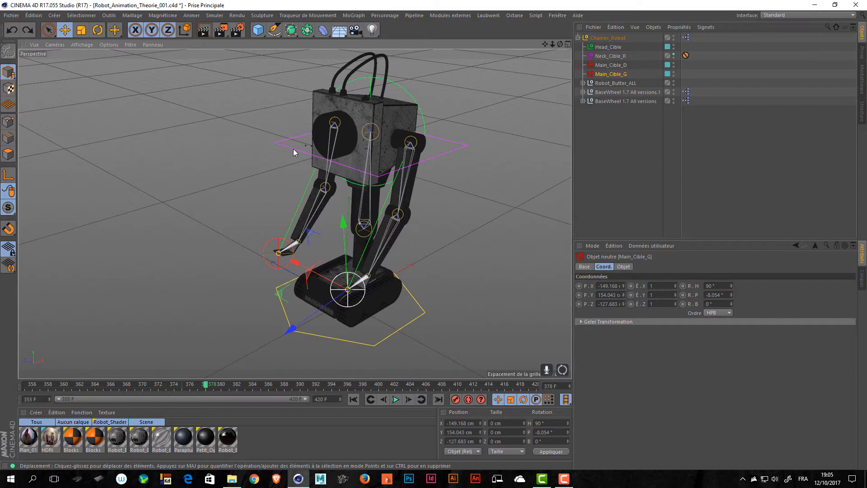
Step: Switch to the Edge browser and search the web for "you pass the butter"
key("alt+Tab")
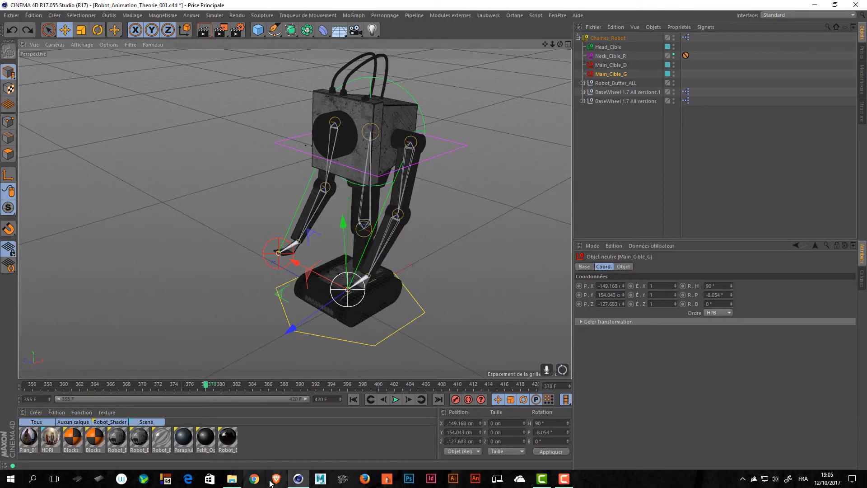
left_click(187, 478)
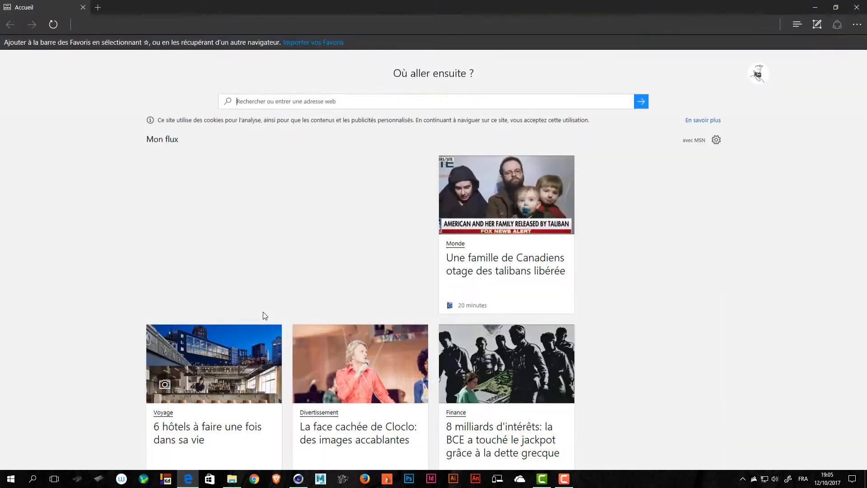
left_click(257, 28)
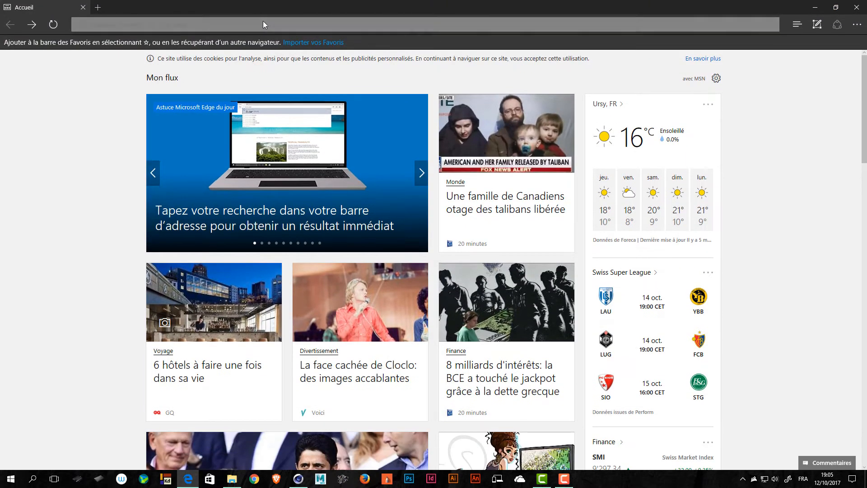
type("you p")
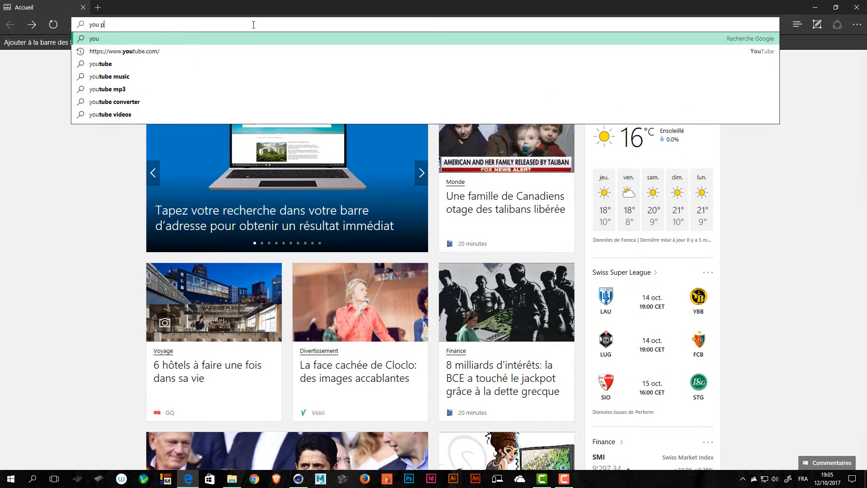
type("ass the butter")
key("Return")
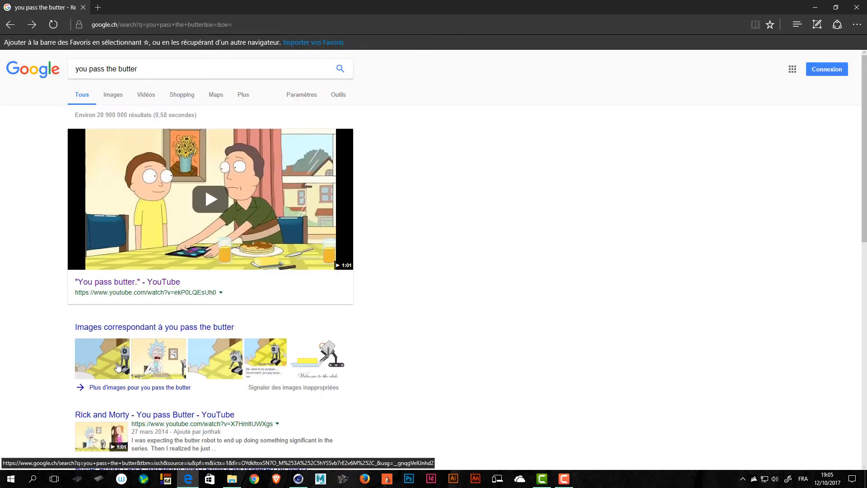
Step: Play the YouTube video "Rick and Morty - You pass Butter", pause on the robot's scene at about 0:40, and return to Cinema 4D
left_click(107, 429)
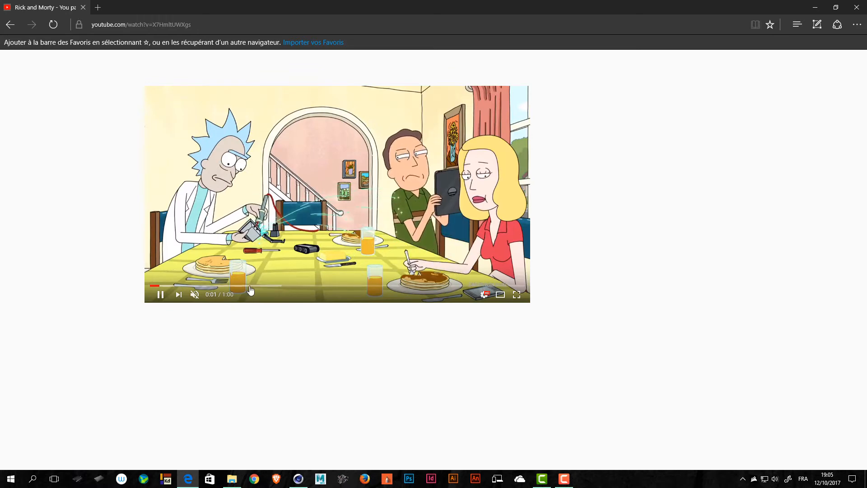
left_click(250, 286)
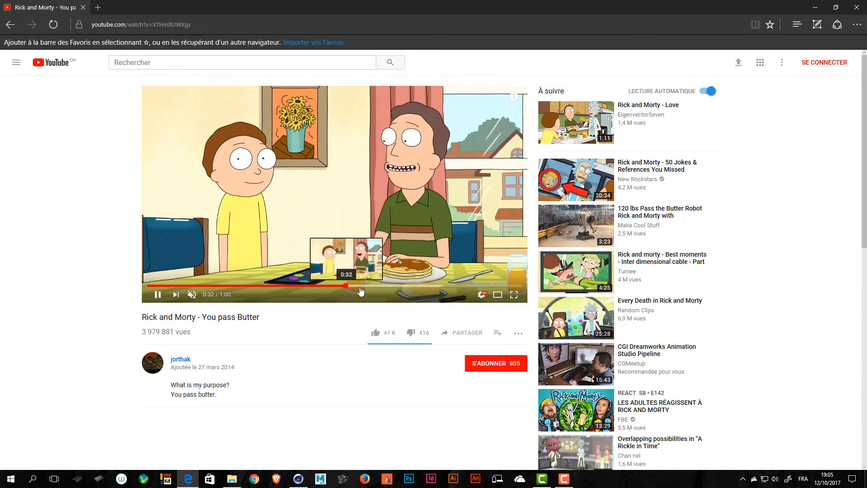
left_click(375, 285)
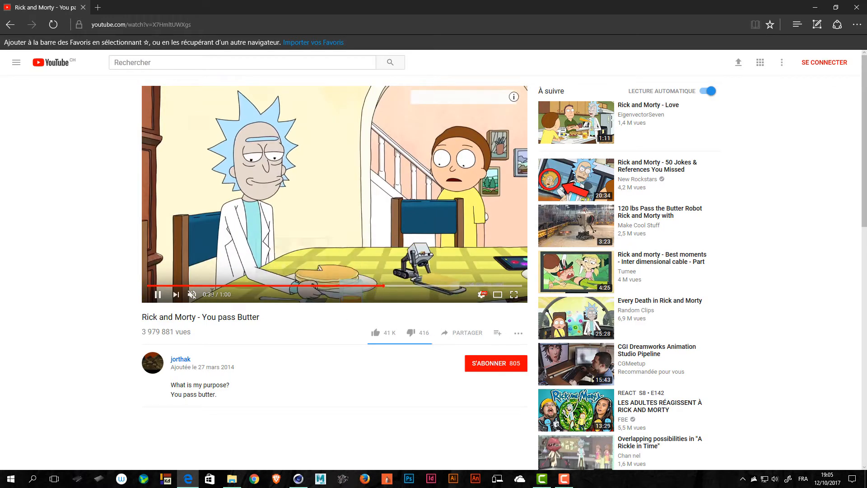
left_click(356, 251)
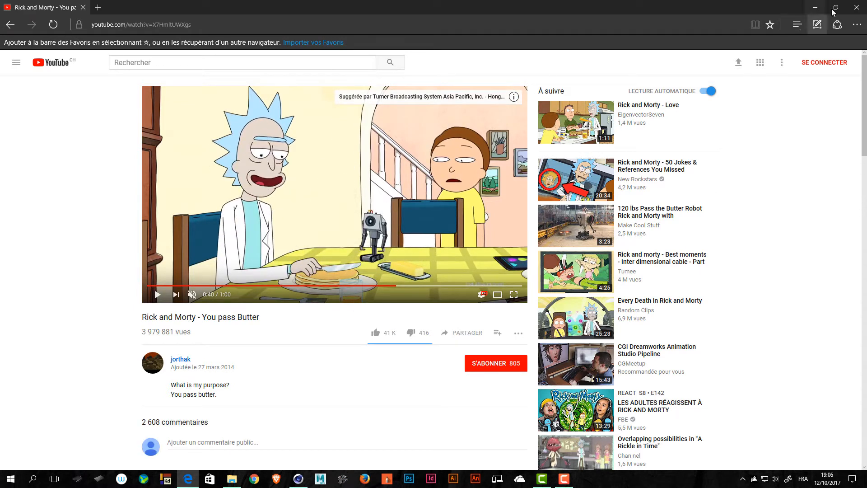
left_click(815, 6)
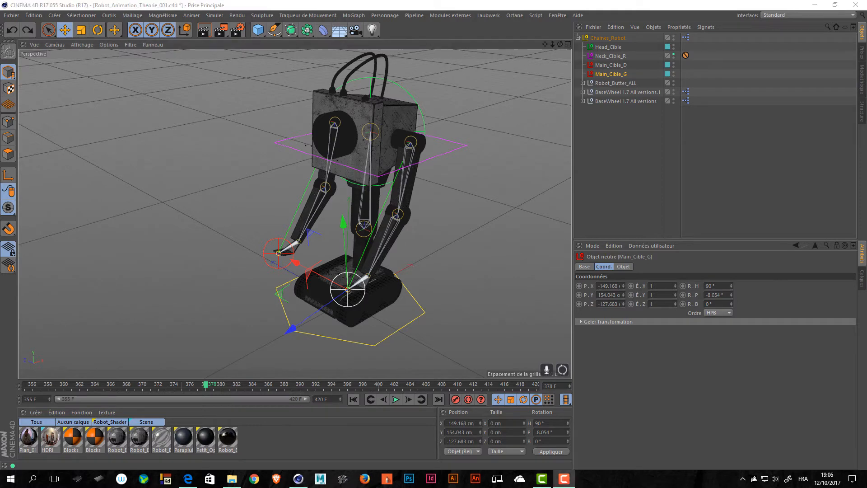
Step: Add a cube in front of the robot at about -1100 cm in X, and set its Y position to 100 cm
left_click_drag(414, 221, 378, 210, "alt")
right_click_drag(379, 210, 268, 201, "alt")
middle_click_drag(268, 200, 238, 178, "alt")
left_click_drag(238, 178, 256, 170, "alt")
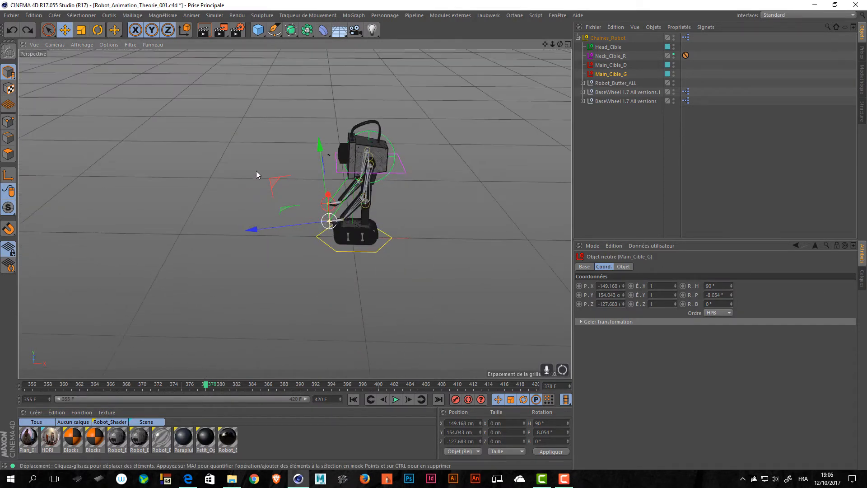
left_click(257, 25)
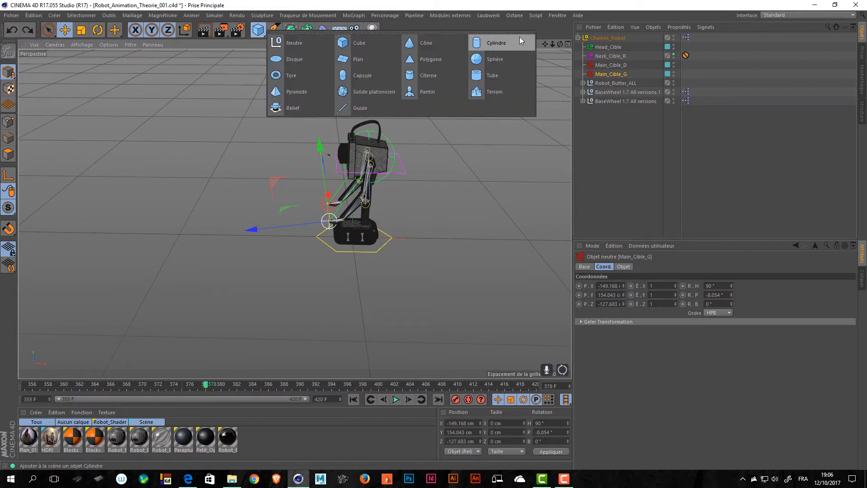
left_click(358, 45)
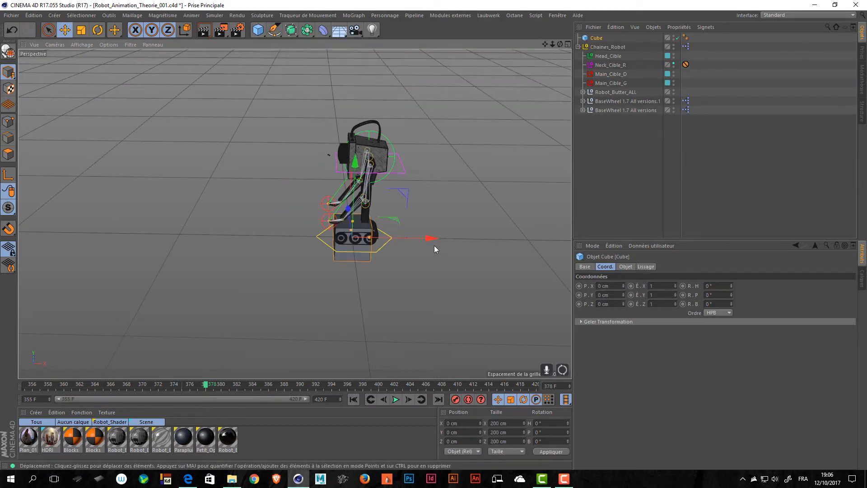
left_click_drag(429, 239, 246, 244)
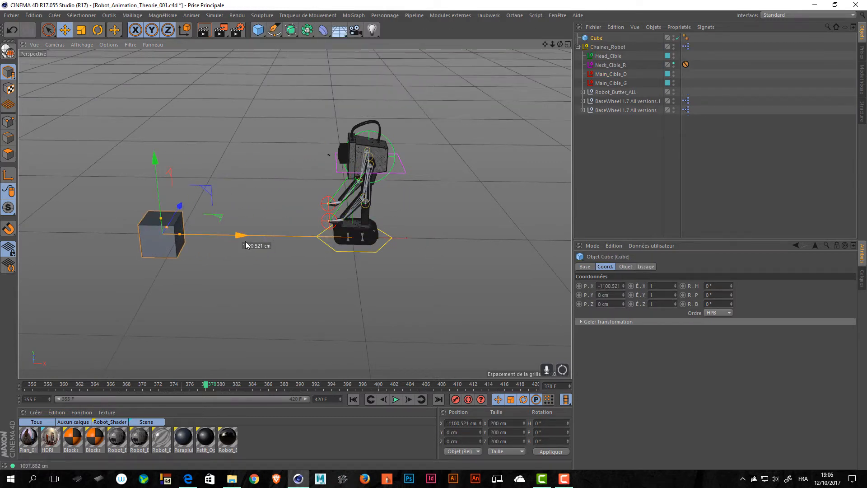
left_click(464, 434)
type("100")
key("Return")
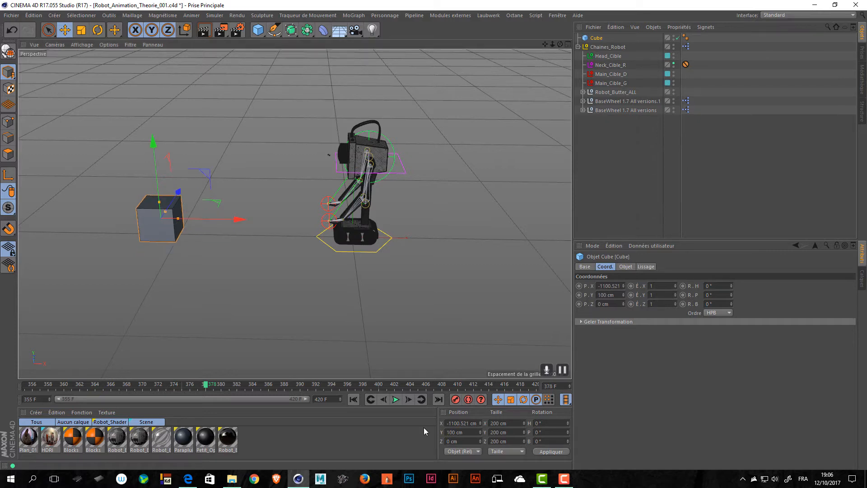
Step: Stretch the cube into a butter block about 629 cm long in X and about 266 cm wide in Z
middle_click_drag(200, 253, 278, 217, "alt")
left_click_drag(270, 219, 320, 207, "alt")
right_click_drag(294, 212, 382, 221, "alt")
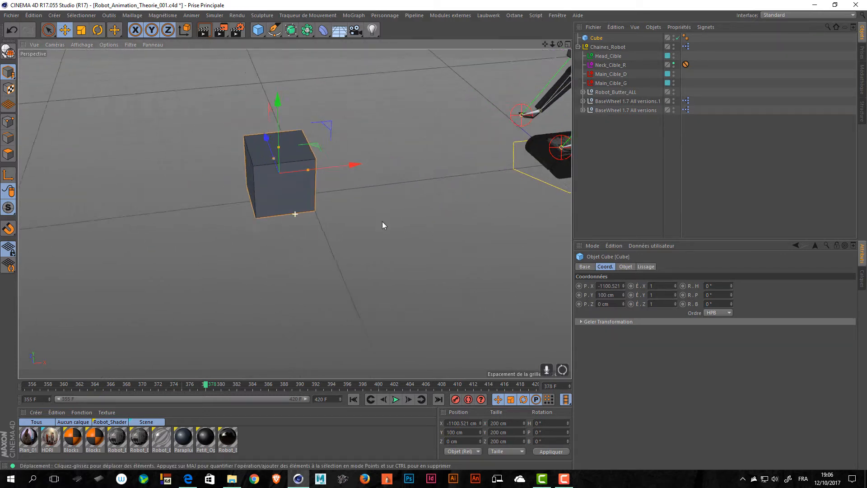
middle_click_drag(310, 171, 316, 181, "alt")
left_click_drag(314, 180, 394, 185)
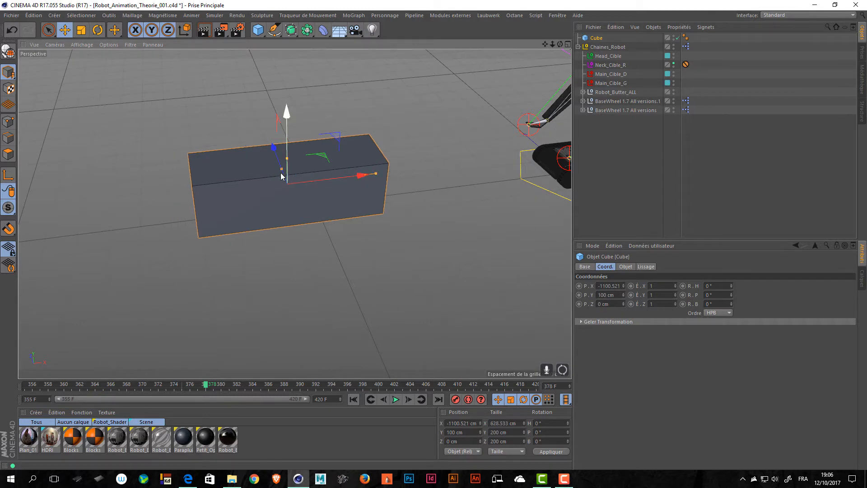
mouse_move(280, 171)
left_mouse_down()
mouse_move(258, 159)
mouse_move(279, 166)
left_mouse_up()
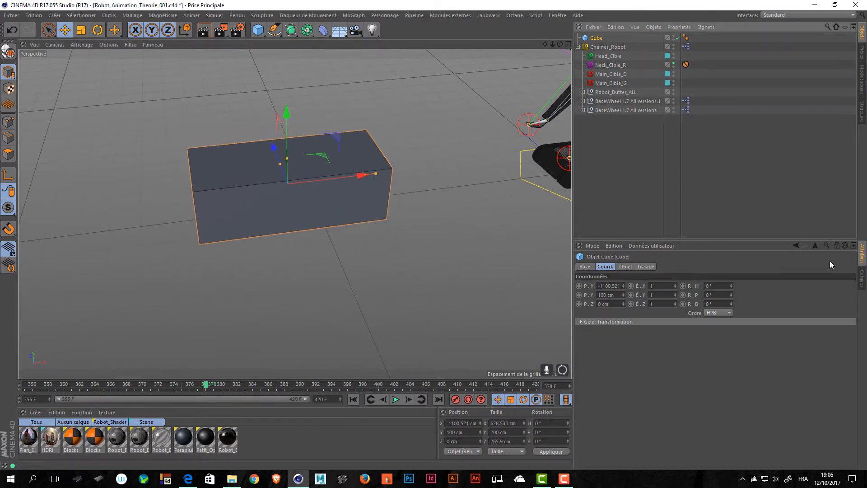
Step: Enable the bevel (Biseau) on the cube's edges and reduce its radius to about 18.5 cm
left_click(625, 267)
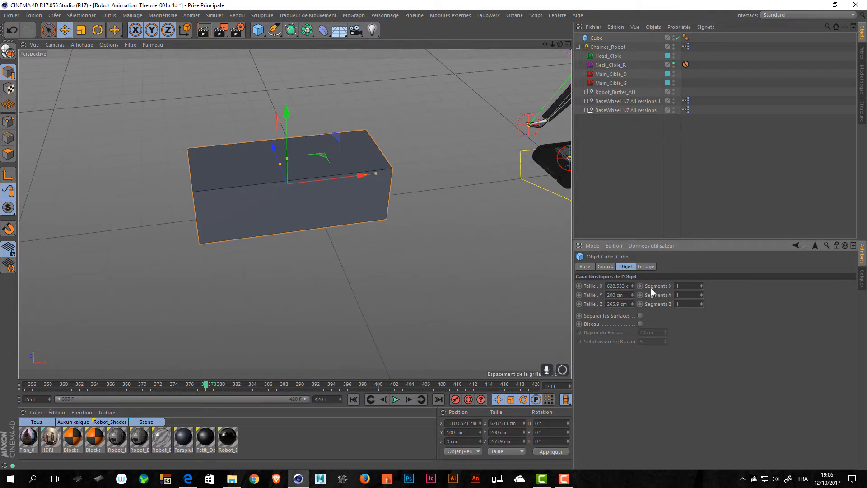
left_click(639, 323)
left_click_drag(484, 241, 373, 220, "alt")
right_click_drag(357, 222, 432, 215, "alt")
left_click_drag(433, 215, 426, 223, "alt")
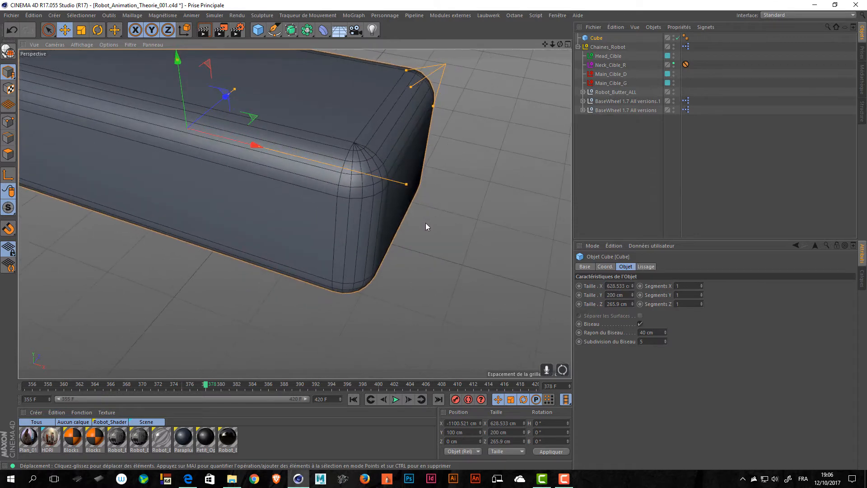
left_click(640, 324)
left_click(640, 324)
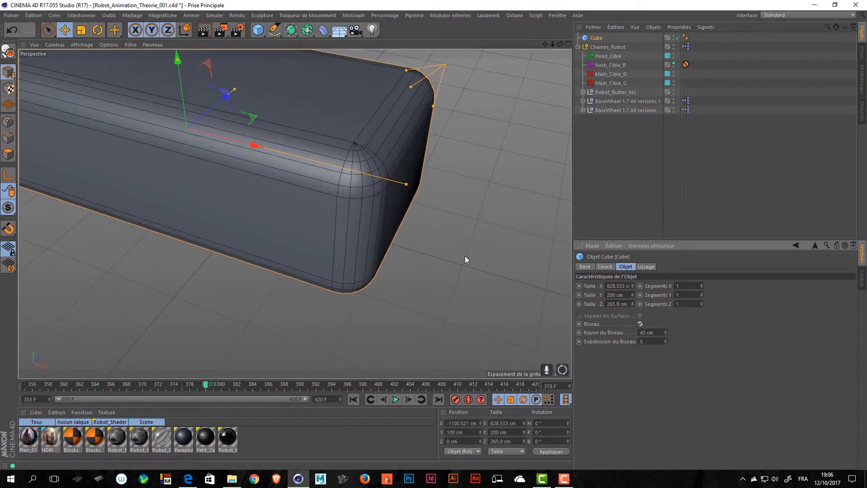
right_click_drag(465, 255, 399, 280, "alt")
left_click_drag(443, 249, 288, 180)
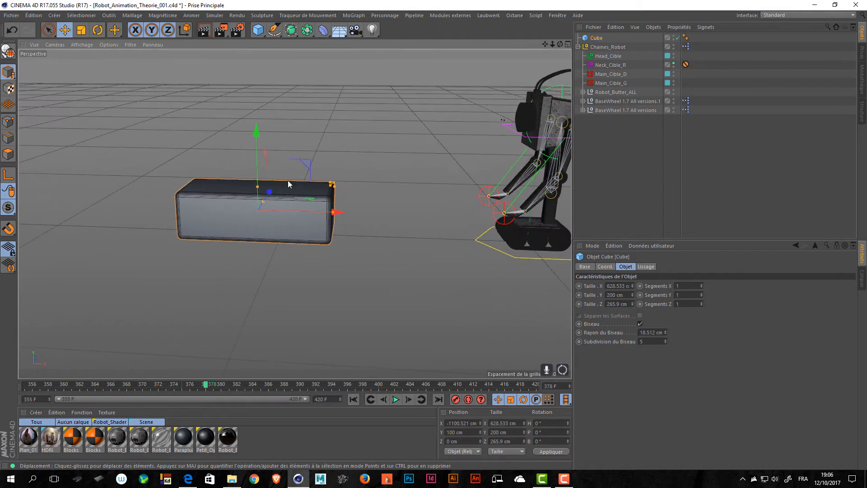
Step: Duplicate the bevelled cube as a separate top-level object, and resize the original Cube into a plate about 806 × 37 × 362 cm
key("ctrl+c")
key("ctrl+v")
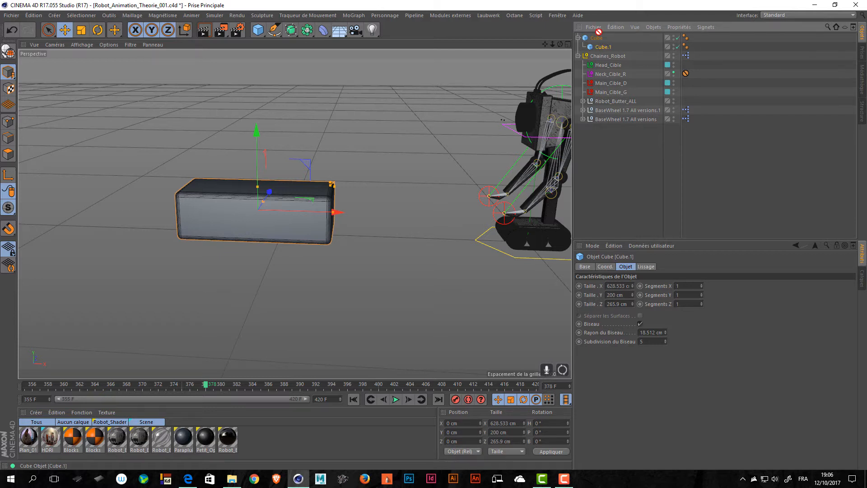
left_click(596, 47)
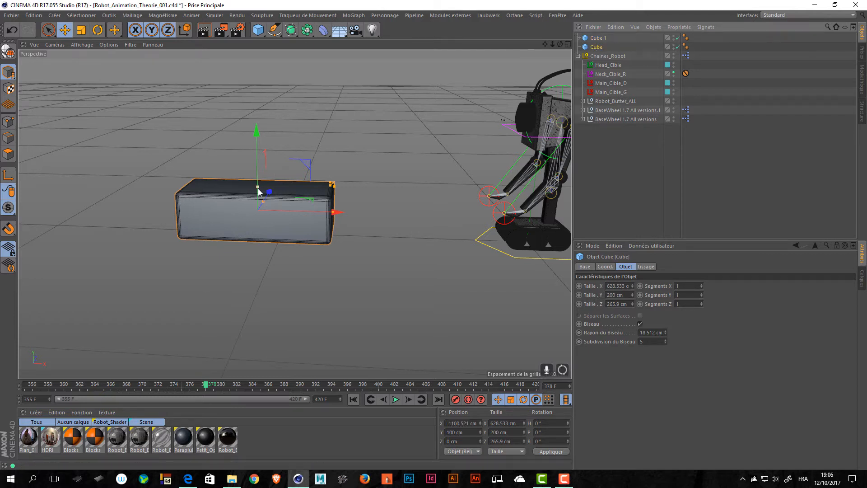
left_click_drag(257, 186, 201, 206)
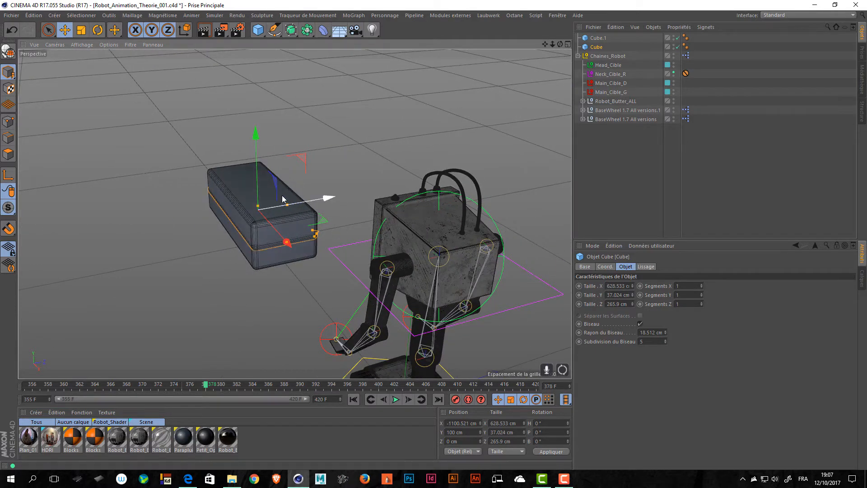
left_click_drag(286, 204, 296, 252)
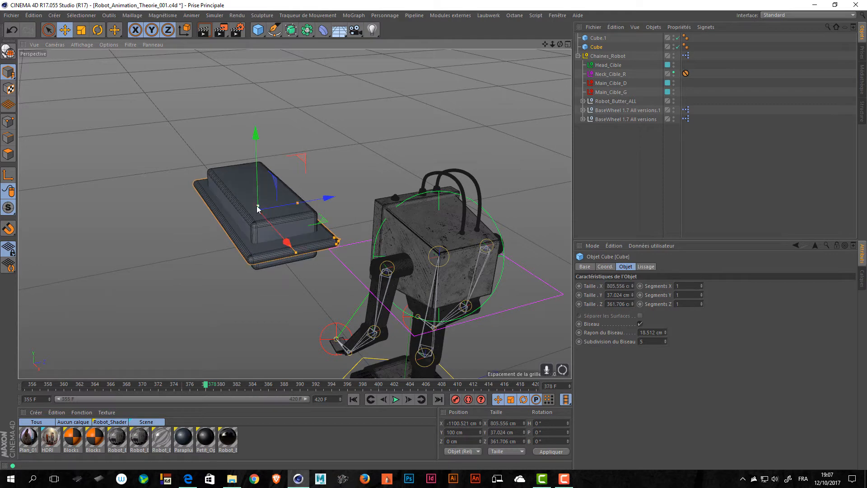
Step: Thicken the plate cube to about 69 cm in Y and lower it to a Y position of about 47 cm beneath the butter block
mouse_move(257, 205)
left_mouse_down()
mouse_move(258, 193)
mouse_move(259, 203)
left_mouse_up()
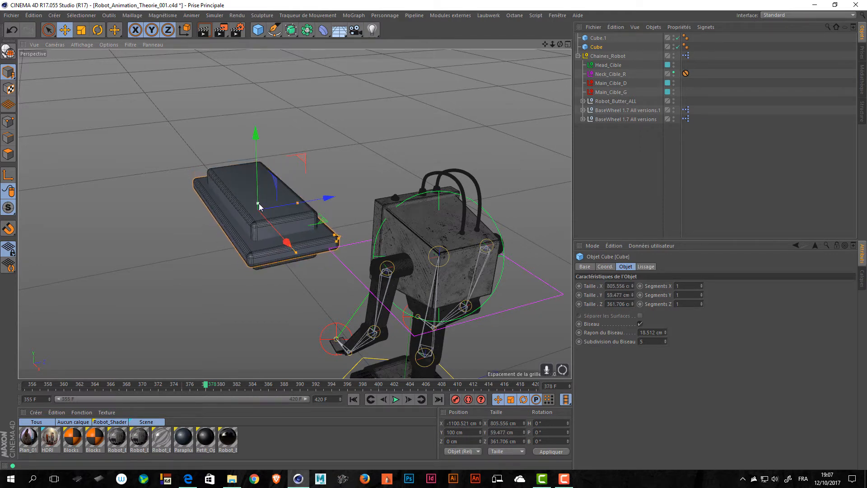
left_click_drag(254, 161, 327, 171)
left_click_drag(258, 214, 259, 171)
left_click(281, 196)
left_click(279, 226)
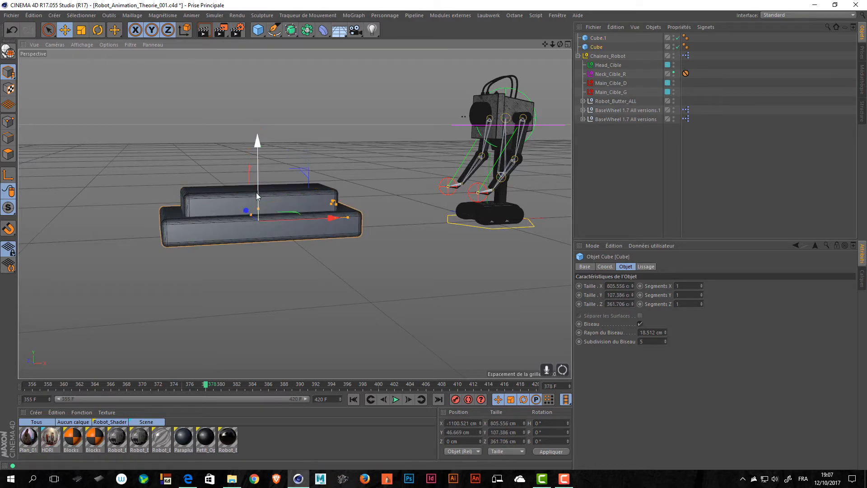
left_click_drag(259, 211, 286, 259)
left_click(212, 199)
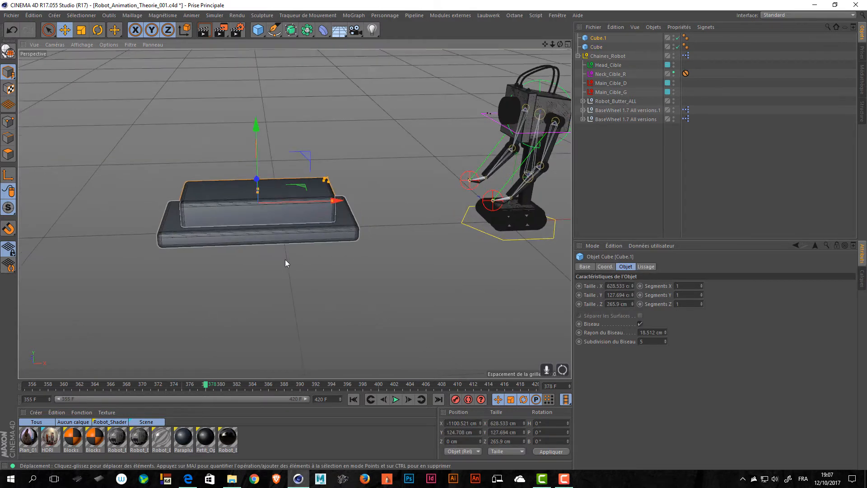
Step: Make Cube.1 a child of the plate Cube and rename the parent as Beurre
left_click(595, 47)
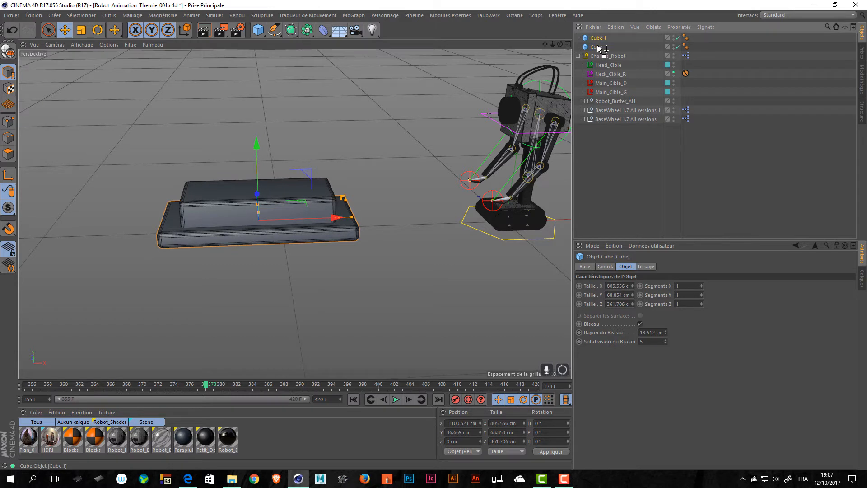
left_click_drag(600, 47, 599, 45)
left_click(579, 38)
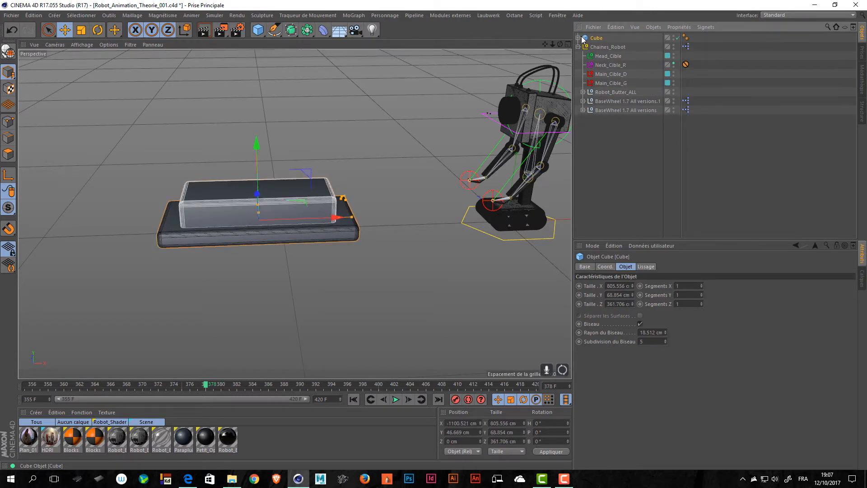
double_click(592, 38)
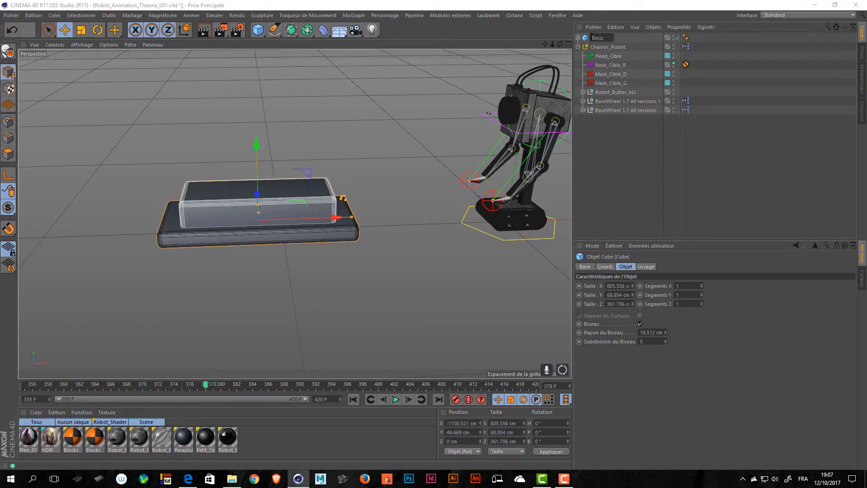
type("Beurre")
key("Return")
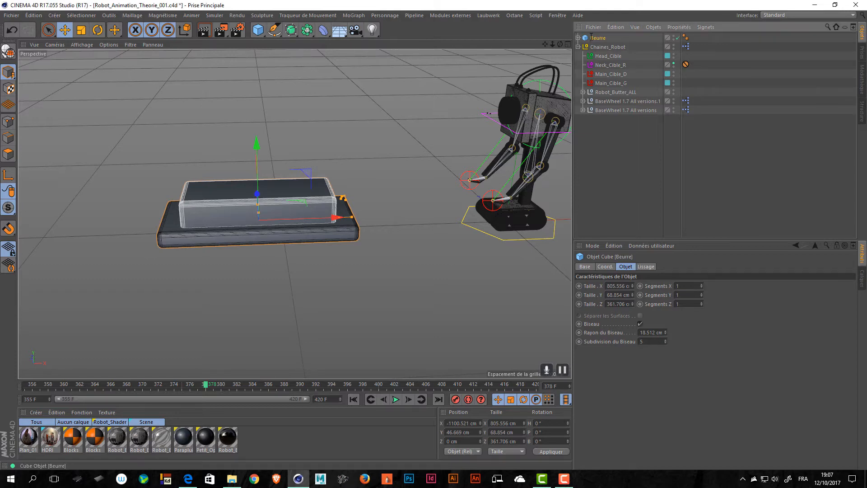
mouse_move(393, 190)
left_mouse_down("alt")
mouse_move(346, 153)
mouse_move(390, 193)
left_mouse_up("alt")
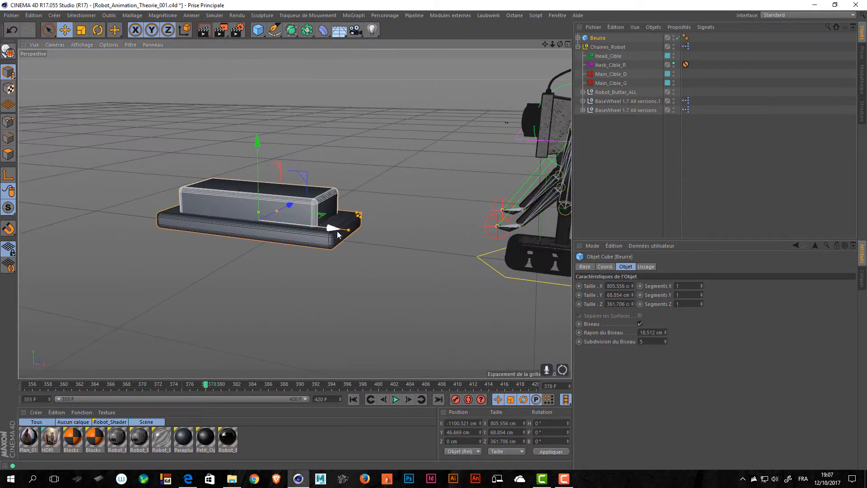
left_click_drag(335, 232, 294, 230)
key("ctrl+z")
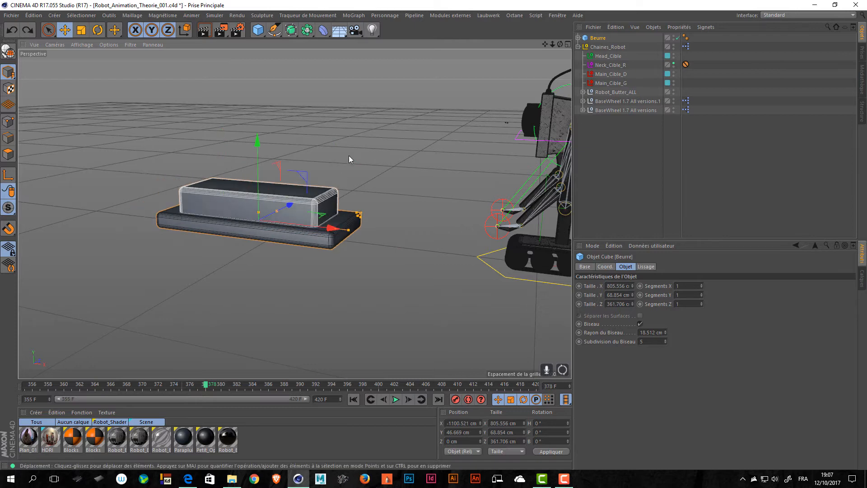
Step: Move the Beurre object away from the robot to about -2126 cm in X
left_click_drag(349, 156, 137, 273, "alt")
middle_click_drag(276, 252, 407, 248, "alt")
left_click_drag(407, 249, 384, 286, "alt")
middle_click_drag(384, 286, 290, 252, "alt")
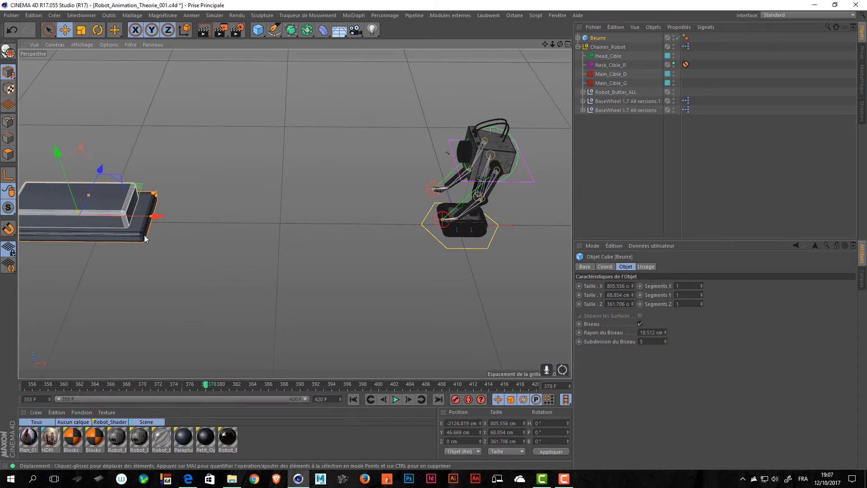
left_click_drag(149, 230, 167, 235)
Step: Select the Chaines_Robot controller, go to frame 355, and set its X position to 0 cm
left_click_drag(294, 214, 295, 228, "alt")
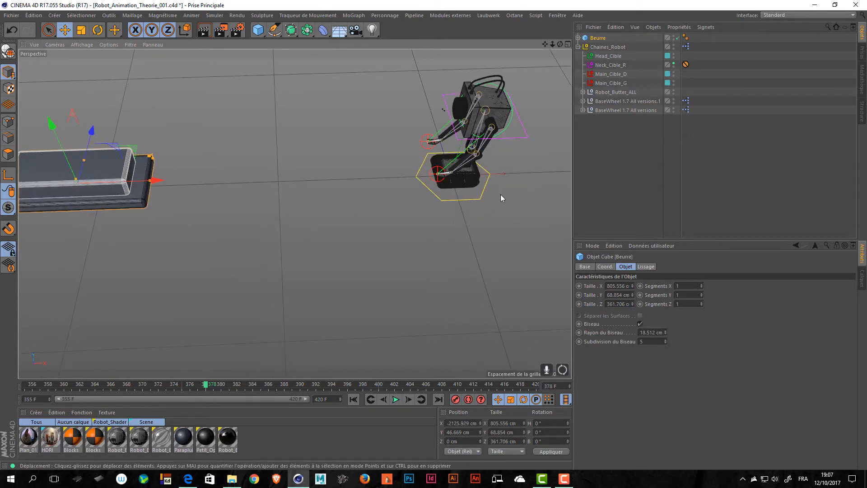
middle_click_drag(500, 195, 462, 218, "alt")
left_click(451, 216)
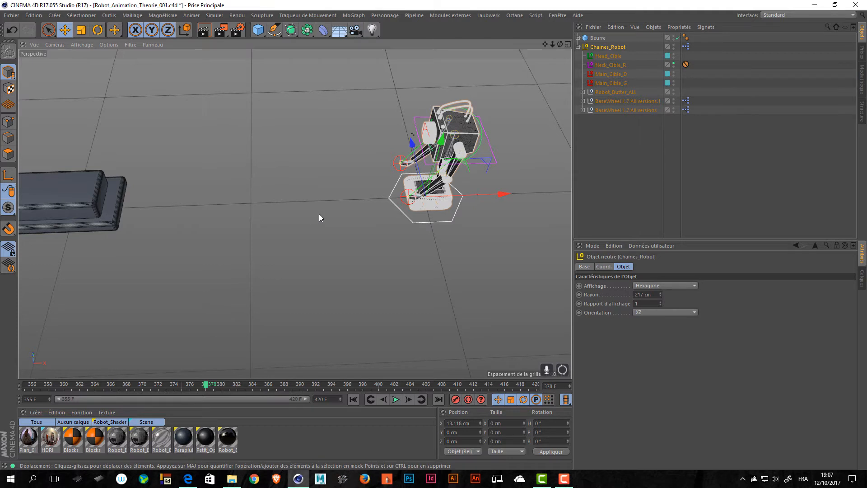
left_click_drag(323, 262, 329, 327, "alt")
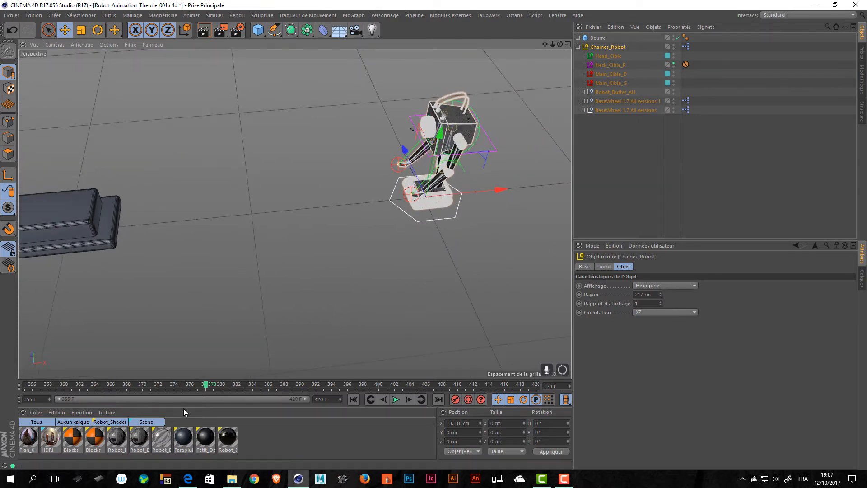
left_click_drag(206, 387, 58, 387)
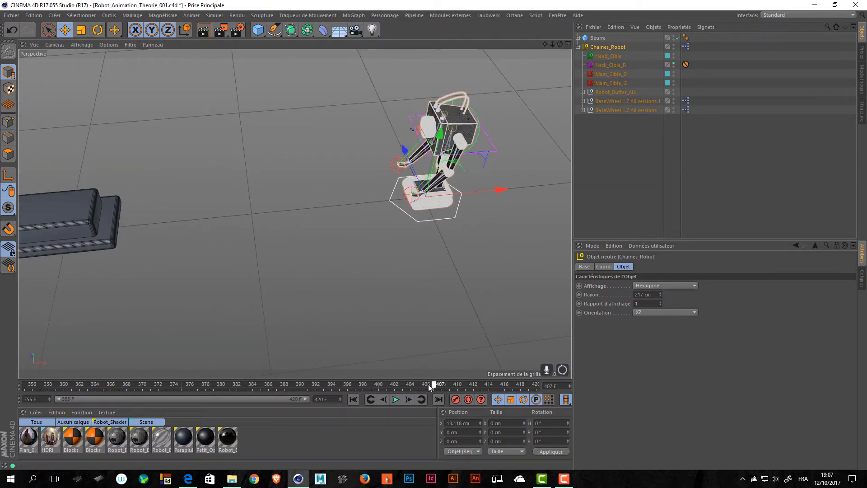
mouse_move(500, 190)
left_mouse_down()
mouse_move(234, 211)
mouse_move(499, 190)
left_mouse_up()
left_click(471, 423)
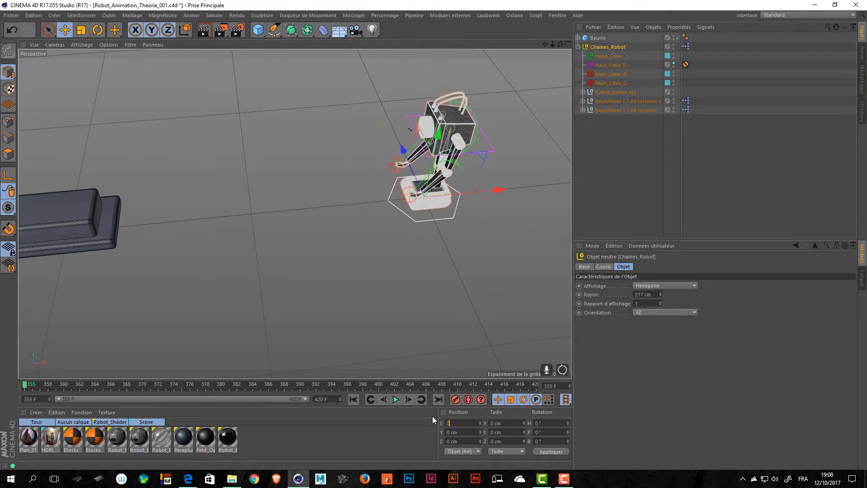
type("0")
key("Return")
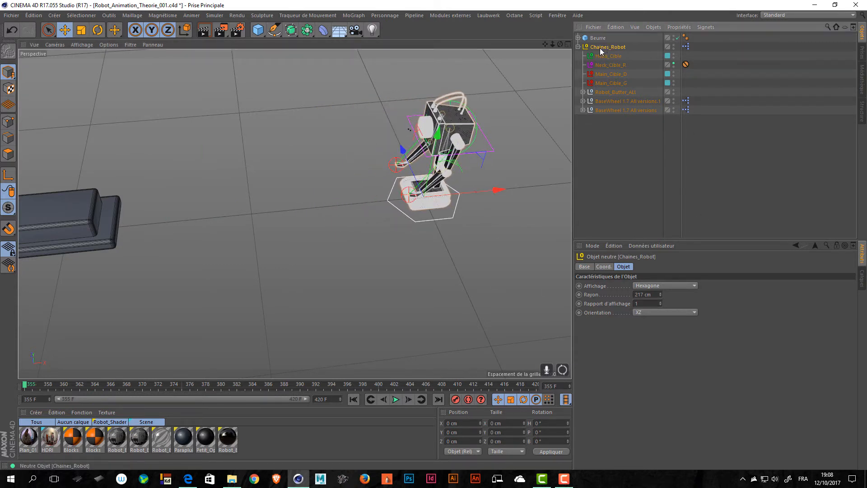
Step: Try moving Chaines_Robot to about -390 cm in X with its coordinates displayed, and undo the move
left_click(603, 266)
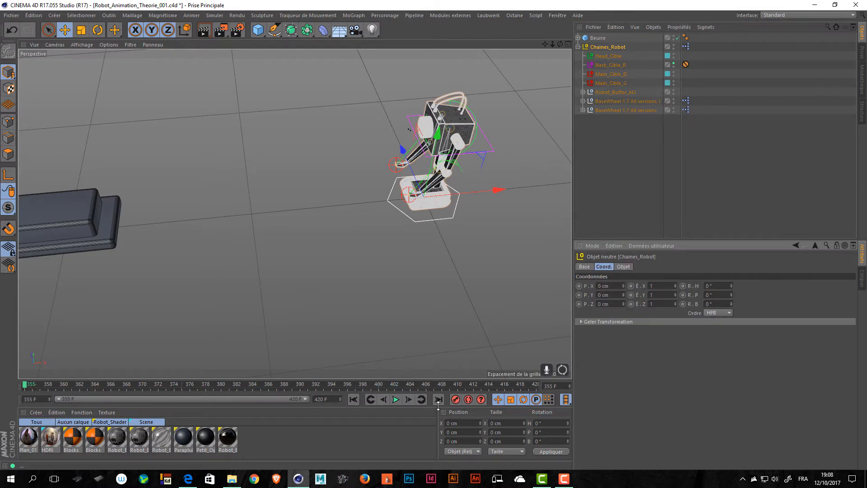
left_click_drag(494, 190, 429, 195)
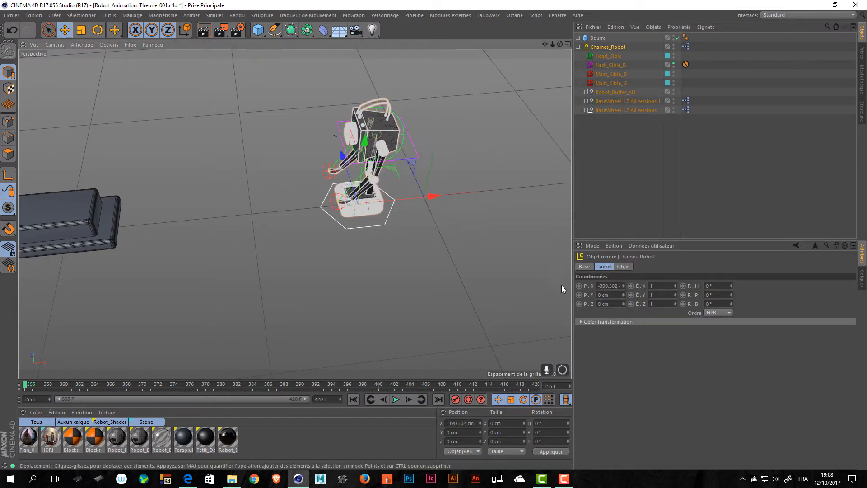
key("ctrl+z")
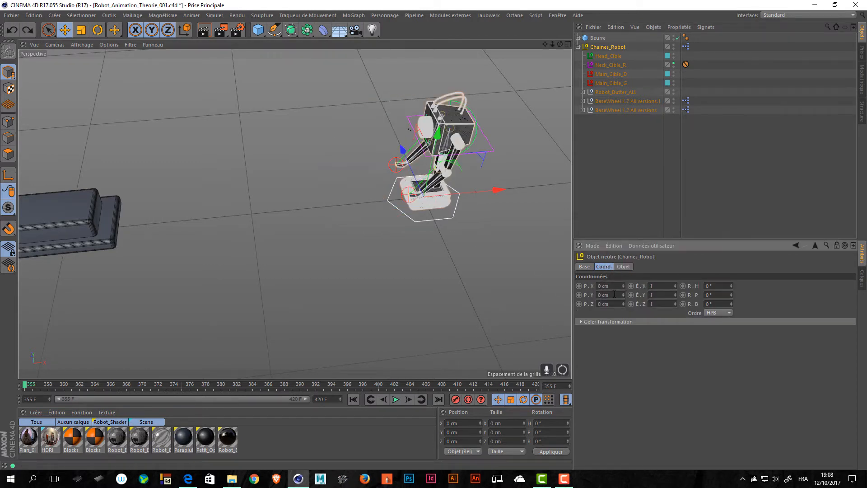
left_click(579, 286, "ctrl")
Step: Set the timeline to run from frame 0 to frame 250 and extend the preview range over the whole duration
left_click_drag(42, 398, 8, 384)
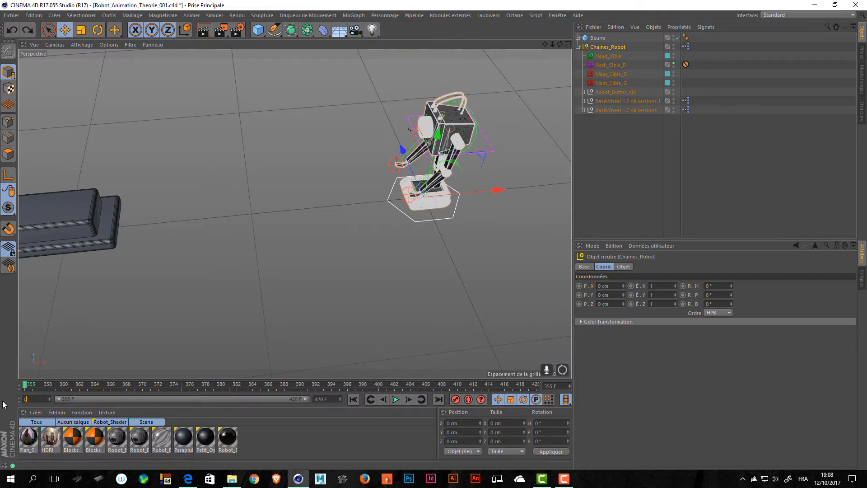
key("Return")
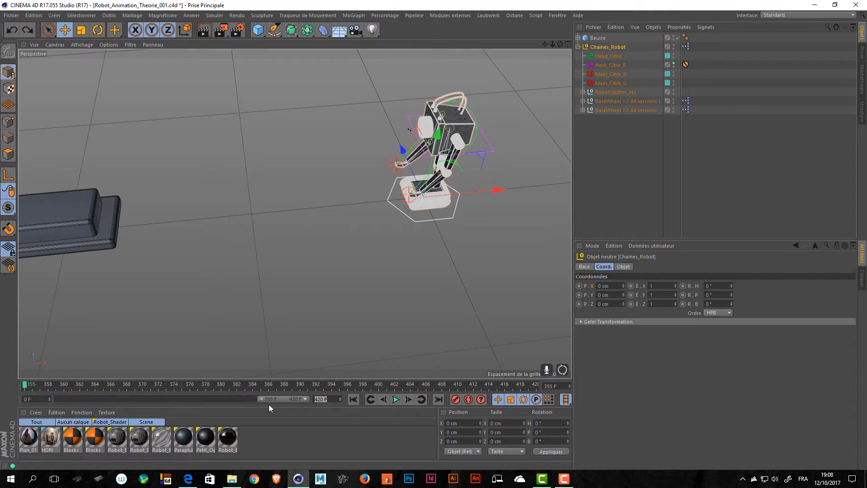
type("250")
key("Return")
left_click_drag(298, 400, 0, 399)
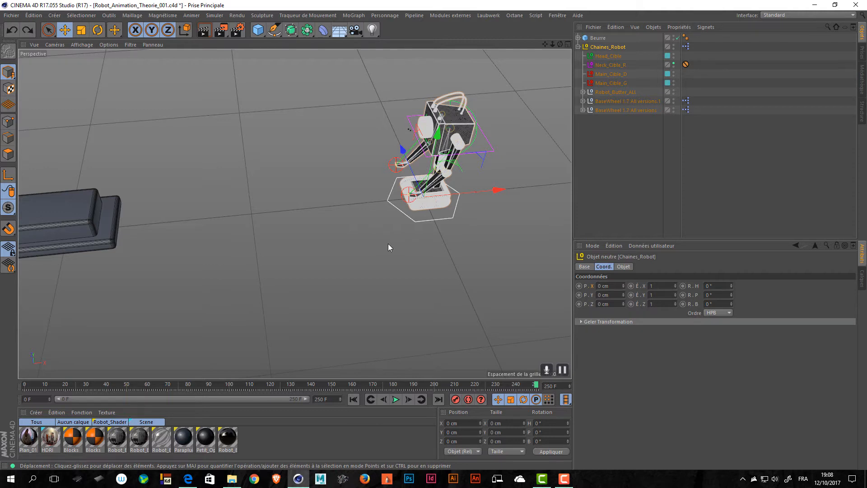
Step: Examine the frame rate in the project settings and in the render output settings
left_click_drag(389, 243, 400, 283, "alt")
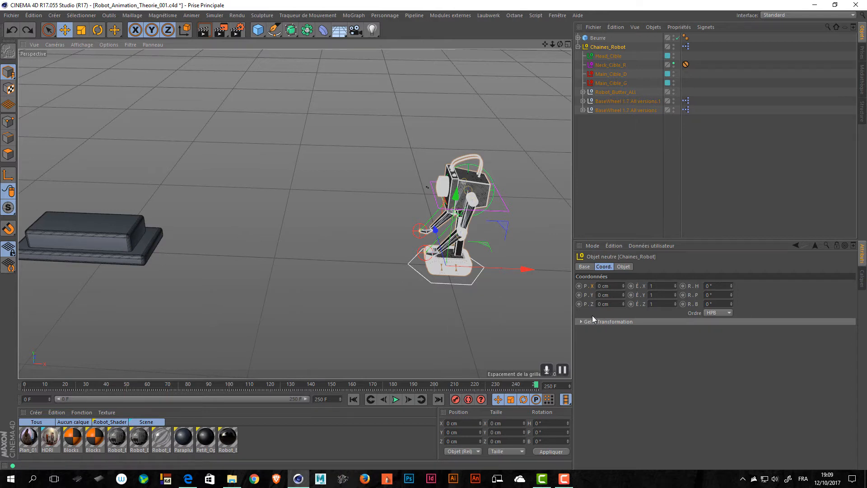
left_click(268, 250)
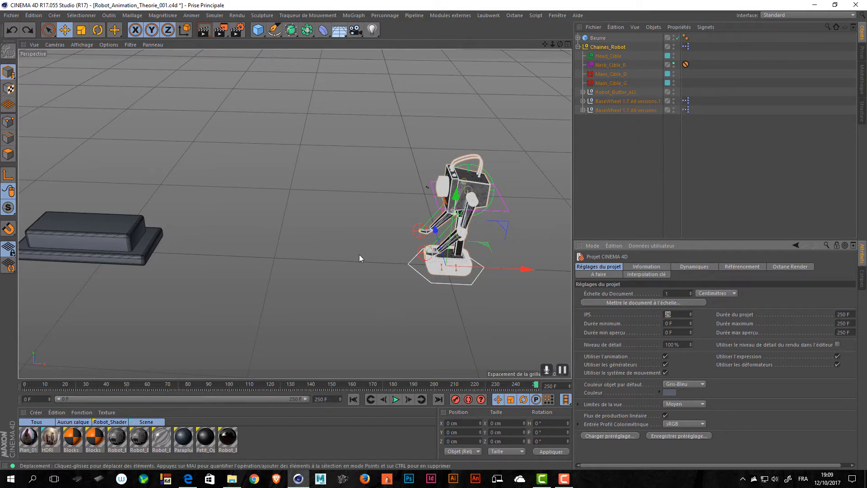
left_click(240, 34)
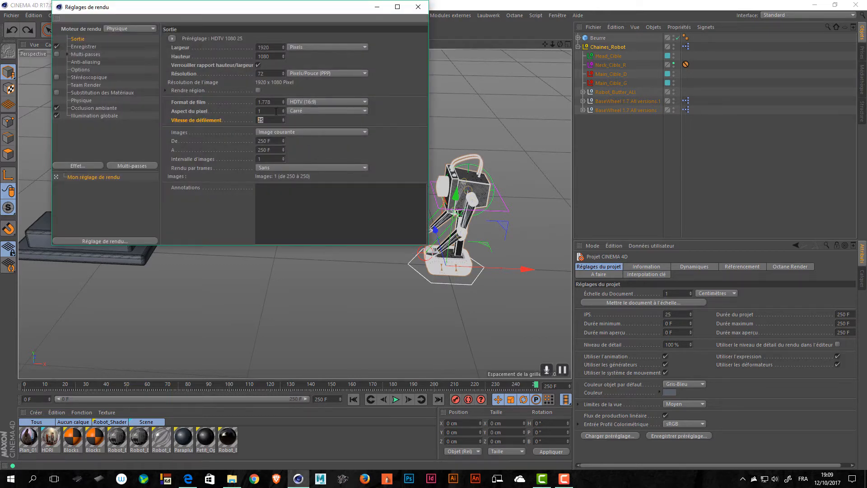
left_click(418, 7)
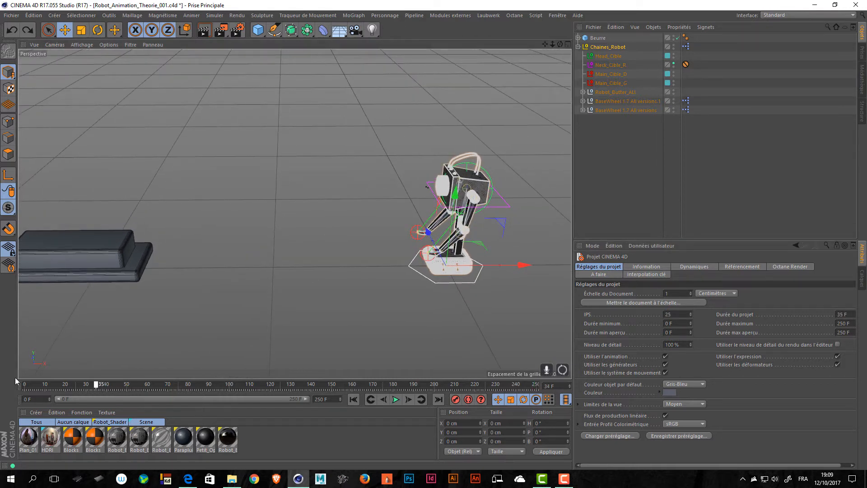
Step: Record a keyframe on the X position of Chaines_Robot at frame 0
left_click_drag(98, 386, 25, 385)
left_click(600, 47)
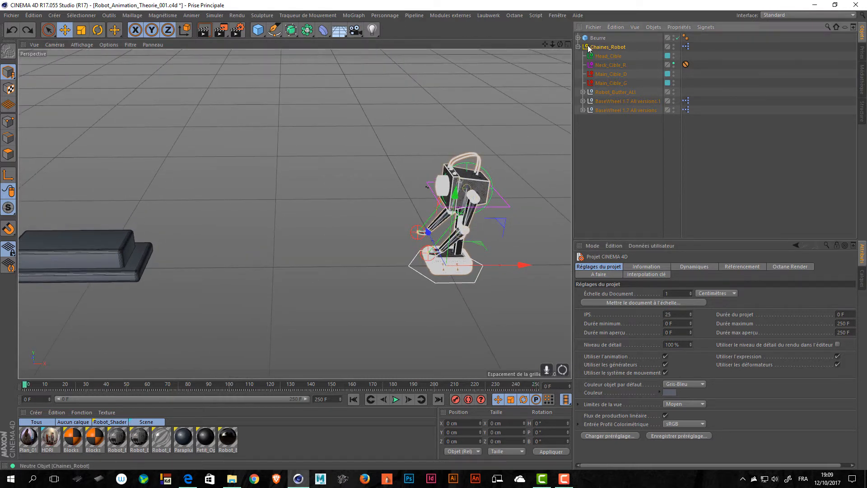
left_click(579, 286)
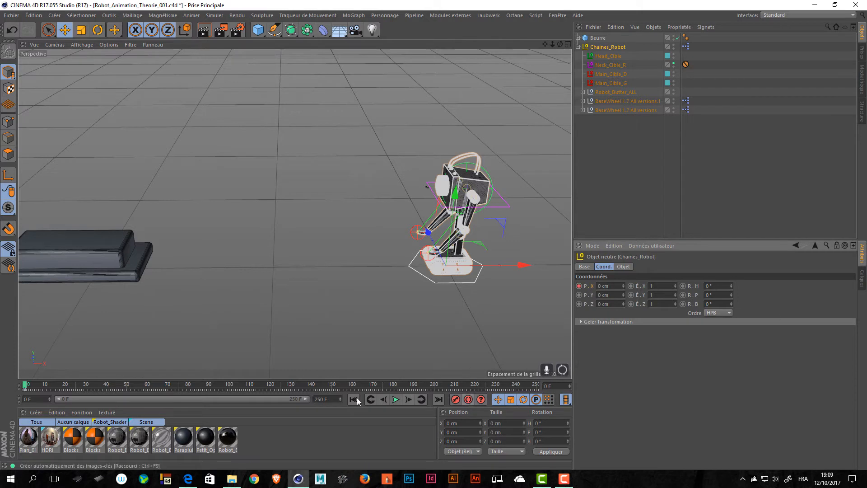
Step: At frame 25, move Chaines_Robot to about -1456 cm in X beside the butter and record an X position keyframe
left_click_drag(569, 388, 569, 385)
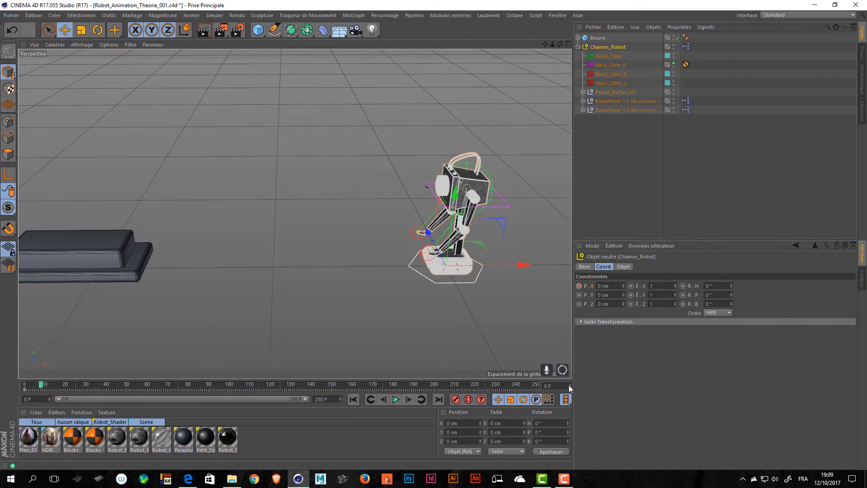
type("25")
key("Return")
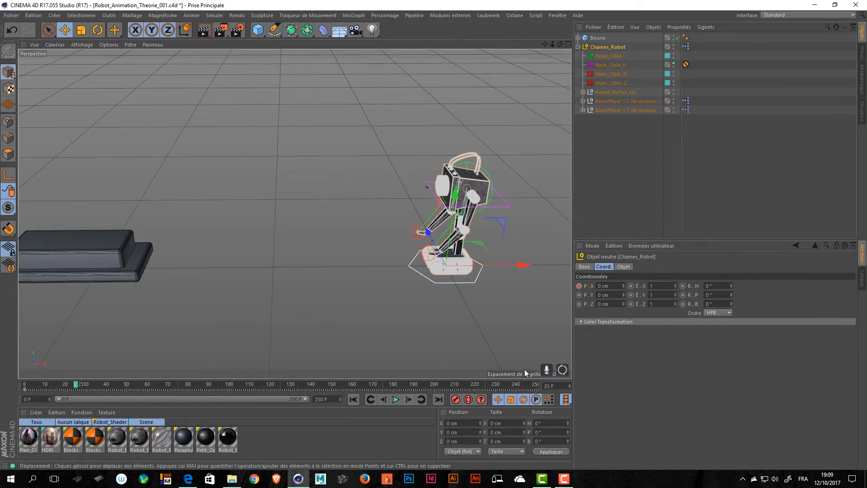
left_click_drag(520, 265, 261, 277)
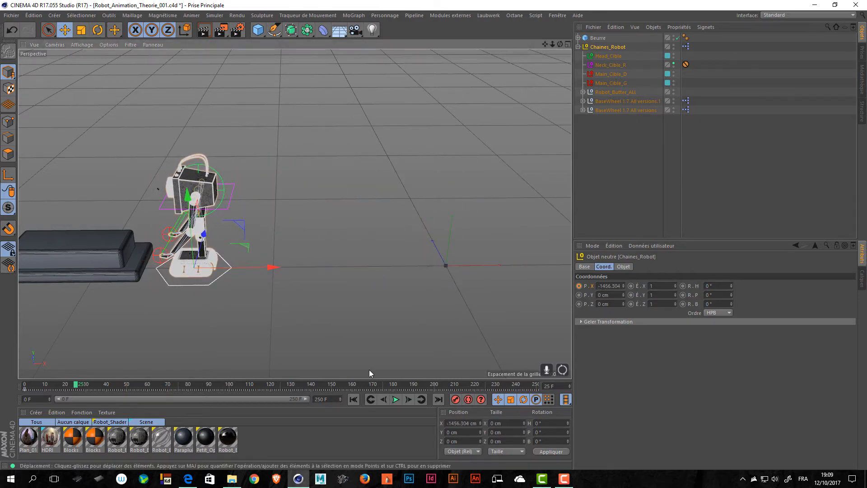
left_click(579, 286)
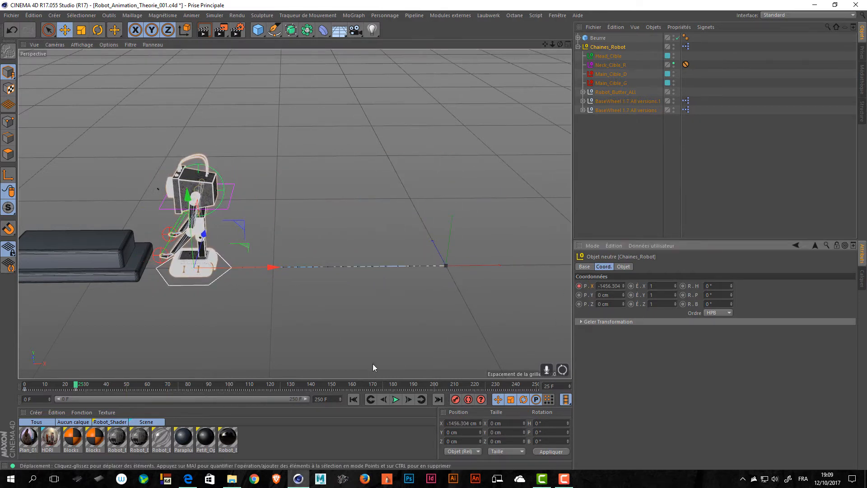
Step: Frame the robot and butter closely and shorten the preview range to about the first 80 frames with Chaines_Robot selected
left_click_drag(75, 385, 137, 371)
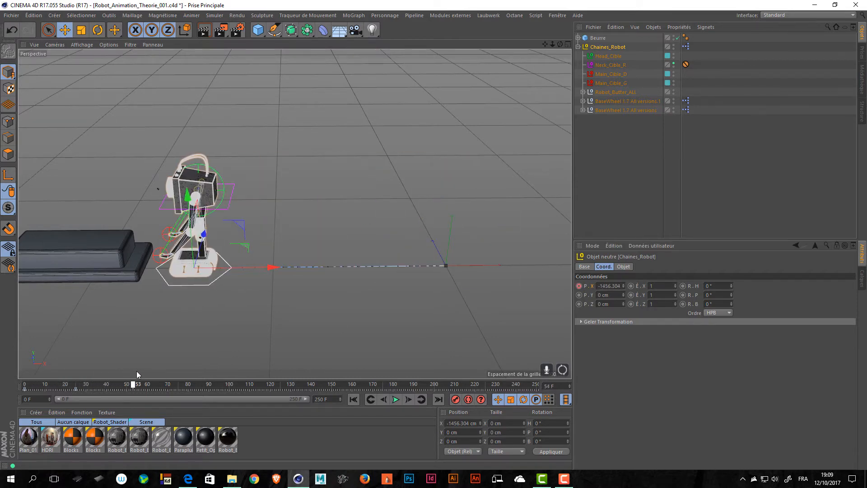
left_click_drag(153, 313, 207, 298, "alt")
middle_click_drag(207, 298, 295, 280, "alt")
left_click_drag(295, 280, 279, 290, "alt")
right_click_drag(278, 291, 330, 280, "alt")
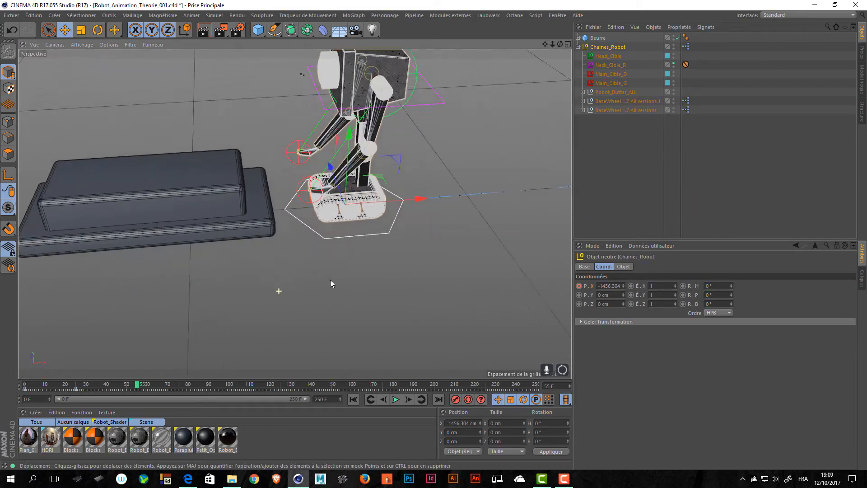
middle_click_drag(329, 280, 307, 319, "alt")
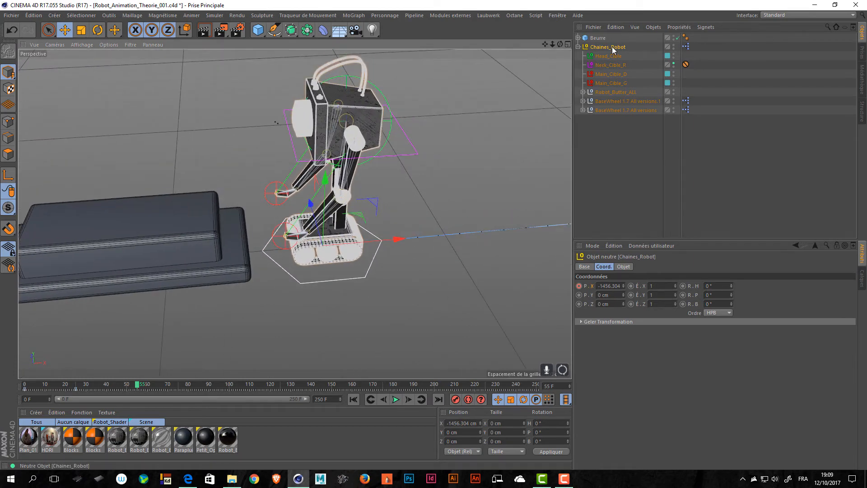
left_click(612, 47)
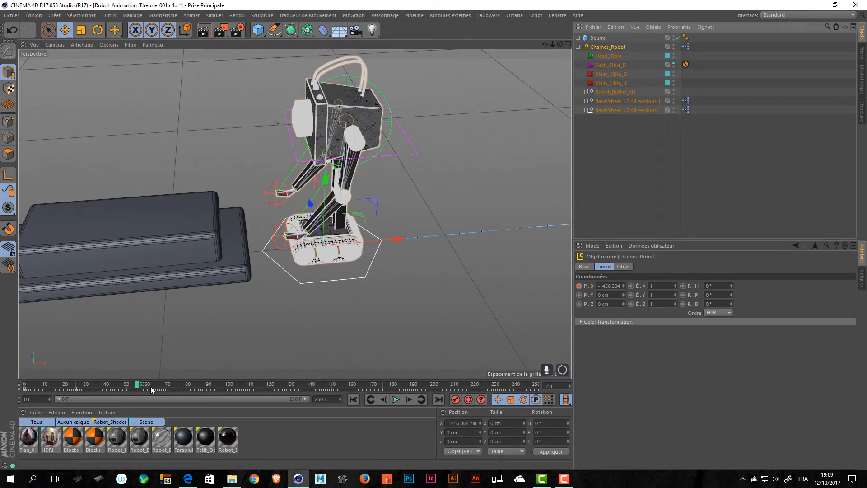
left_click_drag(147, 388, 103, 391)
left_click_drag(308, 397, 141, 399)
Step: Set the interpolation of both Chaines_Robot X position keyframes to Par étapes
left_click_drag(210, 387, 28, 387)
left_click(691, 296)
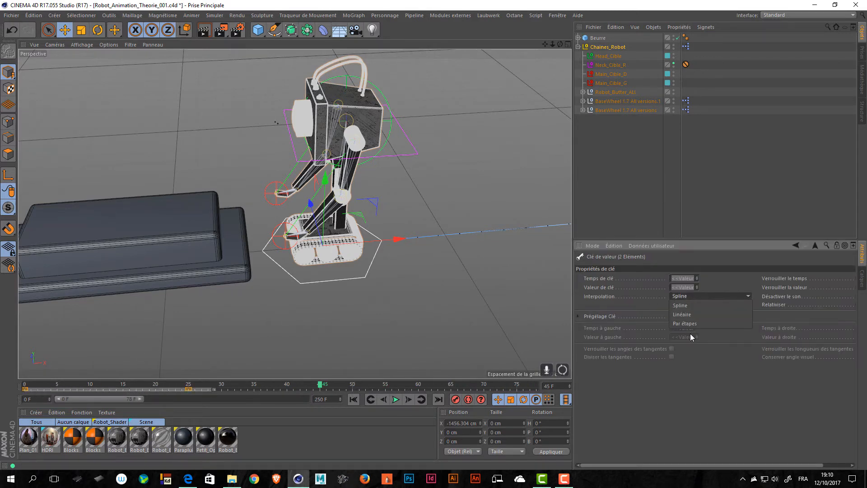
left_click(699, 323)
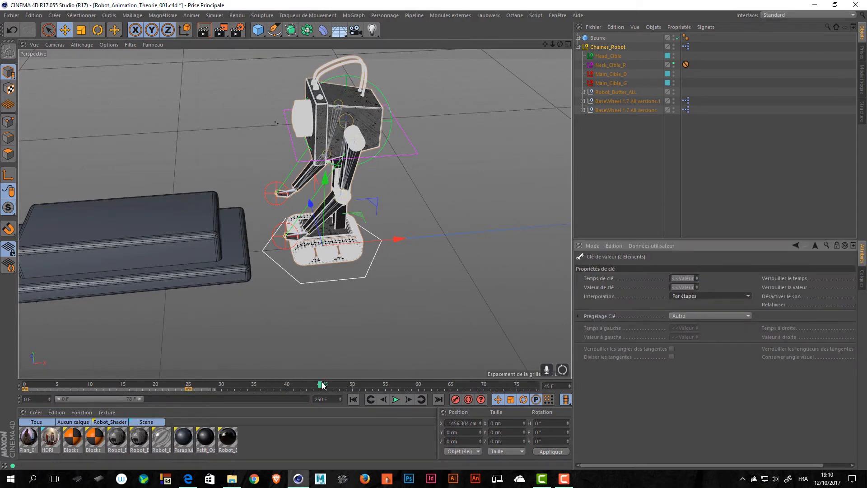
Step: At frame 25, move Chaines_Robot slightly closer to the butter, to about -1476.9 cm in X, and update its X position keyframe
left_click_drag(320, 385, 189, 393)
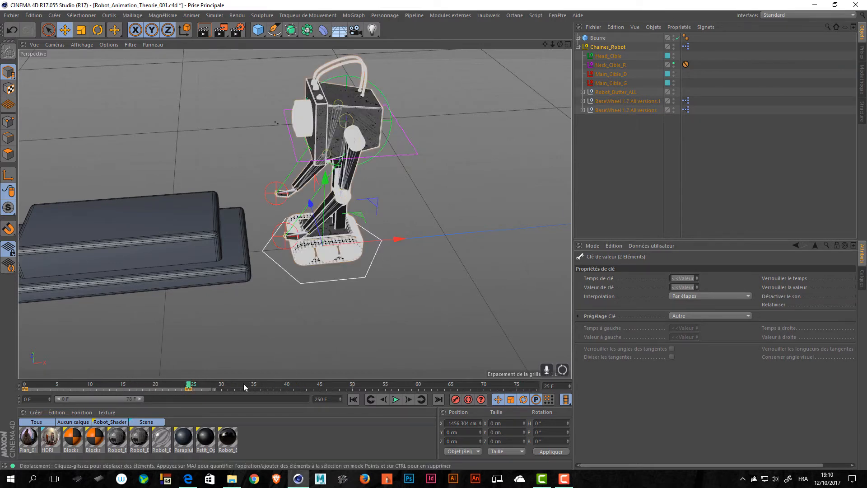
left_click_drag(381, 246, 375, 245)
left_click(606, 47)
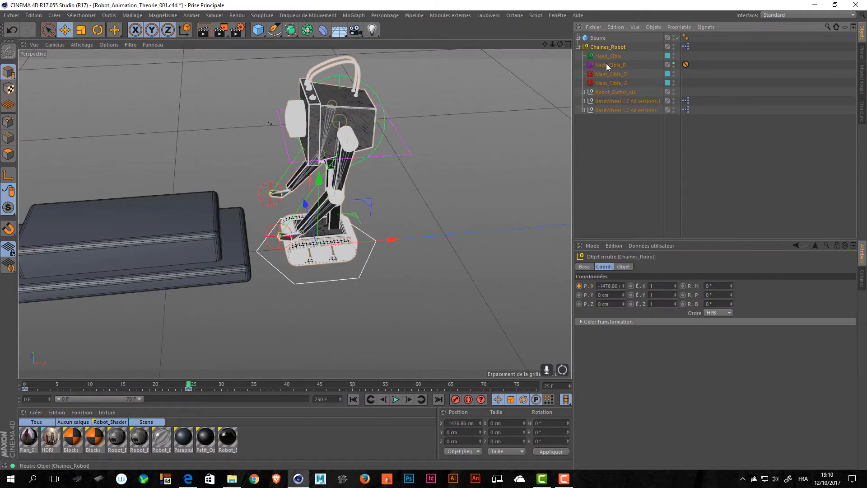
left_click_drag(467, 299, 445, 265, "alt")
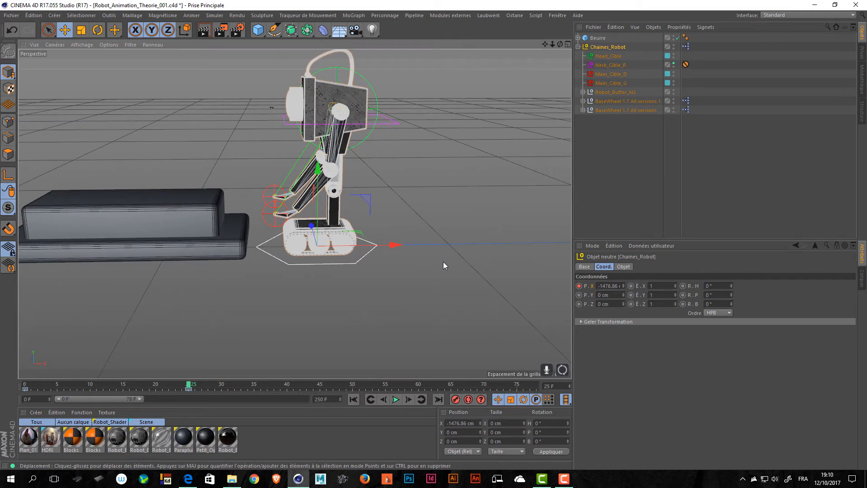
mouse_move(421, 228)
left_mouse_down("alt")
mouse_move(450, 223)
mouse_move(427, 264)
mouse_move(442, 221)
mouse_move(436, 233)
left_mouse_up("alt")
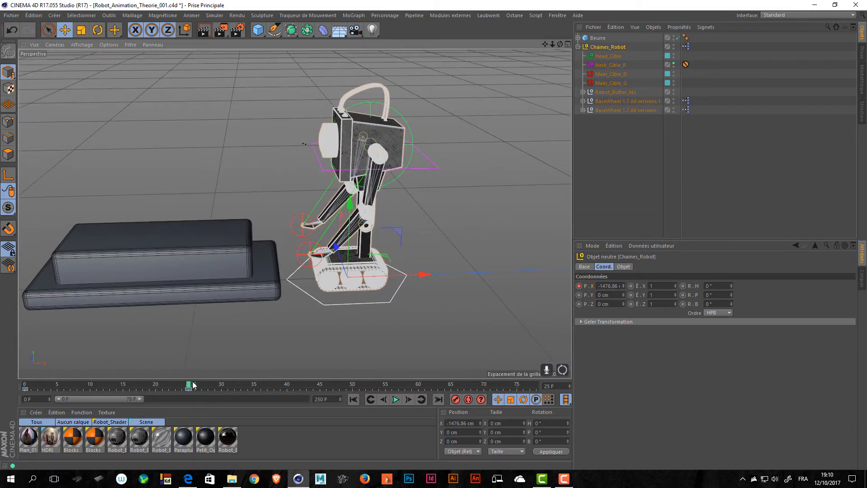
Step: Set the current time to frame 25 and select Head_Cible
left_click_drag(188, 384, 222, 385)
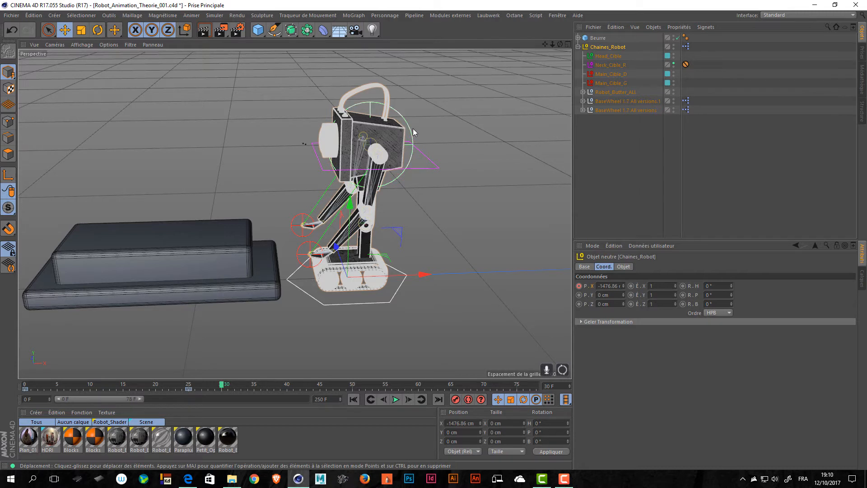
left_click_drag(224, 390, 189, 389)
left_click(600, 56)
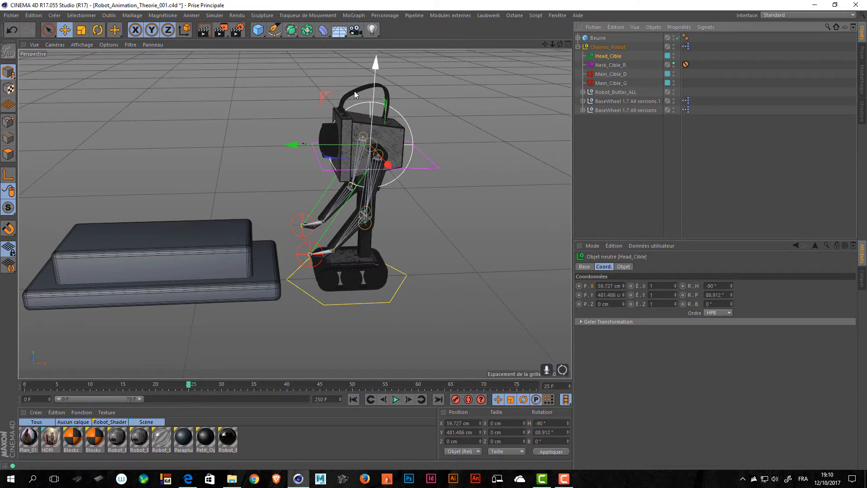
Step: Try leaning the robot's head toward the butter by moving Head_Cible to about -46.5 cm in X, and undo it
left_click_drag(324, 96, 269, 162)
key("ctrl+z")
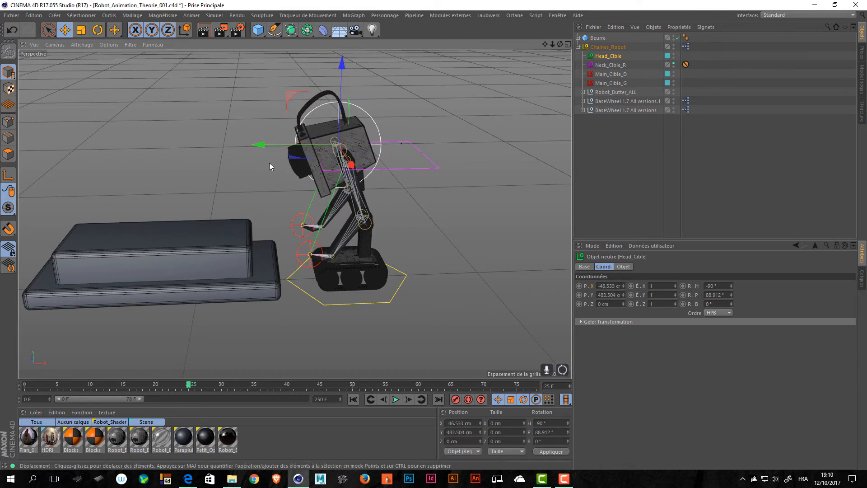
key("ctrl+z")
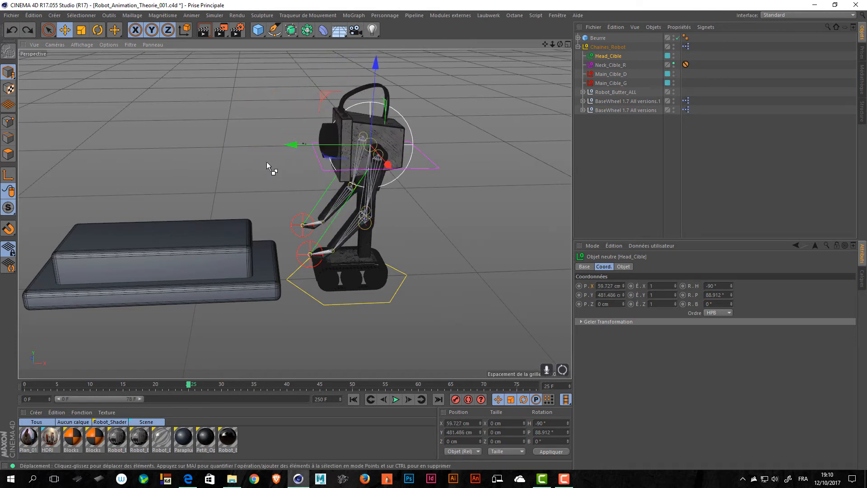
Step: Record Head_Cible's X position at frame 25, then move it to about -154.8 cm in X at frame 35 and record that too
left_click(579, 286)
left_click_drag(192, 386, 254, 384)
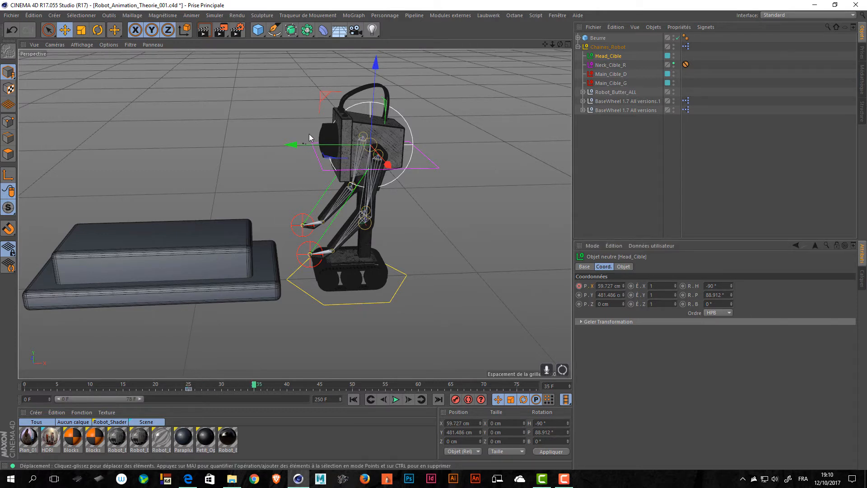
left_click_drag(292, 145, 236, 156)
left_click(578, 285)
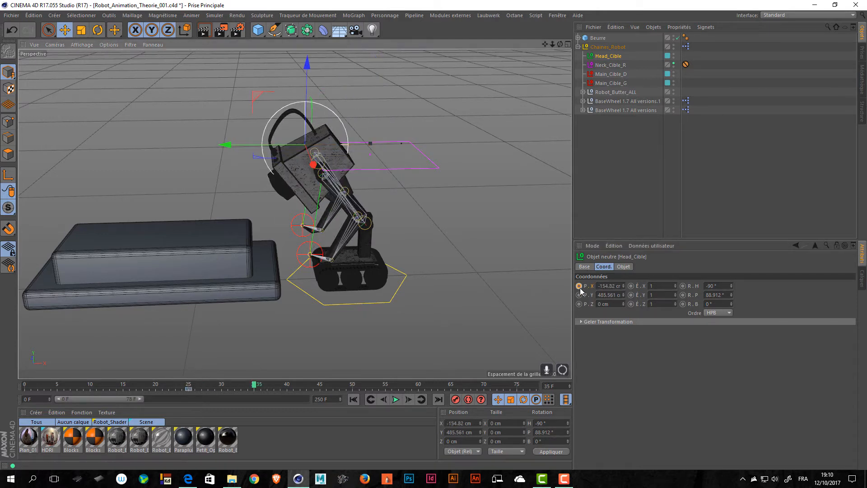
Step: Set the interpolation of Head_Cible's keyframes at frames 25 and 35 to Par étapes
left_click_drag(245, 383, 189, 382)
left_click(188, 389)
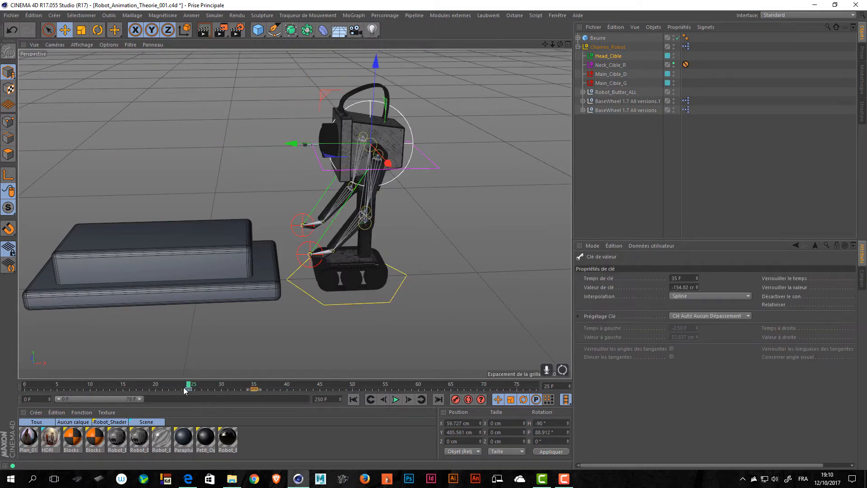
left_click_drag(264, 390, 171, 385)
left_click(688, 295)
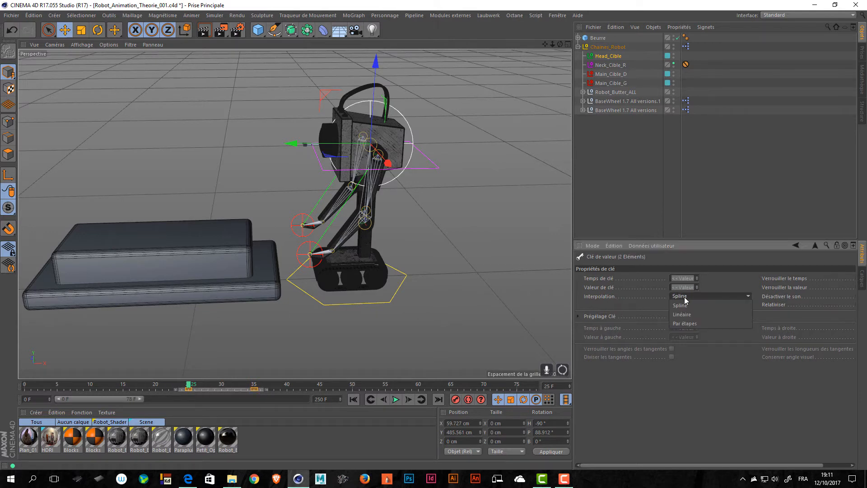
left_click(684, 323)
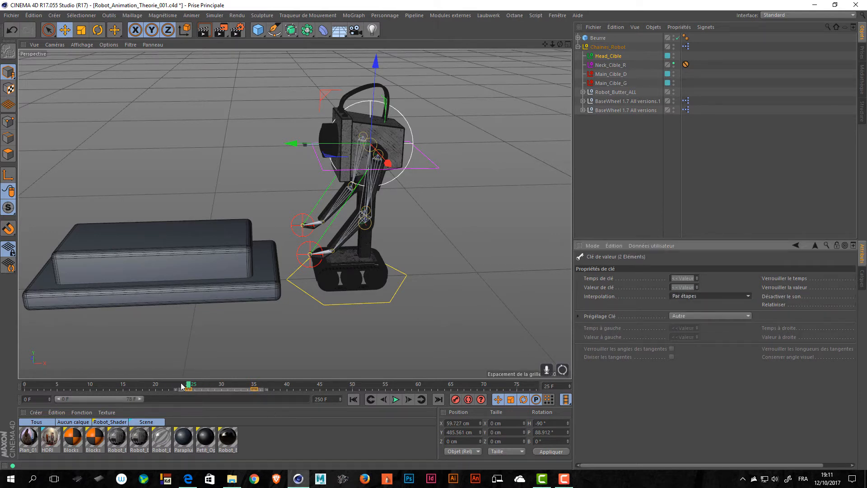
Step: Go to frame 45 and shift the preview range to start at frame 17
left_click_drag(182, 386, 320, 384)
mouse_move(122, 398)
left_mouse_down()
mouse_move(145, 399)
mouse_move(136, 398)
left_mouse_up()
Step: Try nesting Neck_Cible_R under Head_Cible in the object hierarchy, and undo it
left_click(609, 74)
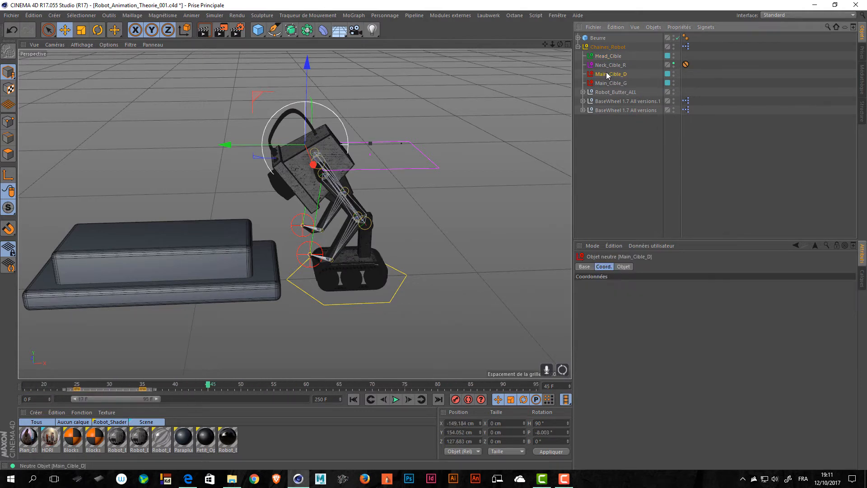
left_click(611, 83, "ctrl")
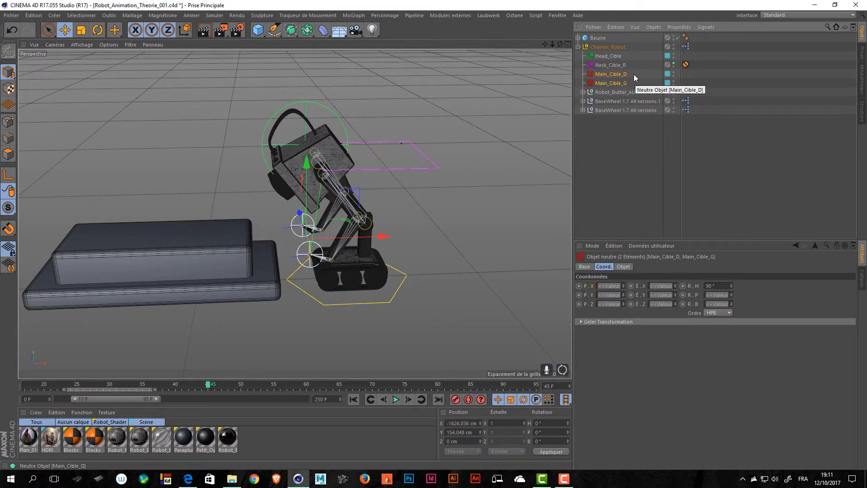
left_click(609, 67)
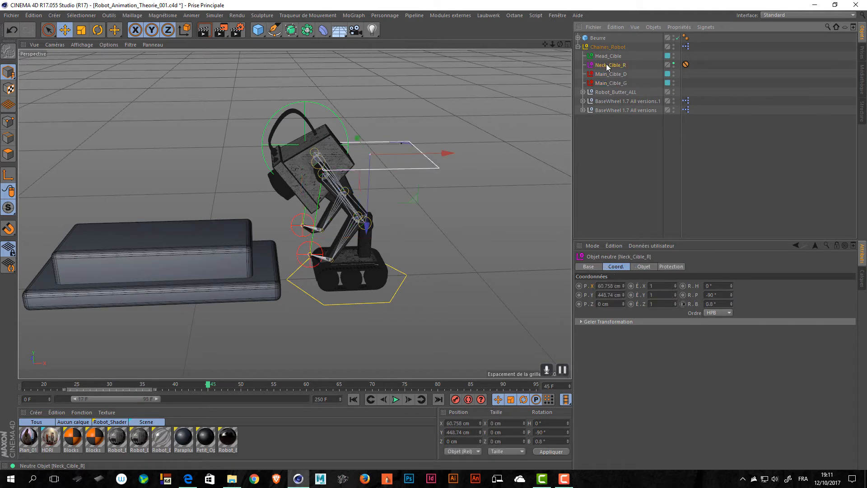
left_click_drag(607, 67, 615, 56)
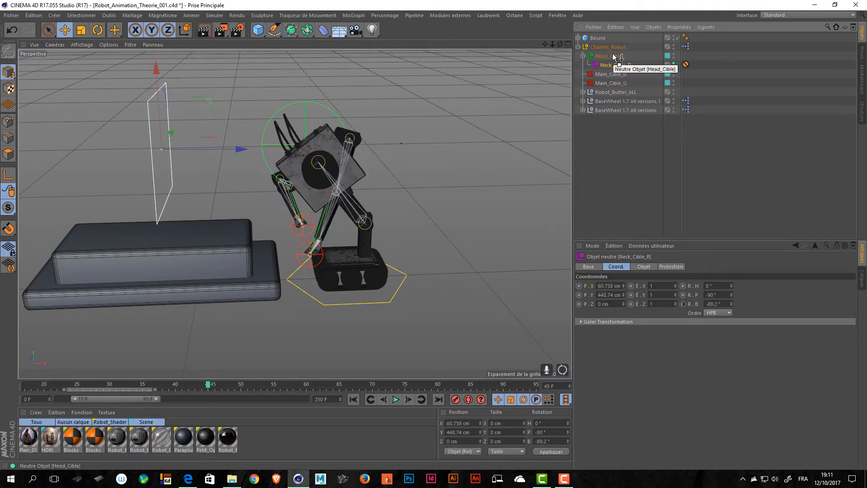
key("ctrl+z")
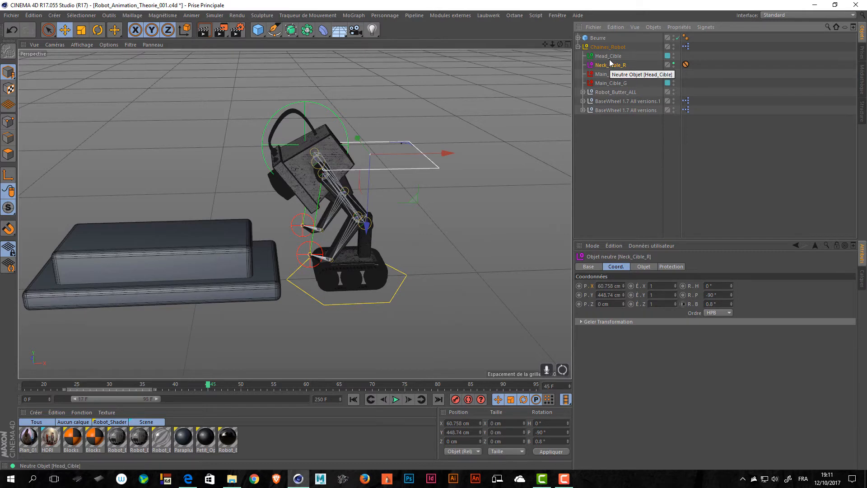
Step: At frame 33, record X and Y position keyframes on the hand target Main_Cible_D
left_click(606, 81)
left_click(613, 77, "shift")
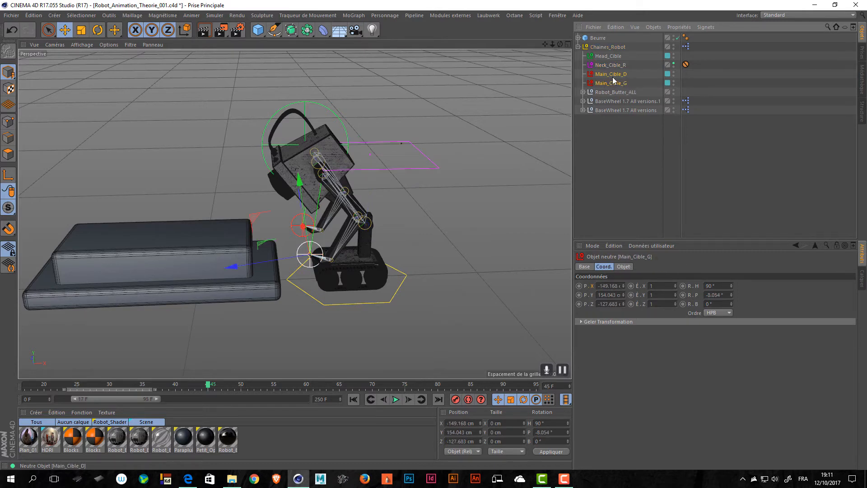
scroll(271, 348, "up", 8)
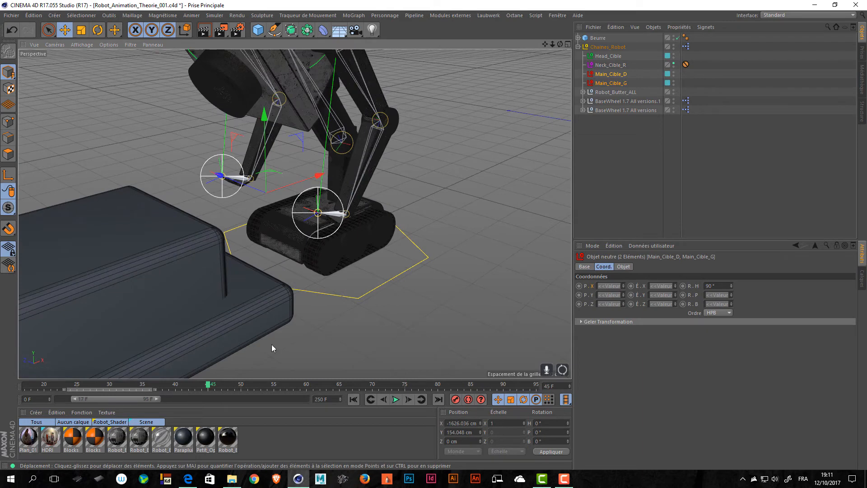
left_click_drag(209, 384, 131, 383)
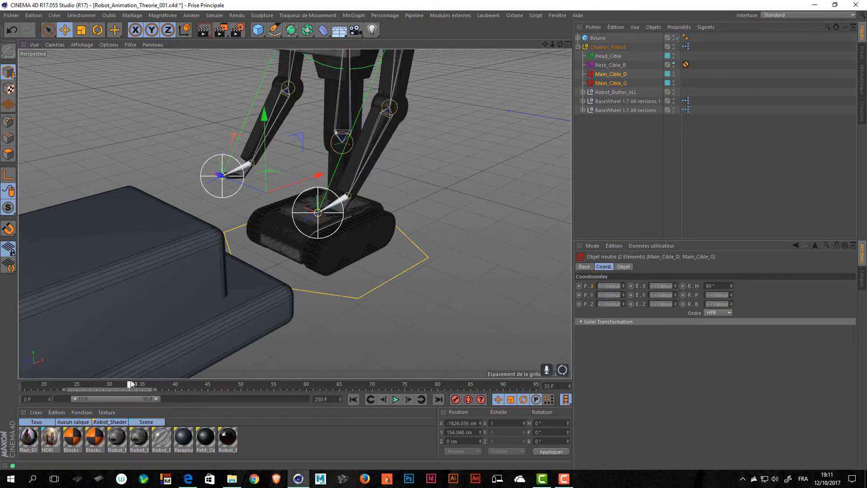
left_click(610, 74)
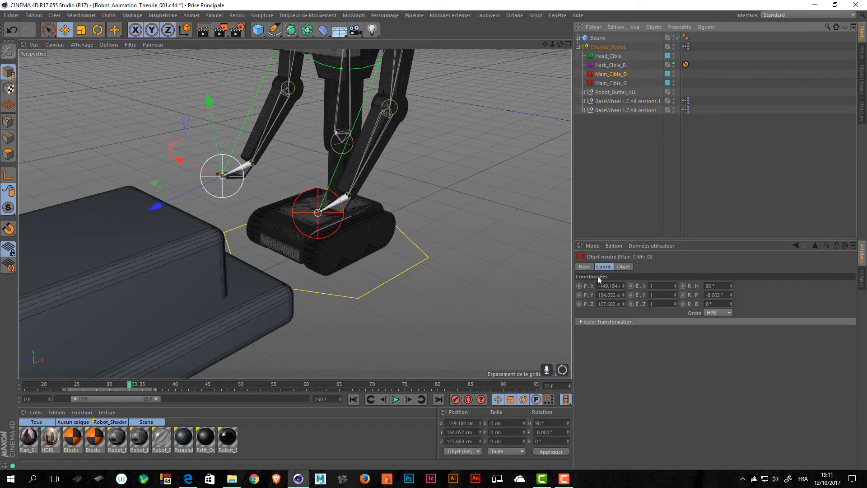
left_click_drag(195, 173, 151, 137, "alt")
key("ctrl+z")
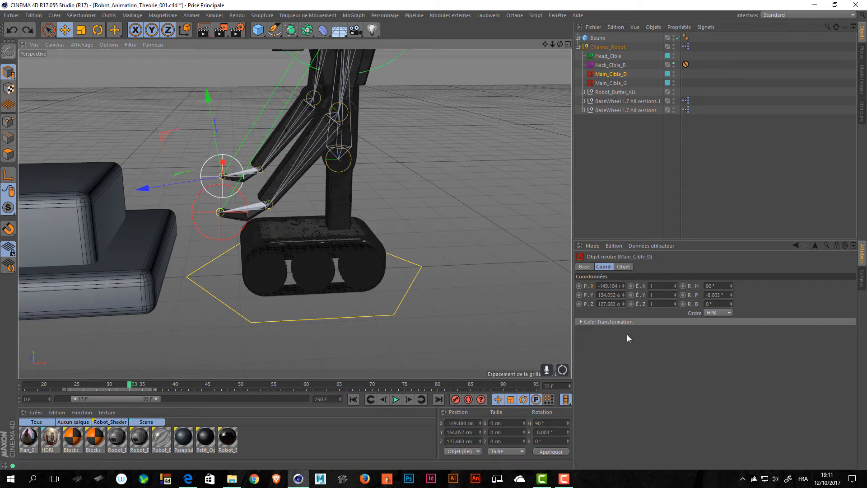
left_click(579, 285)
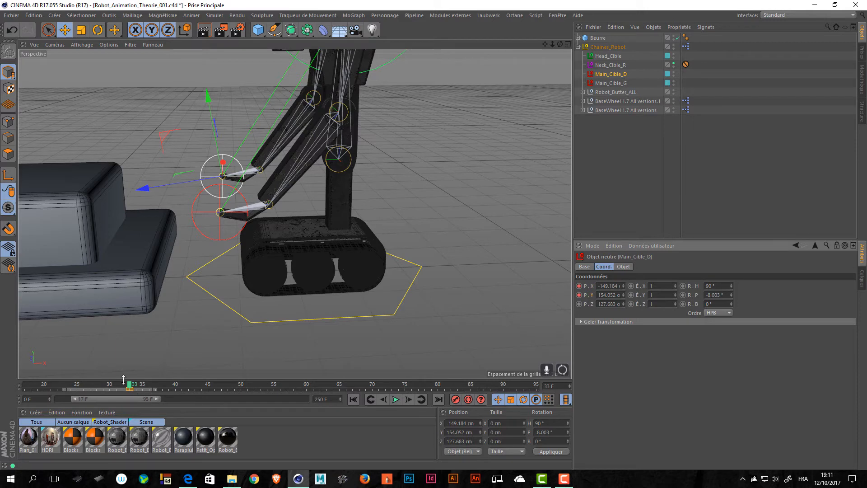
Step: At frame 40, lower Main_Cible_D toward the plate to about X -260 cm, Y 44 cm, and record X and Y position keyframes
left_click_drag(131, 385, 180, 385)
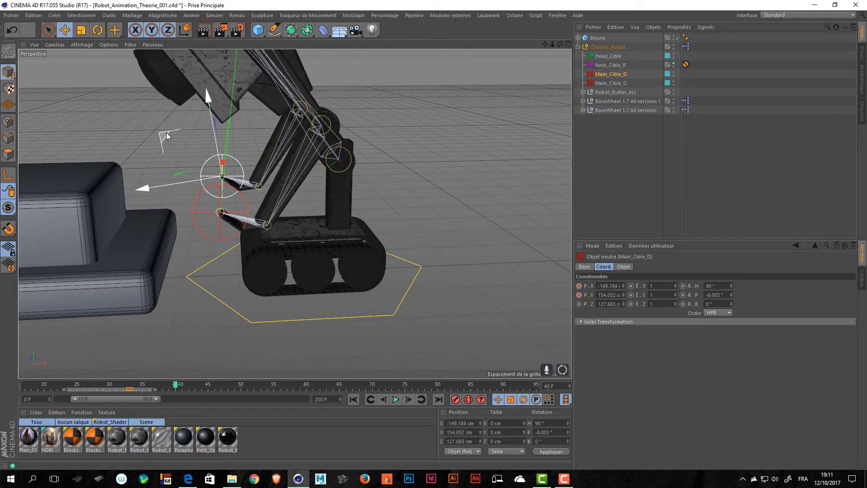
left_click_drag(176, 152, 110, 194)
left_click(579, 286)
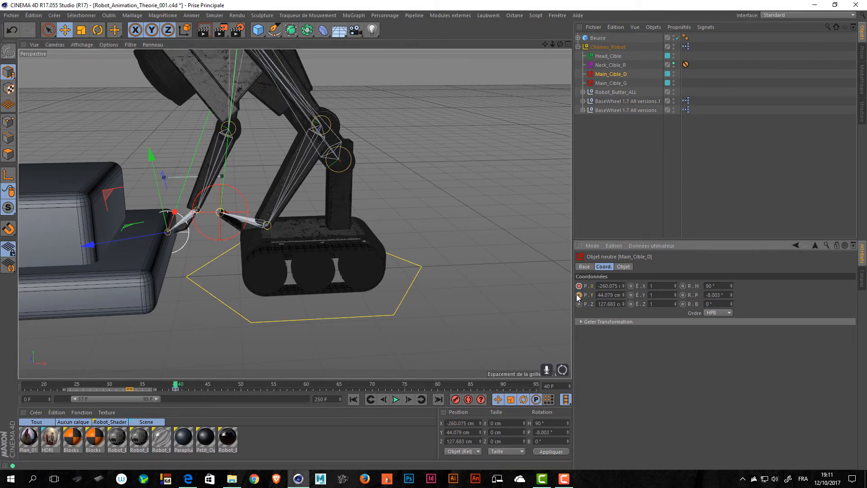
left_click(579, 295)
Step: Set the interpolation of Main_Cible_D's four keyframes at frames 33 and 40 to Linéaire
left_click_drag(182, 386, 123, 391)
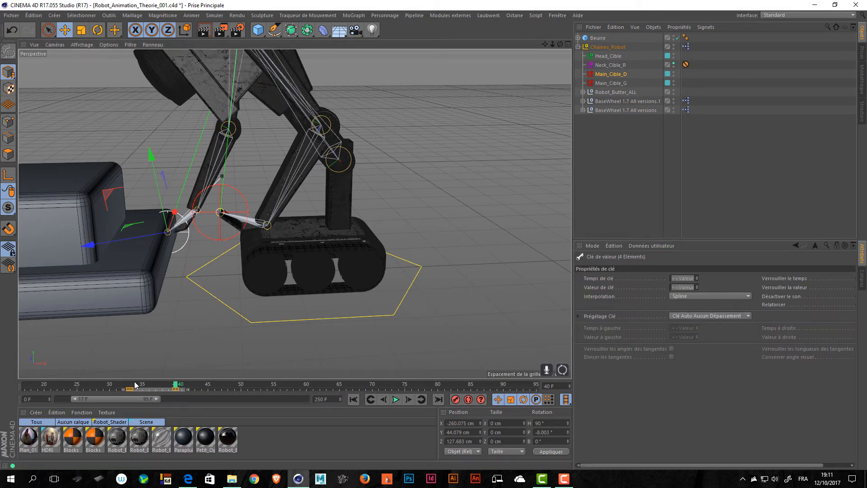
left_click(130, 386)
left_click(687, 294)
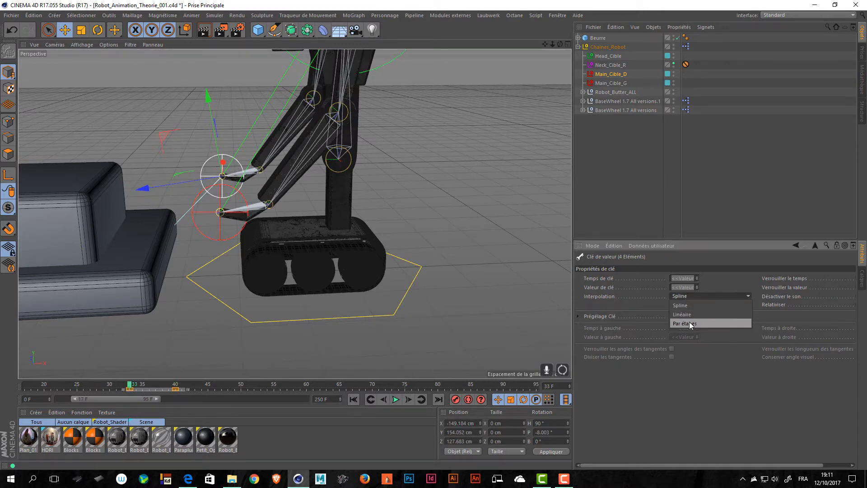
left_click(693, 312)
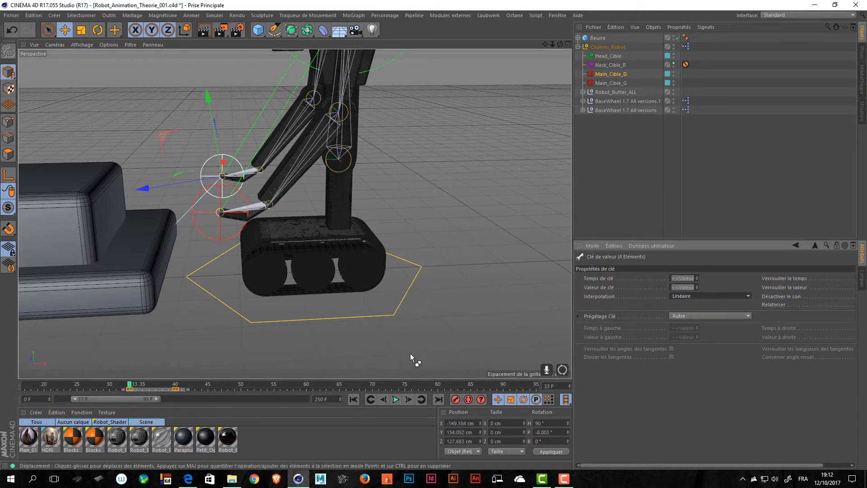
Step: Select the hand target Main_Cible_G and switch the interface to the Animation layout
left_click(608, 83)
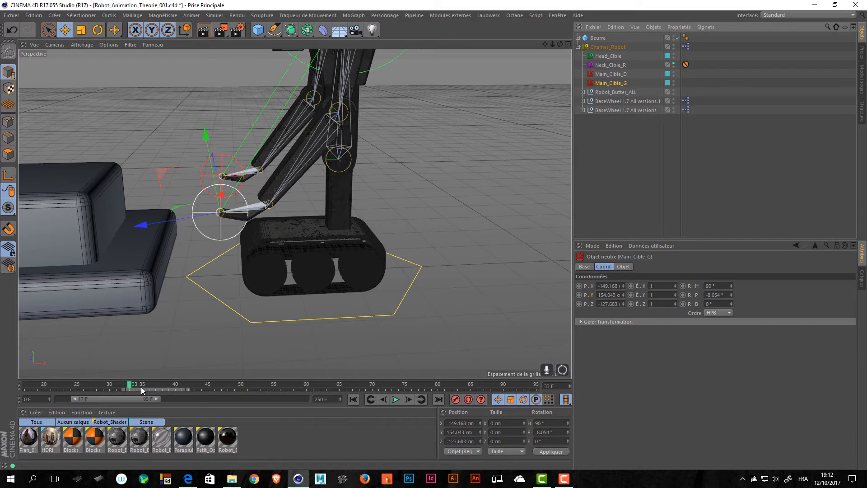
key("ctrl+z")
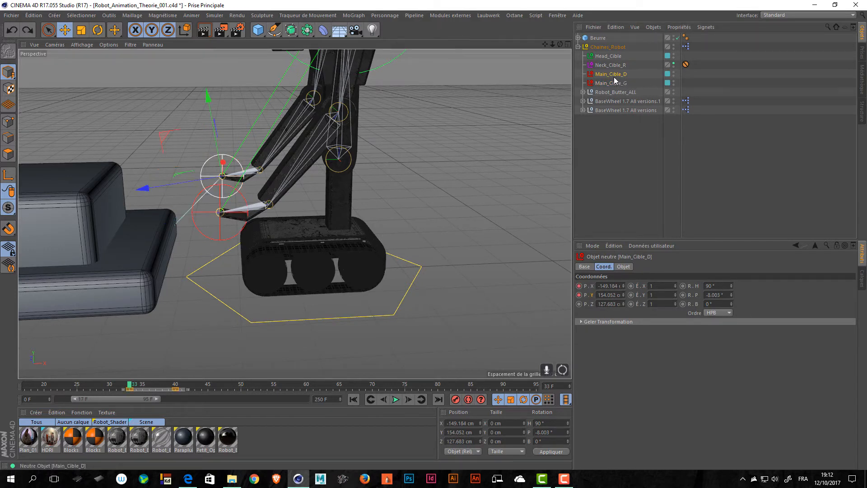
left_click(605, 83)
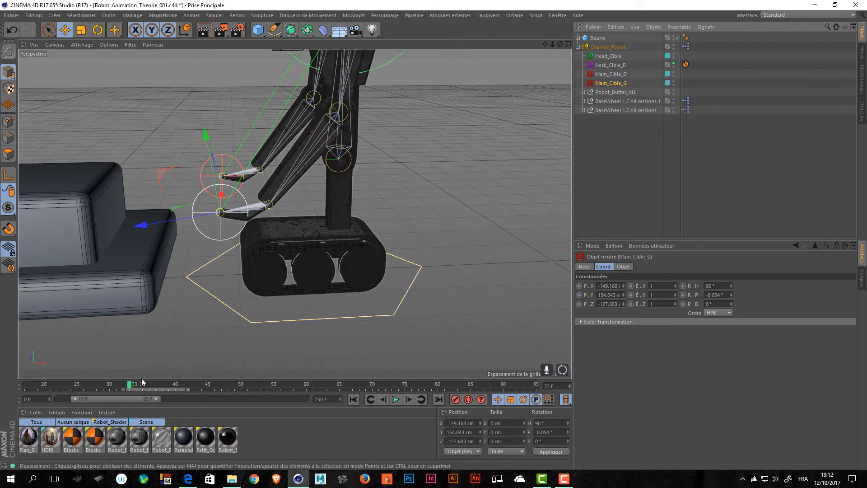
left_click(781, 14)
left_click(776, 25)
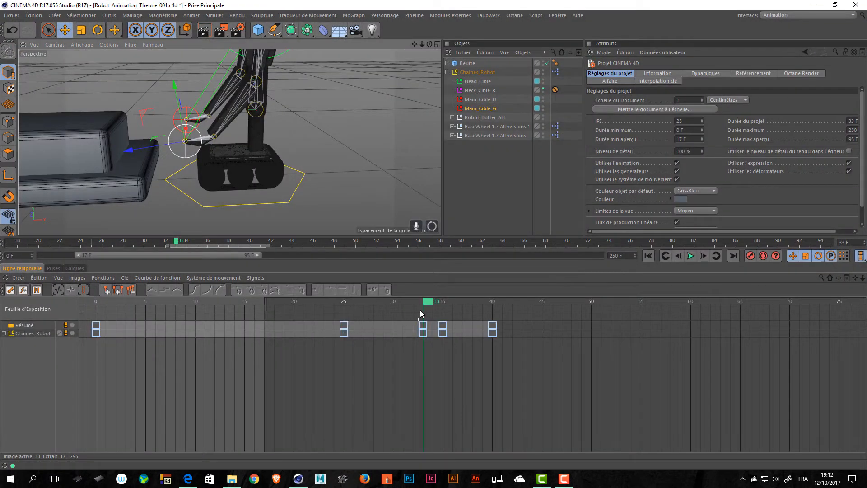
Step: Expand the Chaines_Robot tracks in the timeline and record X and Y position keyframes on Main_Cible_G at frame 33
left_click(4, 334)
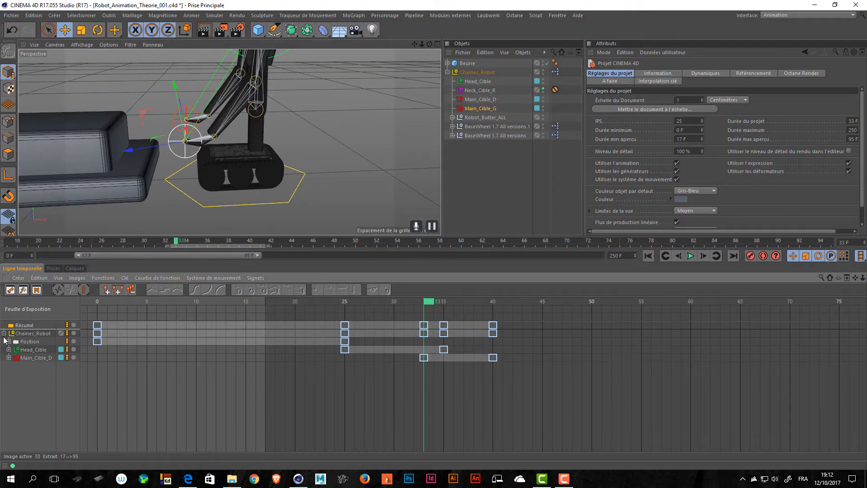
left_click(29, 359)
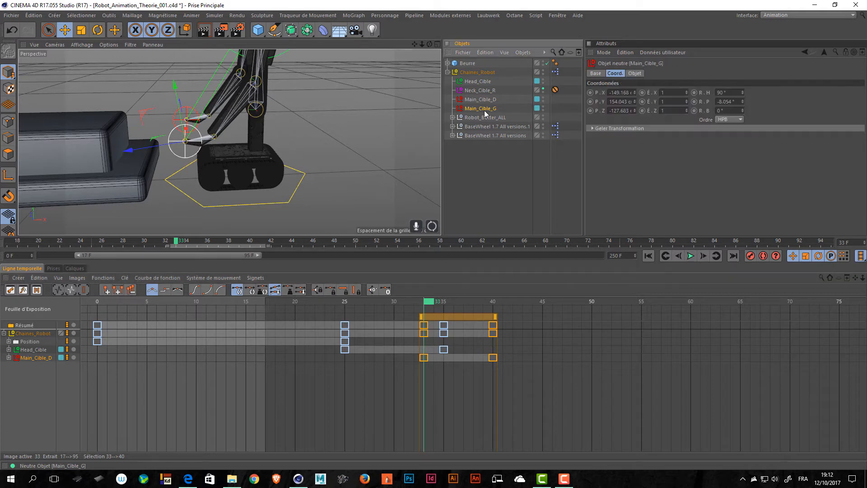
left_click(590, 93)
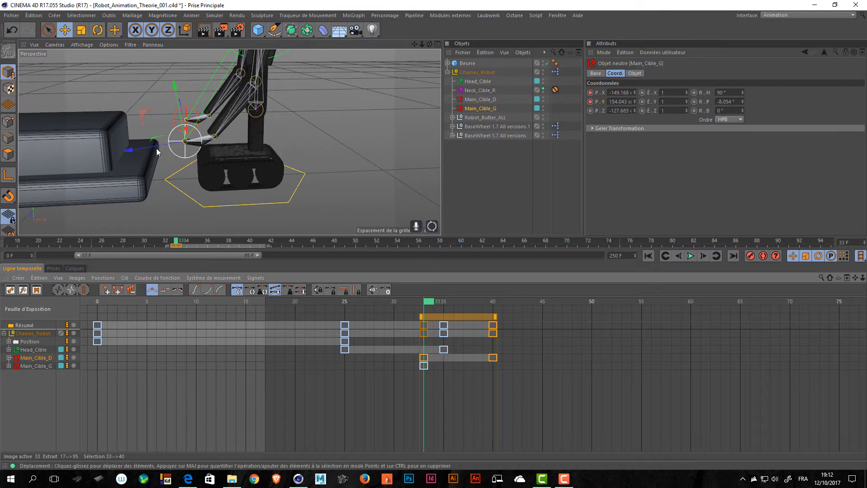
Step: At frame 40, lower Main_Cible_G toward the plate to about X -256 cm, Y 34 cm, and record X and Y position keyframes
left_click_drag(432, 307, 496, 311)
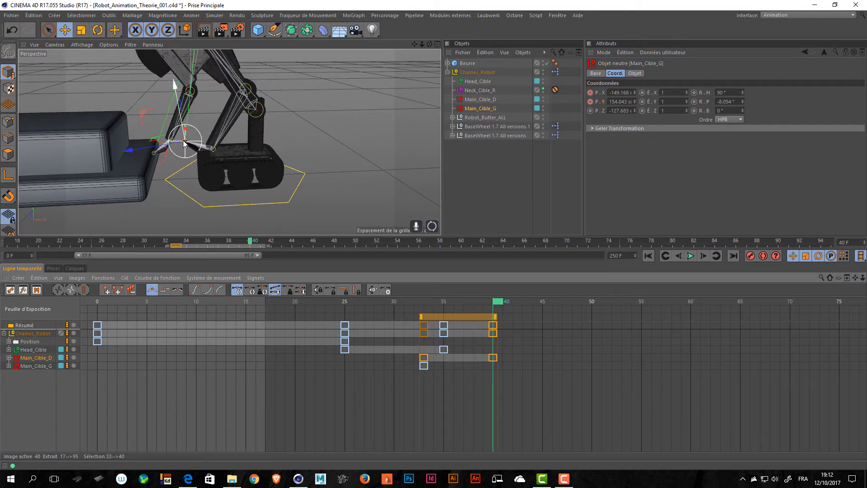
left_click_drag(143, 113, 100, 162)
left_click(590, 93, "ctrl")
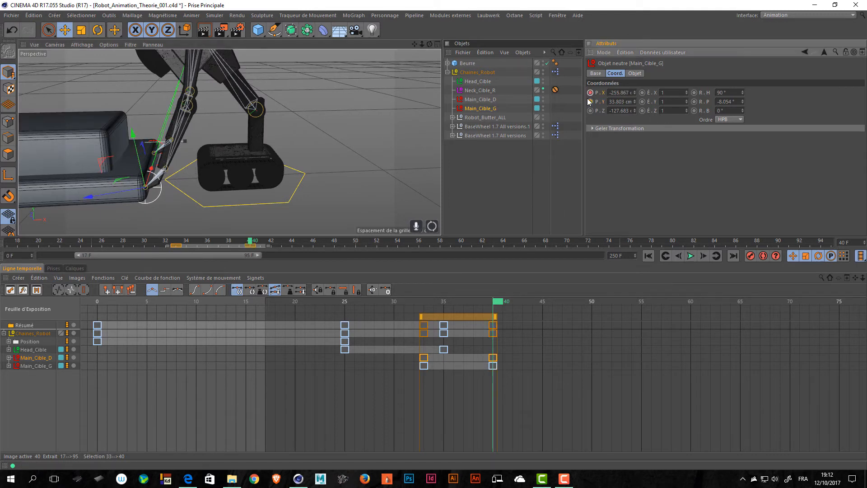
Step: Inspect the track properties of Main_Cible_D and Main_Cible_G and the properties of the Head_Cible key at frame 35
left_click(27, 365, "shift")
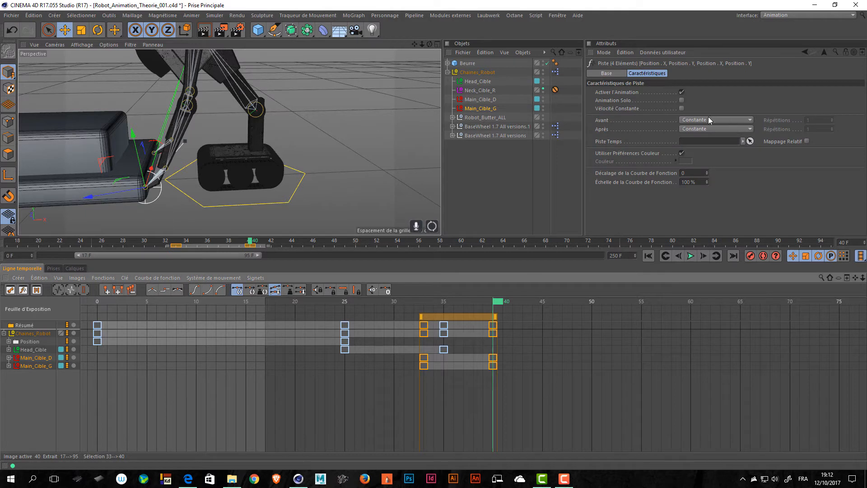
left_click(698, 127)
left_click(694, 125)
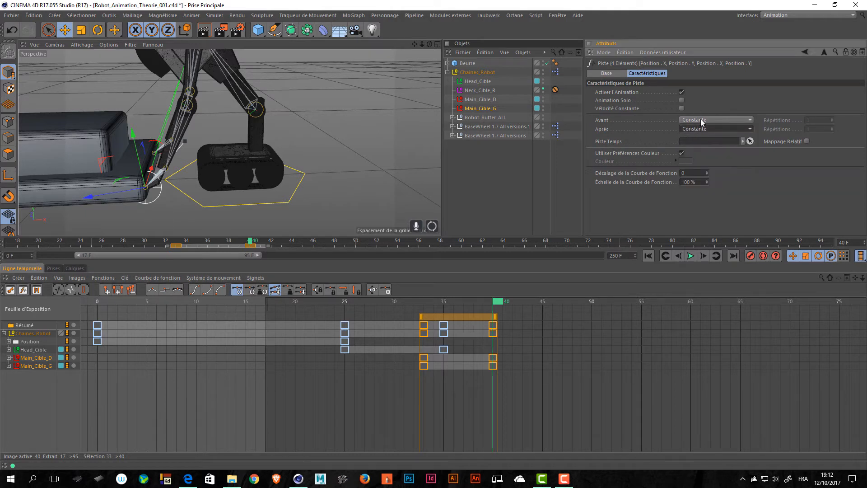
left_click(614, 73)
left_click(630, 73)
left_click(712, 120)
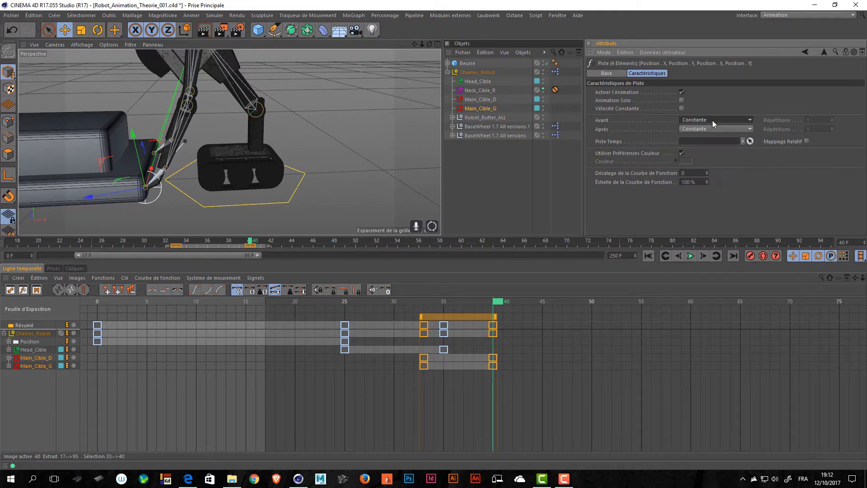
left_click(703, 130)
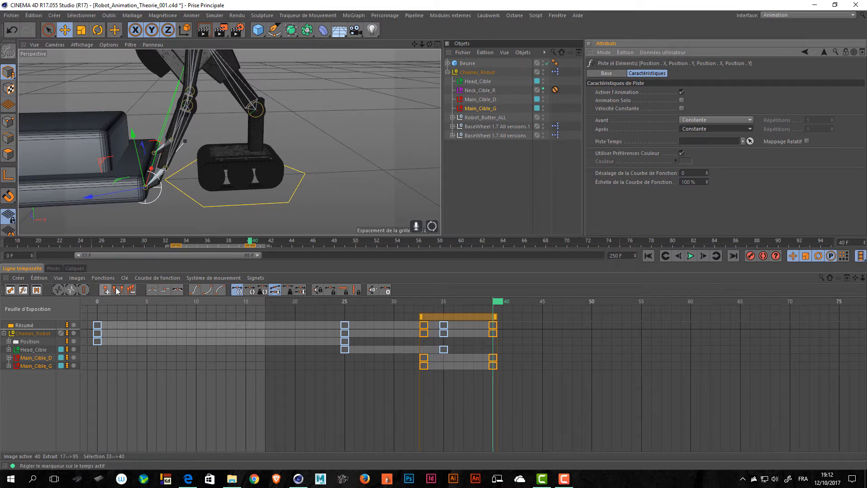
right_click(444, 349)
left_click(474, 348)
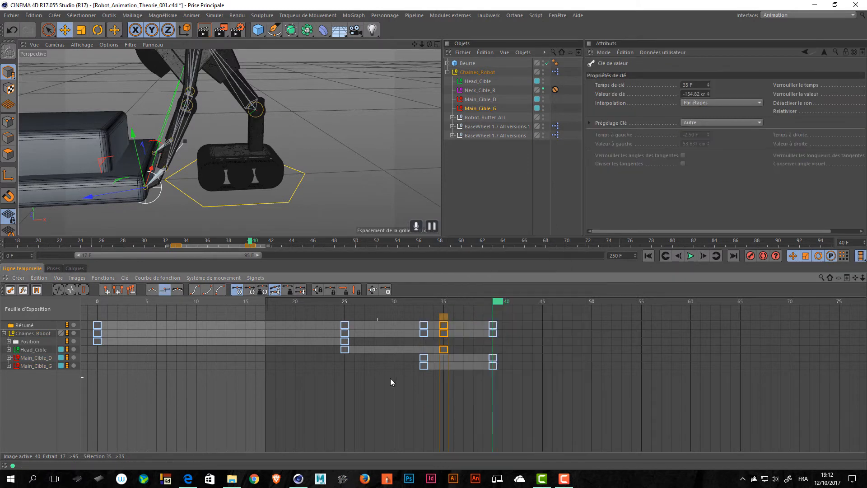
Step: Set the interpolation of both hand targets' keyframes at frames 33 and 40 to Par étapes
left_click(43, 366)
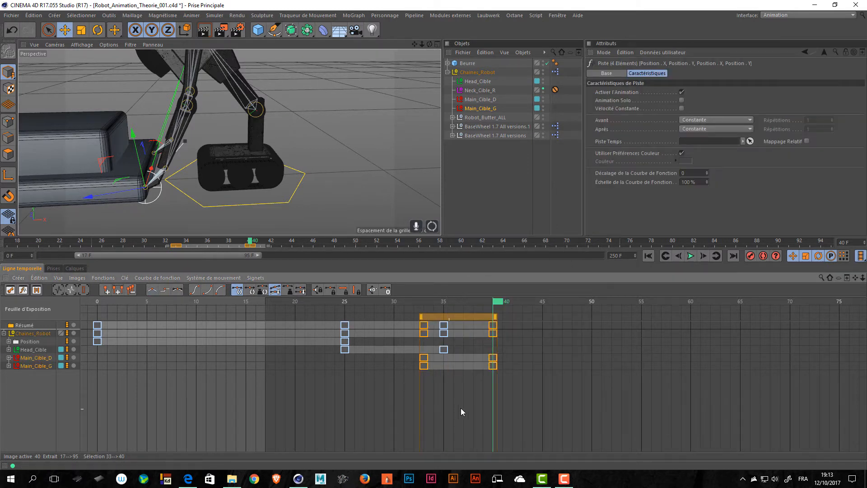
right_click(457, 390)
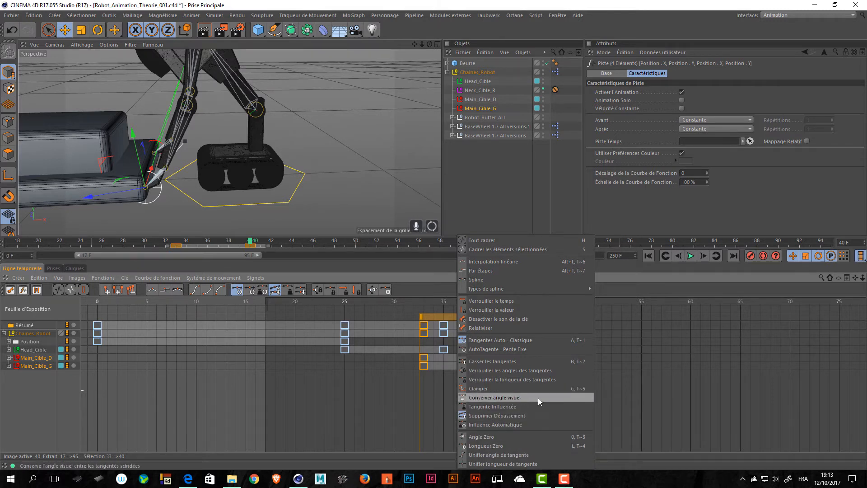
mouse_move(536, 284)
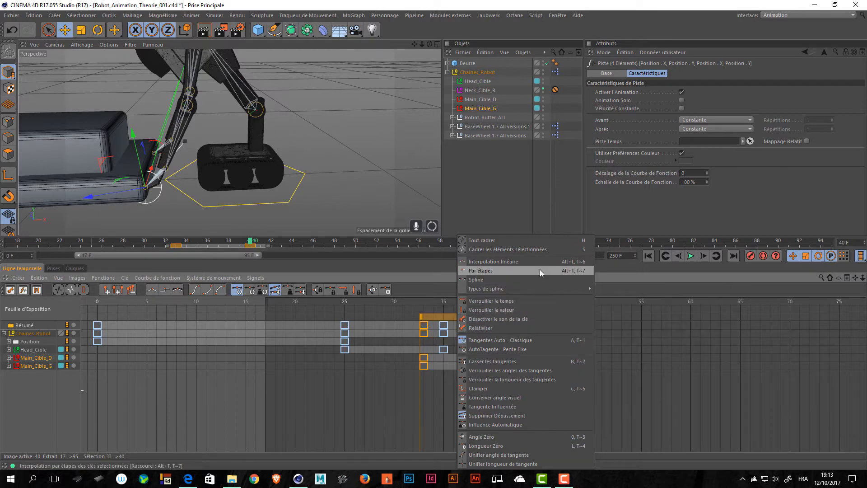
left_click(540, 269)
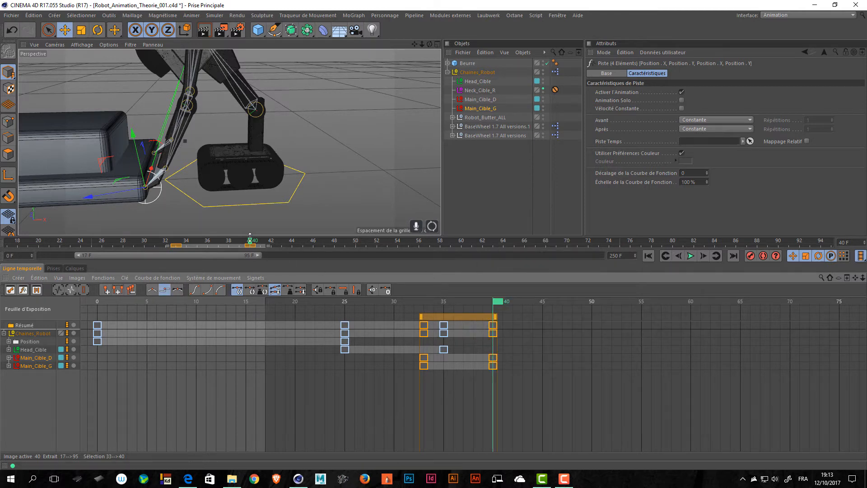
Step: Play the animation from frame 17 to check the robot's approach and hand movement toward the butter
left_click_drag(252, 238, 303, 242)
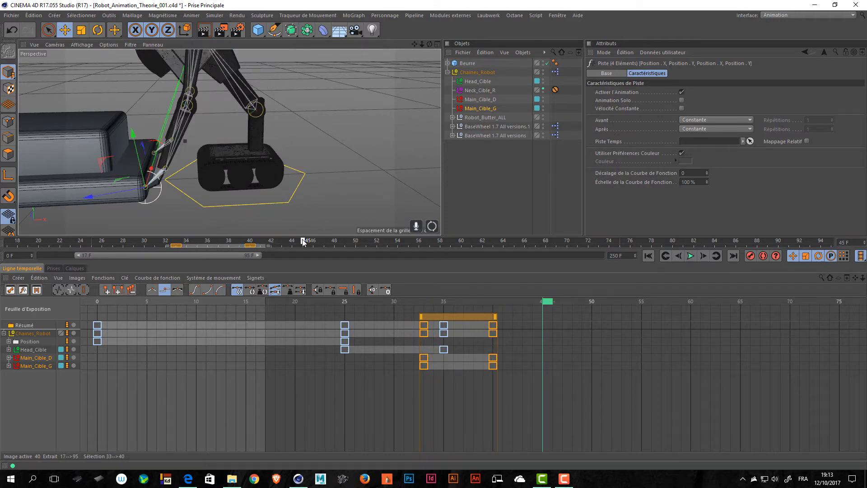
scroll(296, 200, "down", 10)
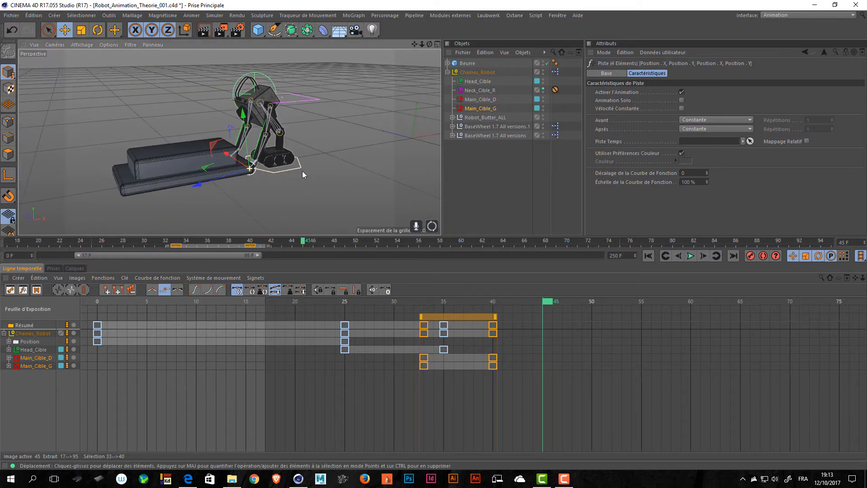
left_click_drag(302, 243, 1, 258)
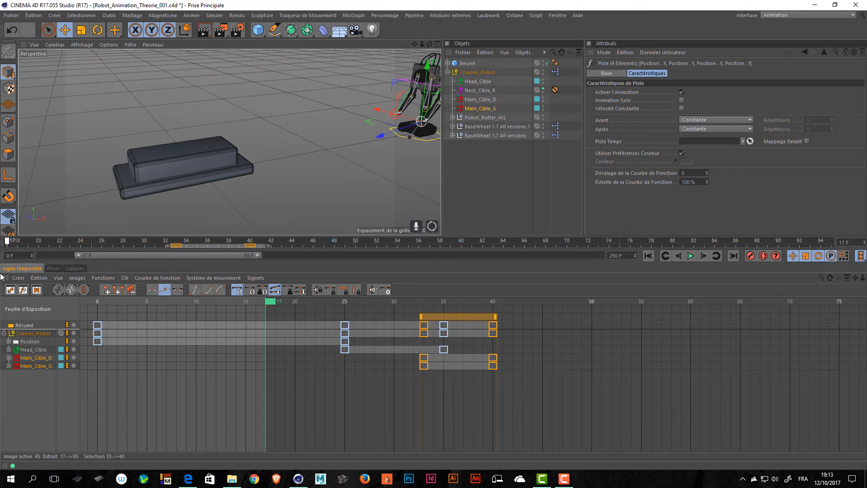
left_click(690, 255)
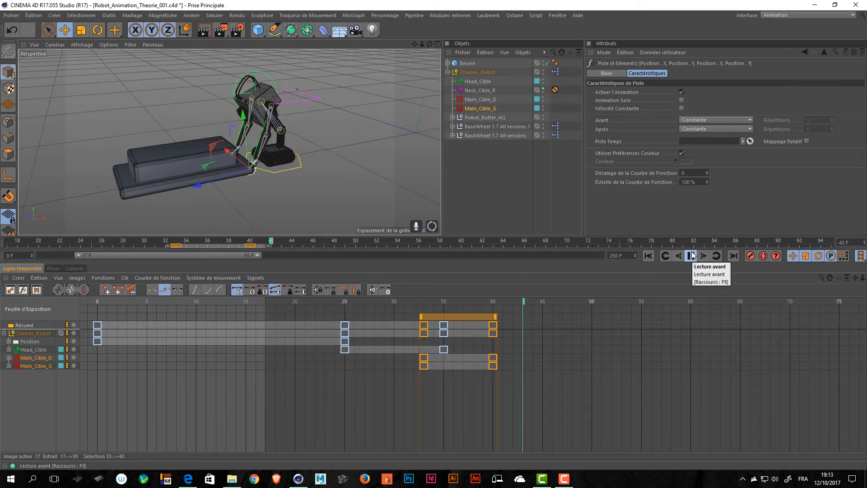
left_click_drag(354, 160, 305, 157, "alt")
Step: At frame 70, move Chaines_Robot away from the butter to about X 37 cm and record an X position keyframe
left_click(304, 183)
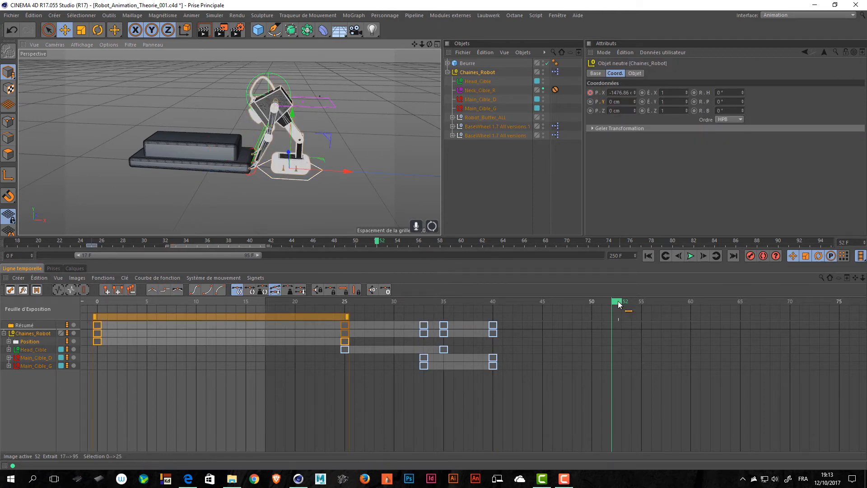
left_click_drag(618, 301, 794, 306)
left_click_drag(340, 177, 438, 210, "alt")
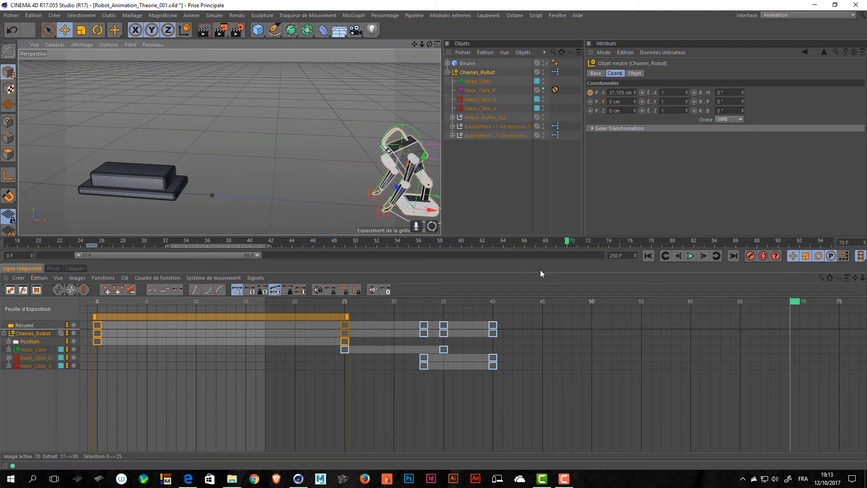
left_click(590, 93)
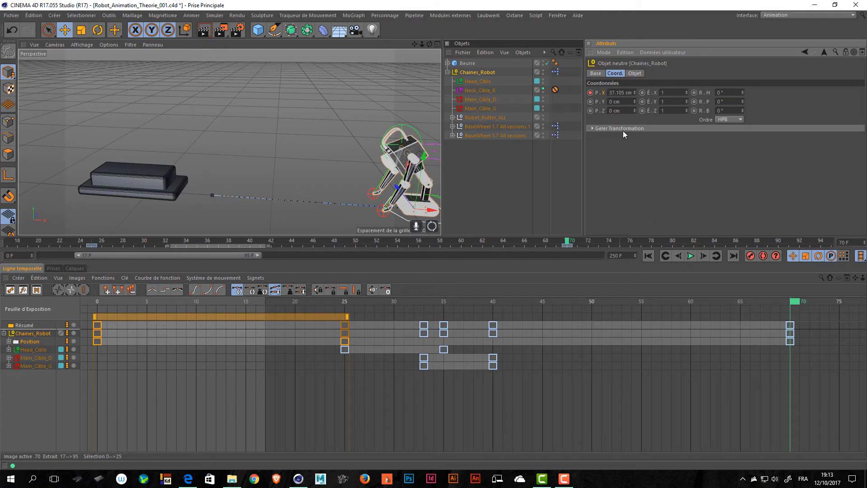
Step: Set the interpolation of the Chaines_Robot position key at frame 70 to Par étapes
left_click(568, 246)
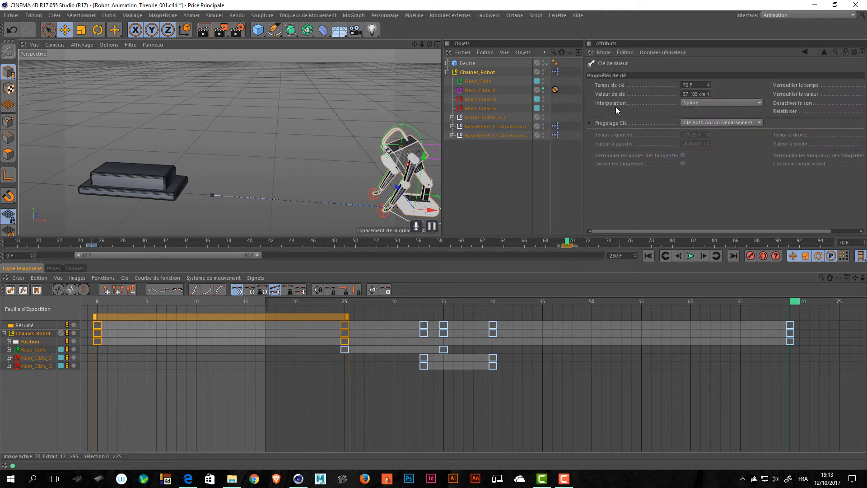
left_click(697, 104)
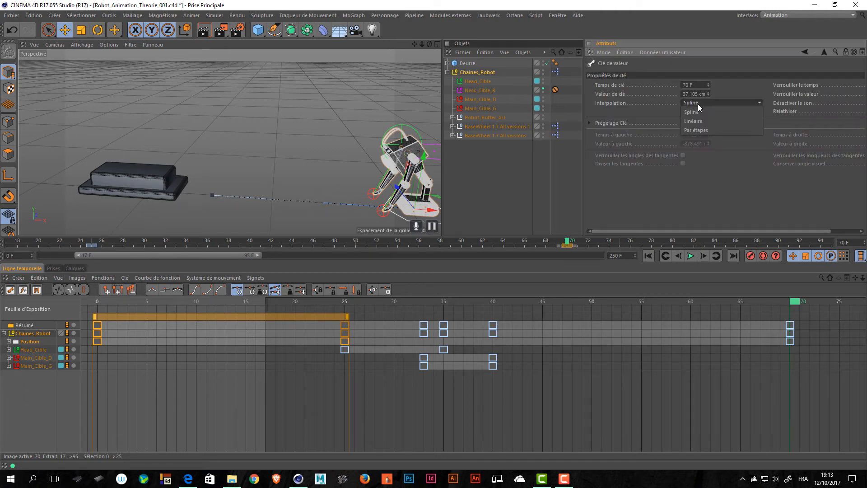
left_click(698, 130)
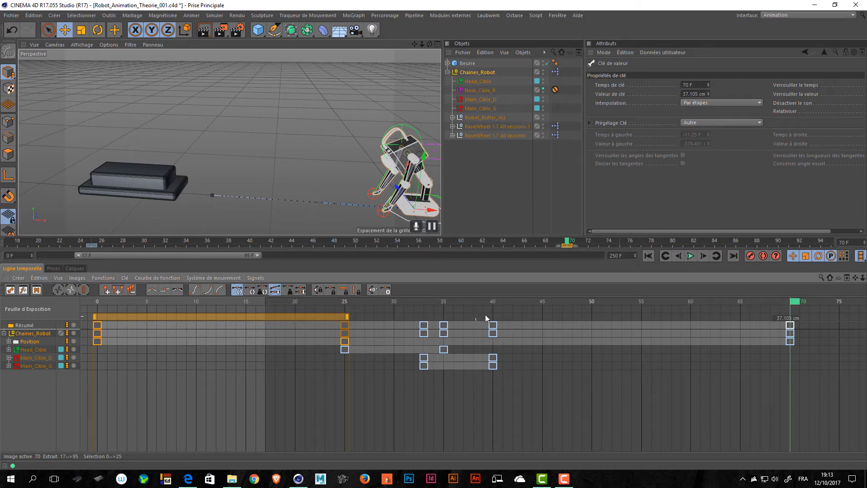
Step: Set the interpolation of the Chaines_Robot Position X key at frame 25 to Par étapes, and save the project
left_click_drag(785, 301, 357, 308)
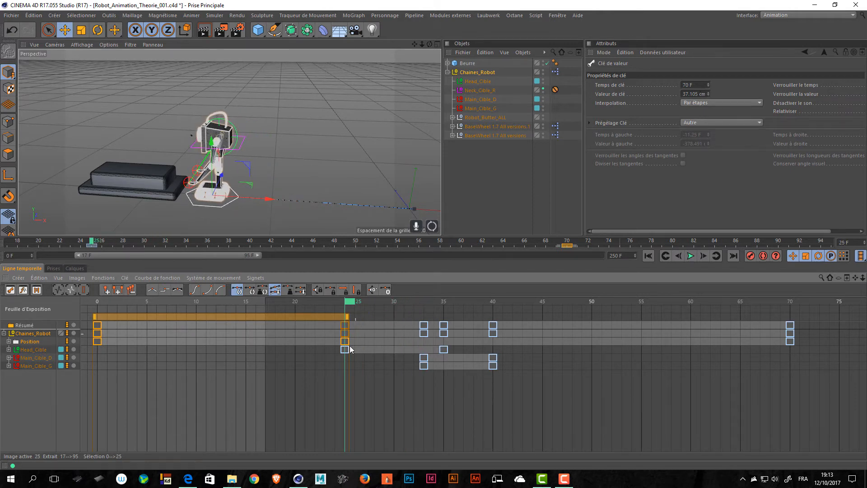
left_click(26, 334)
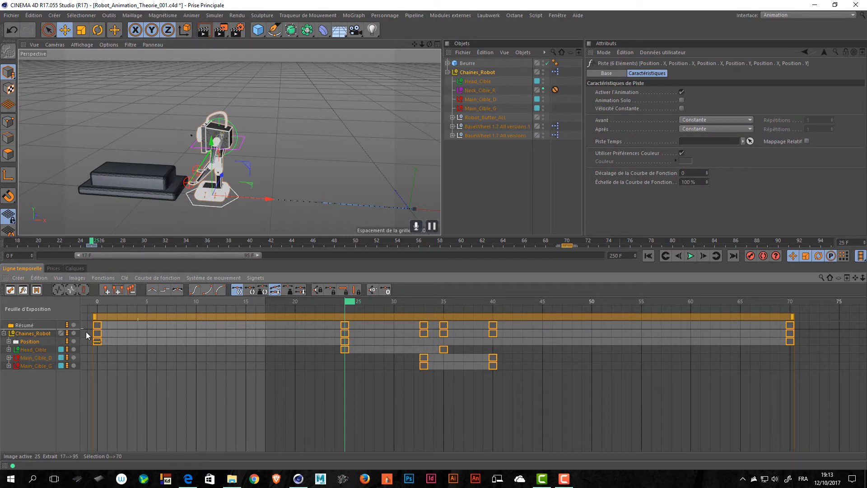
left_click(9, 341)
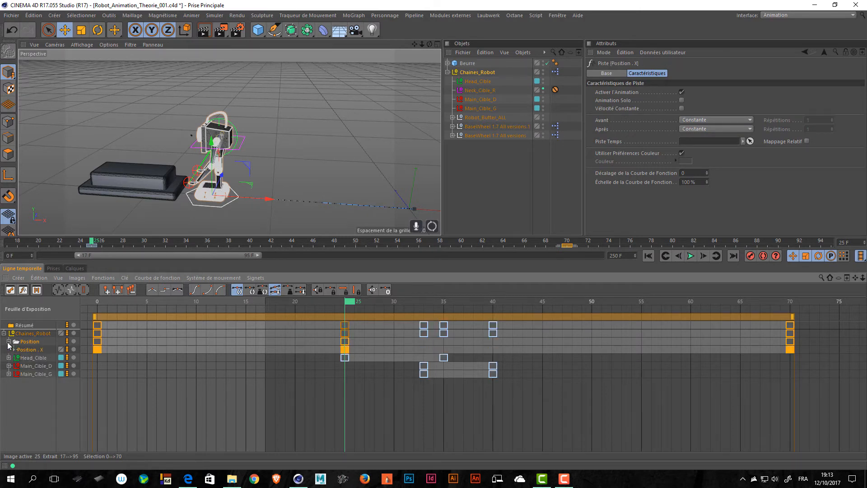
left_click(344, 349)
left_click(690, 103)
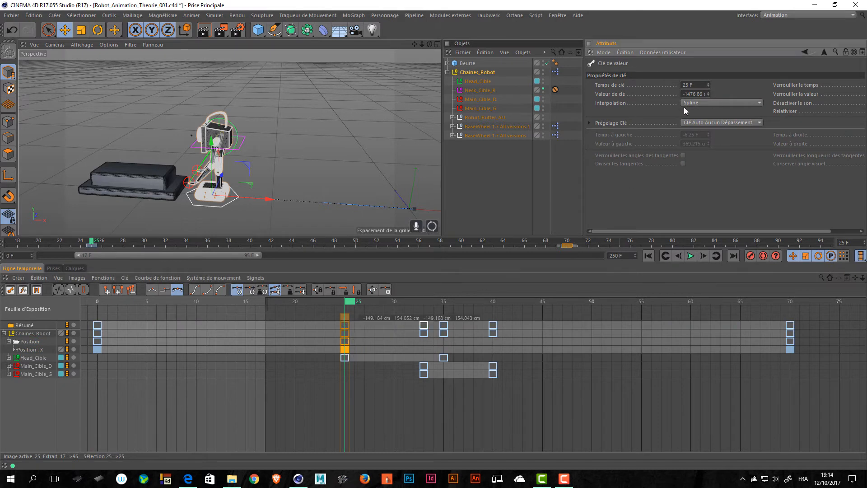
left_click(689, 131)
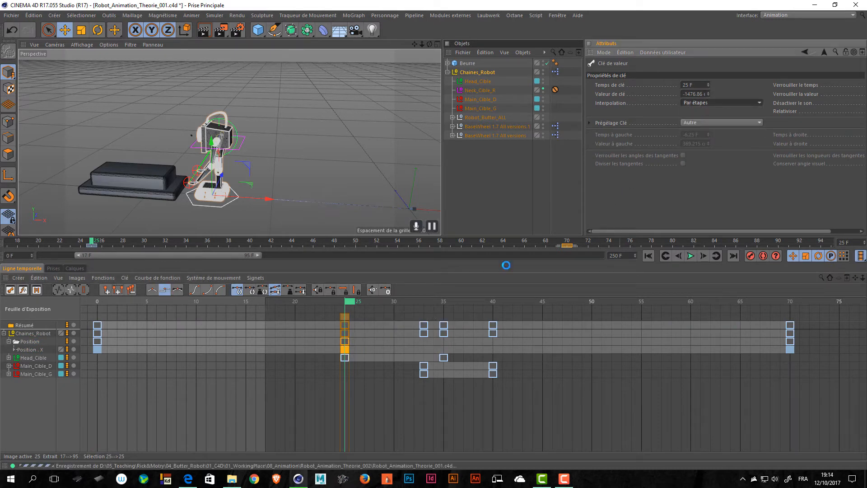
Step: Scrub the animation forward to frame 70 to check the robot's retreat, and select Chaines_Robot
left_click(388, 301)
left_click_drag(391, 304, 789, 313)
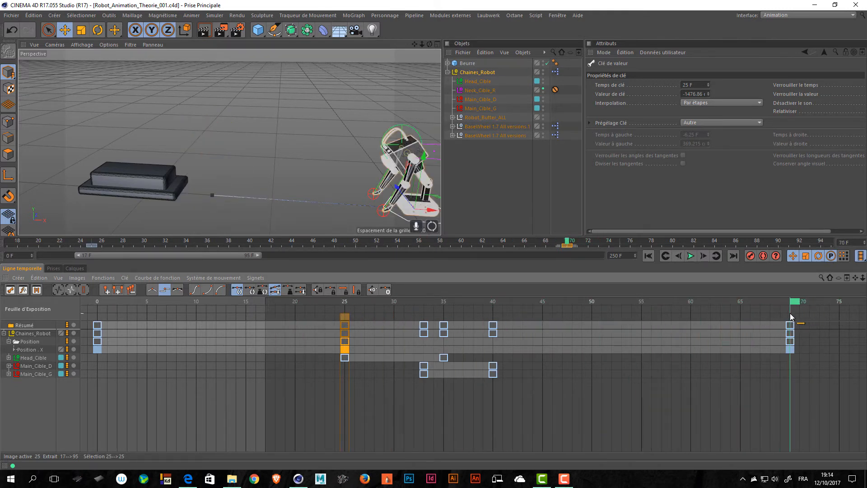
left_click(497, 170)
left_click(477, 72)
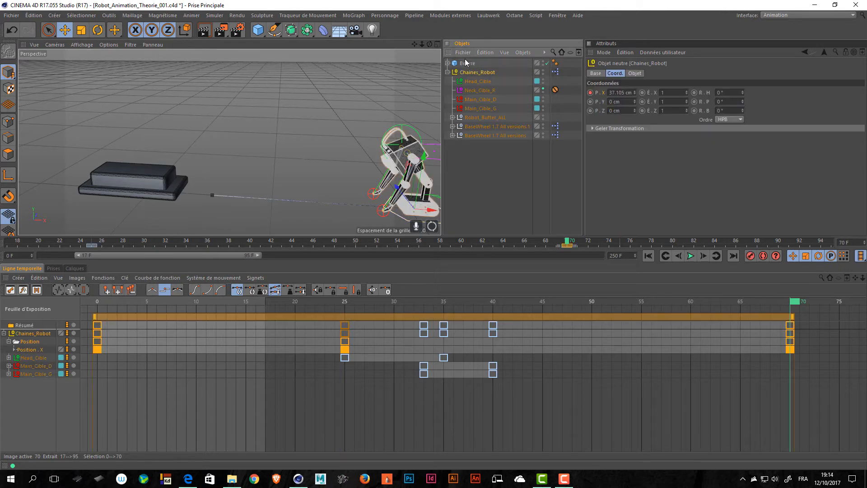
left_click(467, 64)
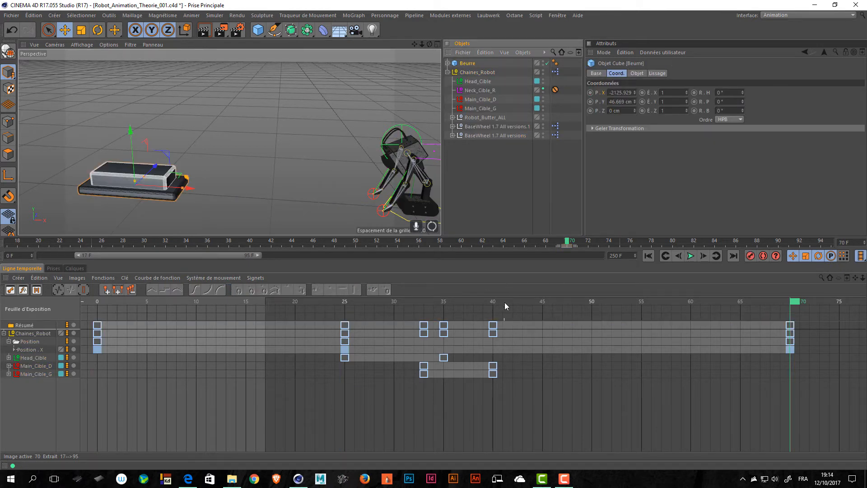
left_click_drag(571, 245, 237, 261)
left_click(48, 348)
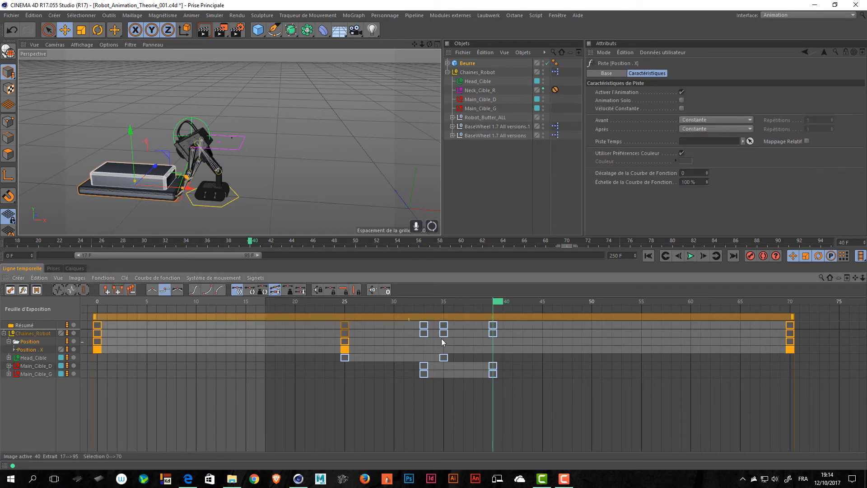
mouse_move(492, 313)
left_mouse_down()
mouse_move(542, 302)
mouse_move(303, 301)
mouse_move(575, 315)
mouse_move(449, 313)
mouse_move(504, 316)
left_mouse_up()
left_click(467, 73)
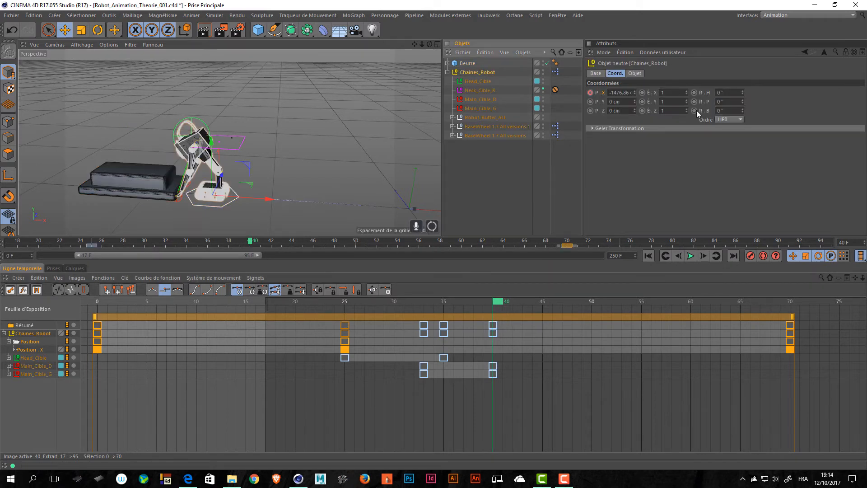
left_click(590, 93)
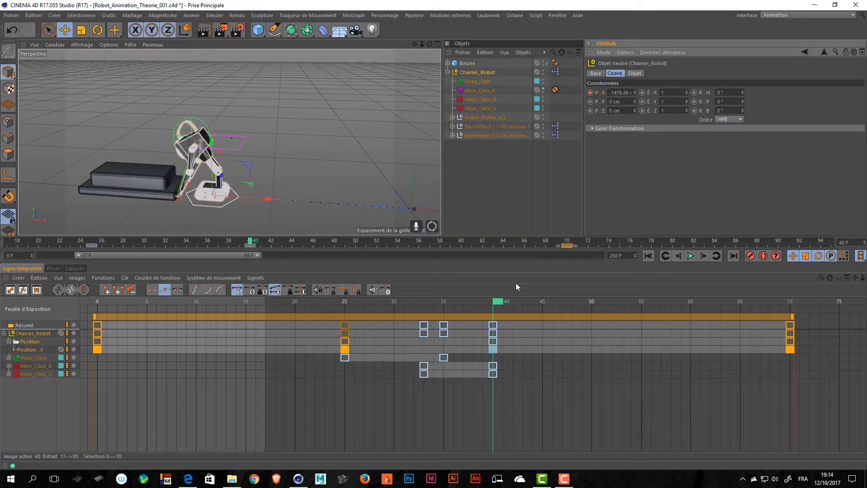
left_click(490, 350)
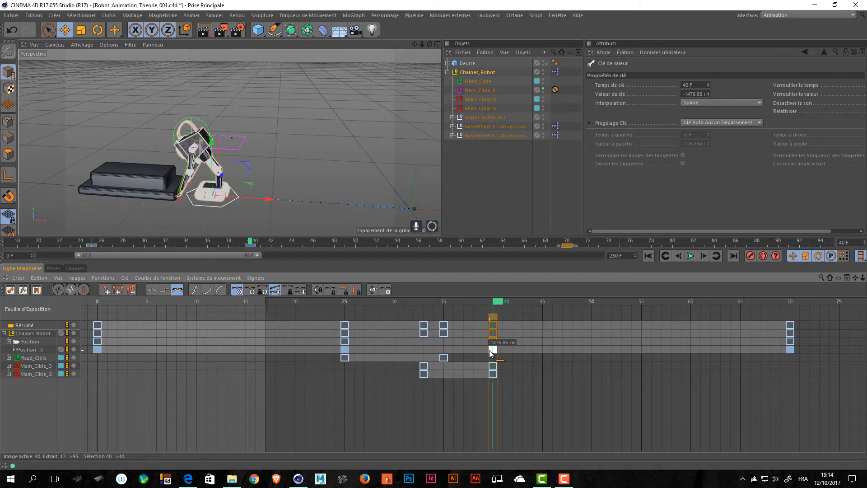
key("ctrl+z")
Step: Record an X position keyframe for Chaines_Robot at frame 40 with the same -1476.86 cm value as at frame 25
left_click_drag(443, 304, 347, 306)
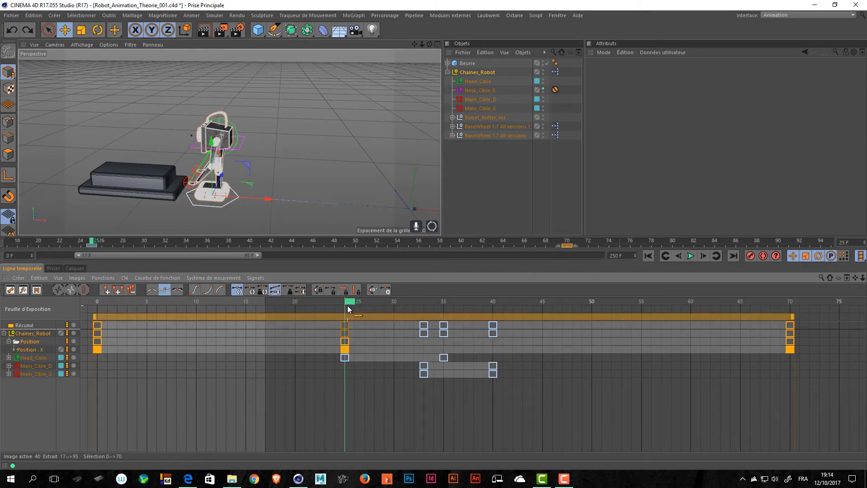
left_click(478, 72)
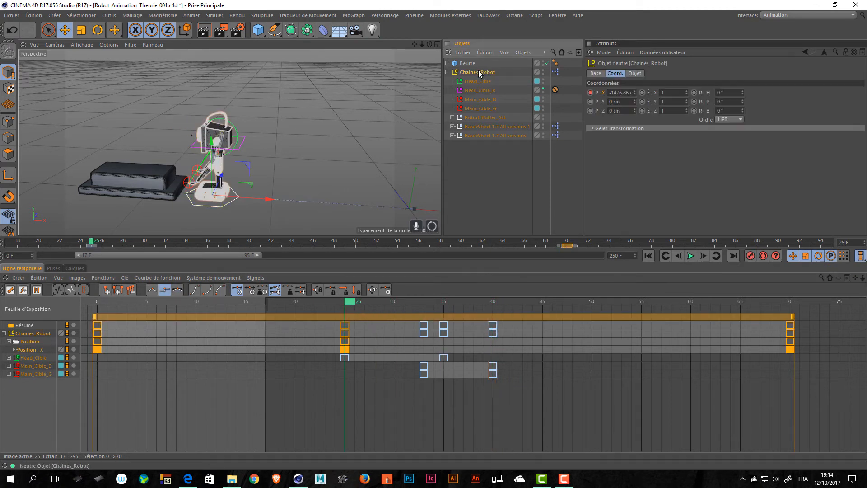
left_click(613, 93)
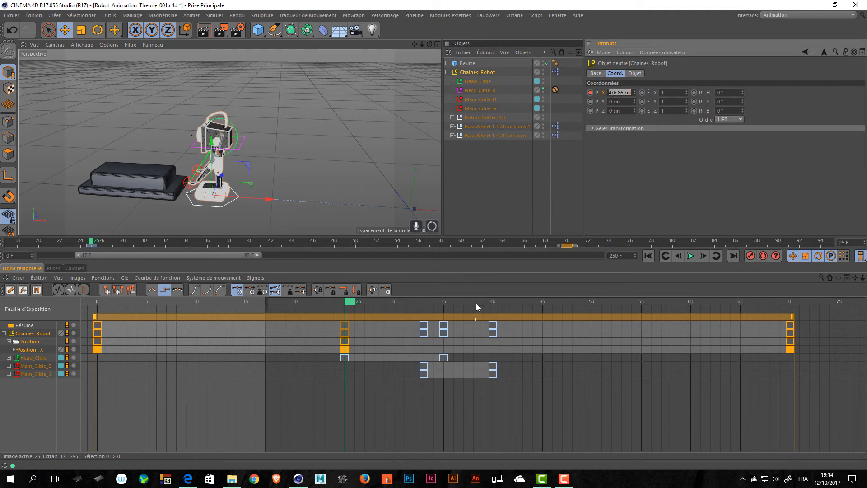
left_click_drag(475, 306, 494, 302)
left_click(618, 93)
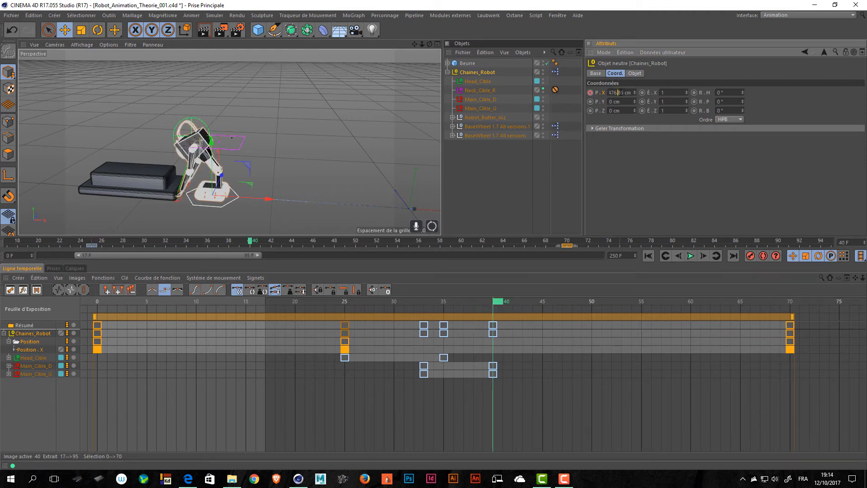
left_click(590, 92)
Step: Set the interpolation of the Chaines_Robot Position X key at frame 40 to Linéaire
left_click(493, 349)
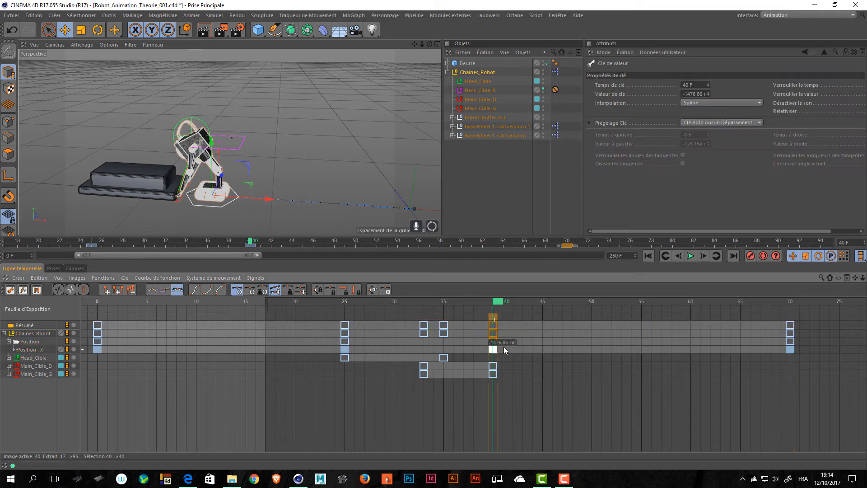
left_click(702, 103)
left_click(703, 121)
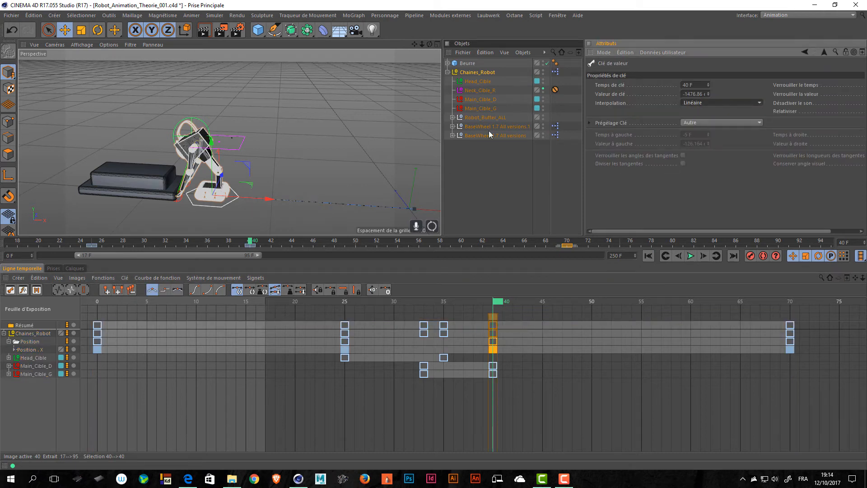
Step: Keyframe Beurre's X position at frame 40, and again at frame 70 with the butter moved beside the robot to about X -613 cm
left_click(469, 63)
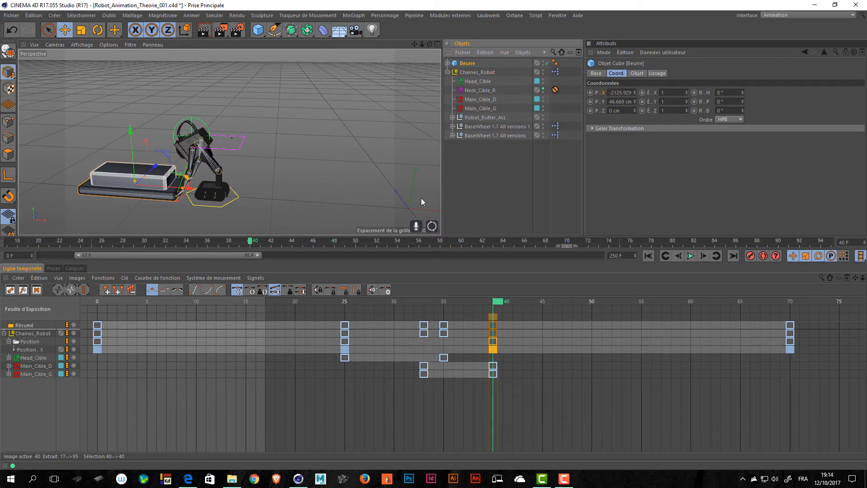
left_click(590, 93)
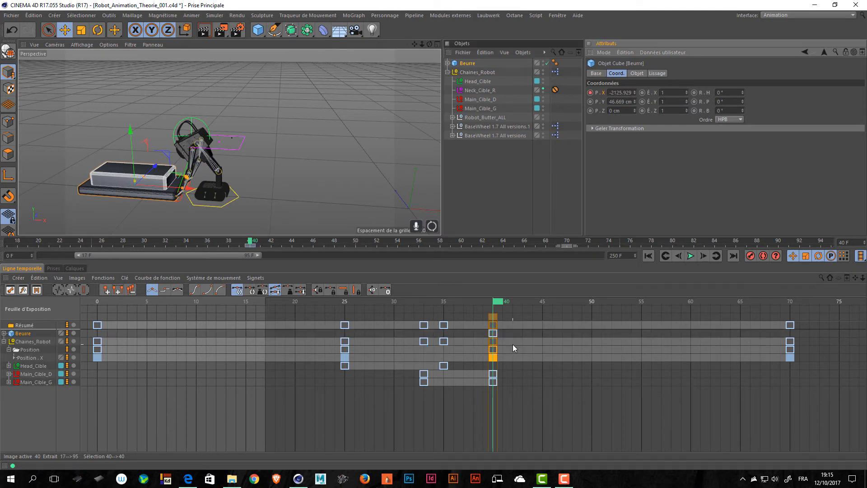
left_click_drag(496, 305, 790, 320)
left_click_drag(185, 183, 370, 225)
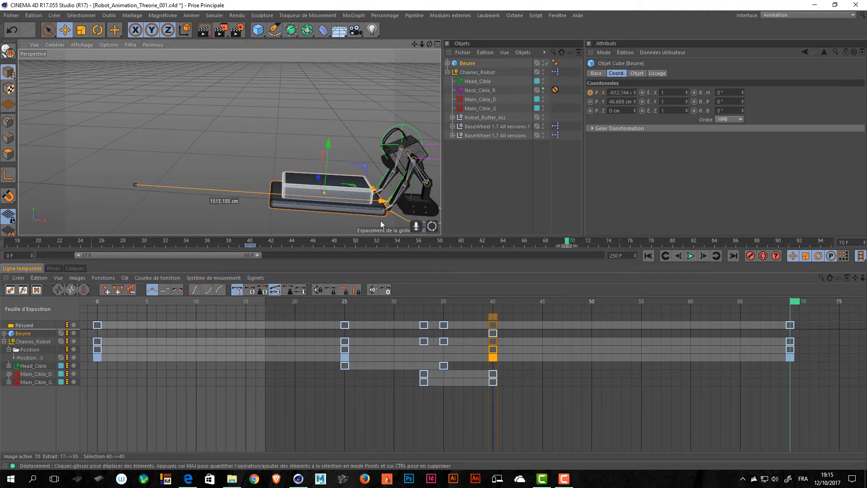
left_click(590, 92)
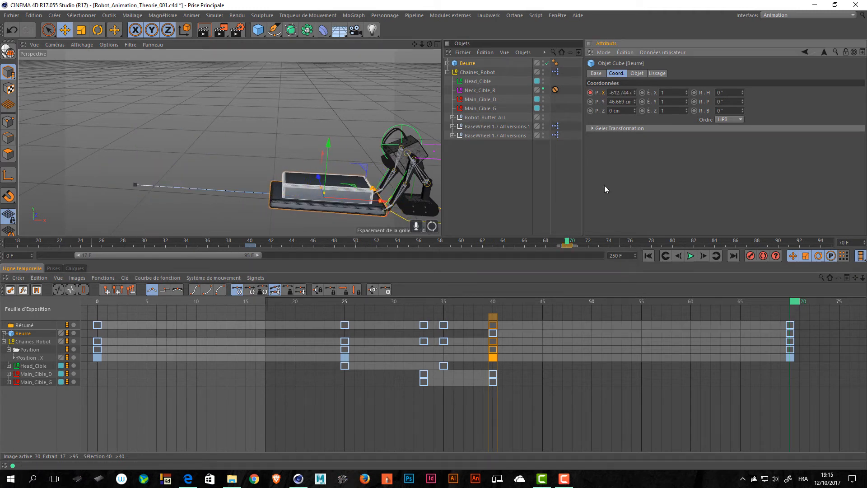
Step: Set the interpolation of both Beurre position keys, at frames 40 and 70, to Par étapes
left_click(16, 334)
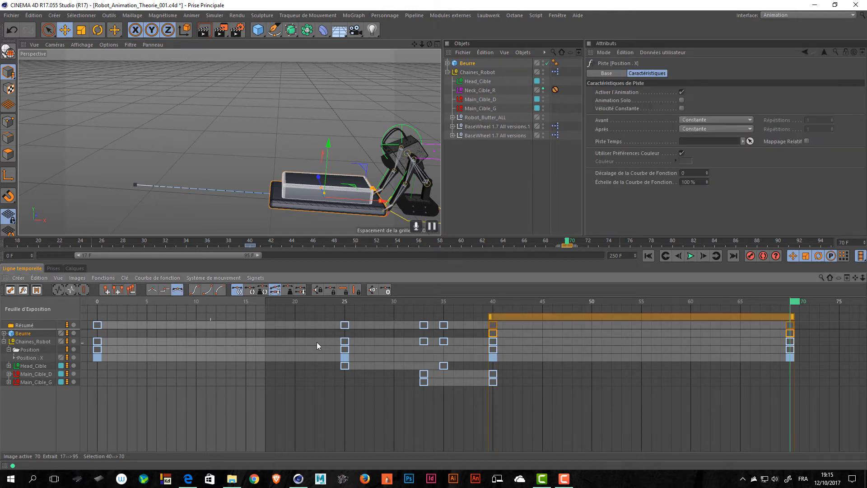
left_click(788, 334)
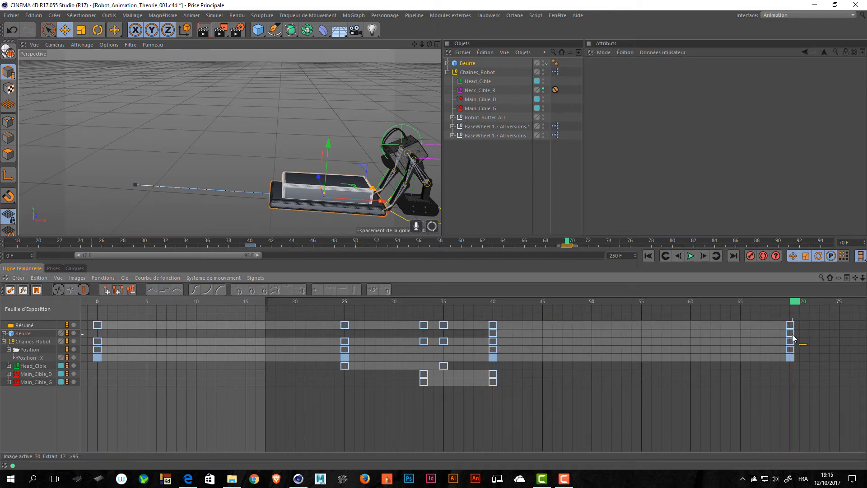
right_click(528, 333)
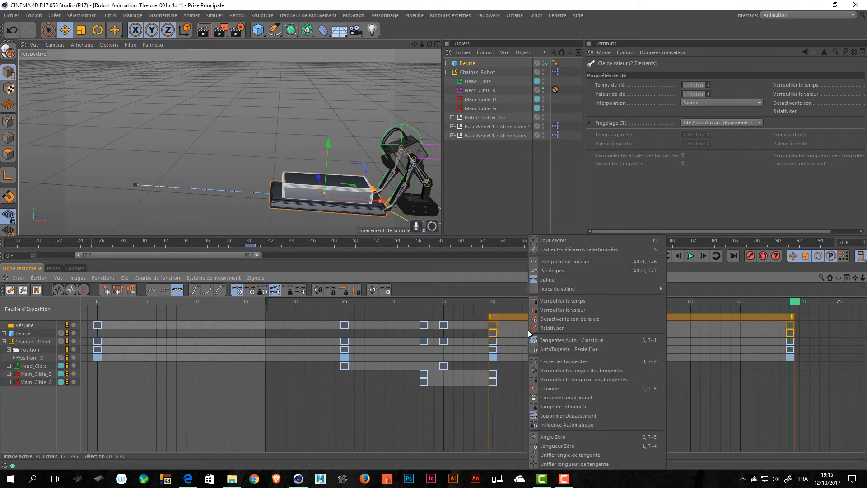
left_click(573, 272)
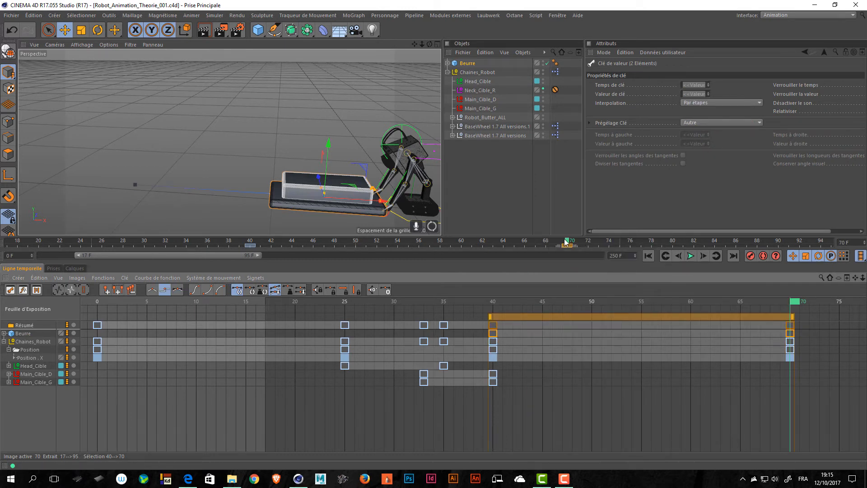
Step: Select Chaines_Robot and extend the end of the preview range to frame 250
mouse_move(565, 242)
left_mouse_down()
mouse_move(49, 242)
mouse_move(662, 242)
left_mouse_up()
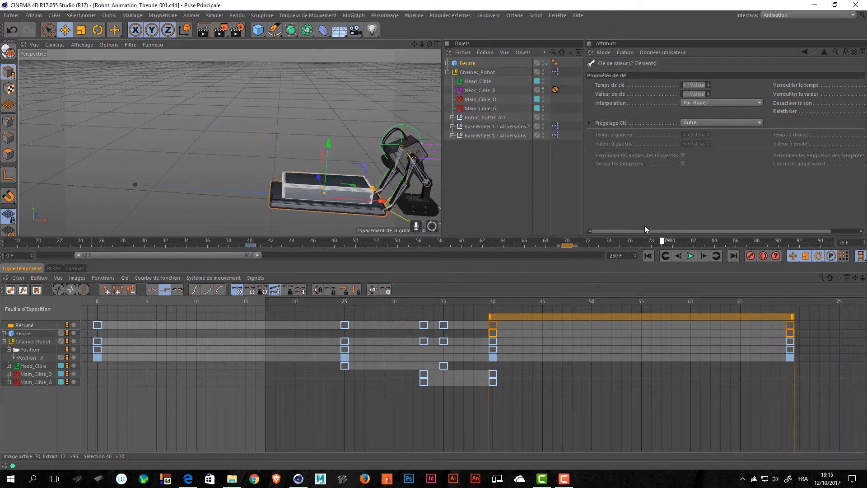
left_click(491, 71)
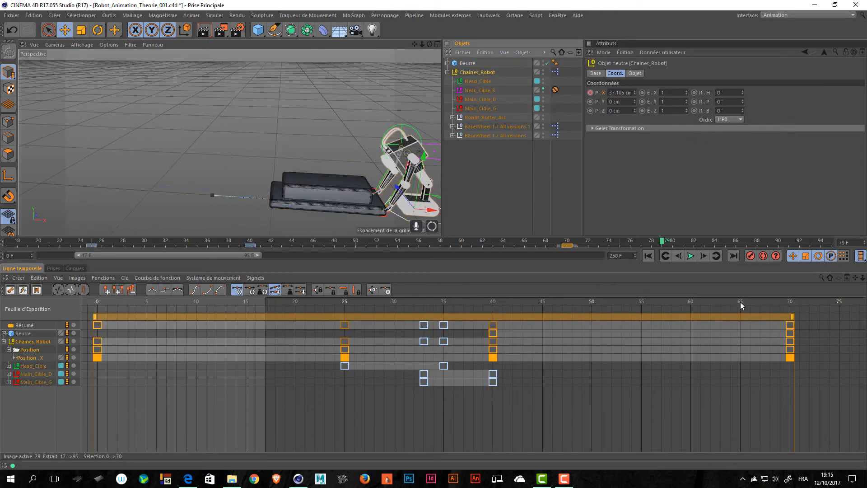
left_click(596, 74)
left_click(612, 73)
left_click(599, 73)
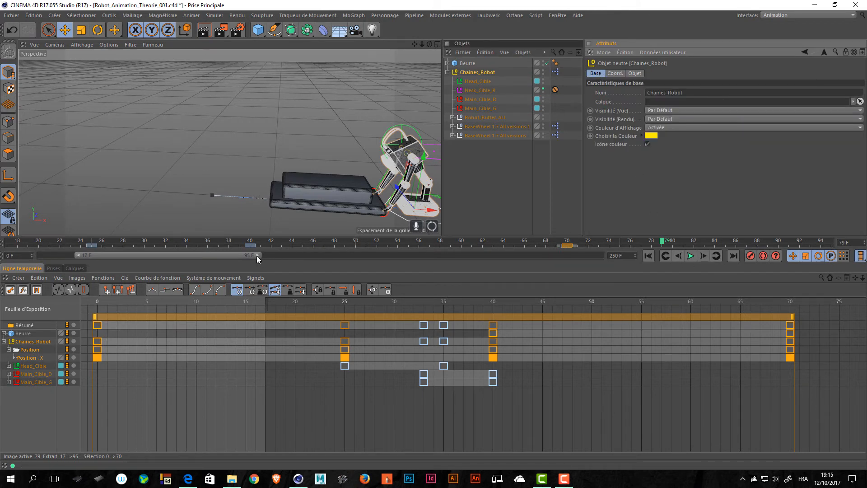
left_click_drag(257, 256, 652, 253)
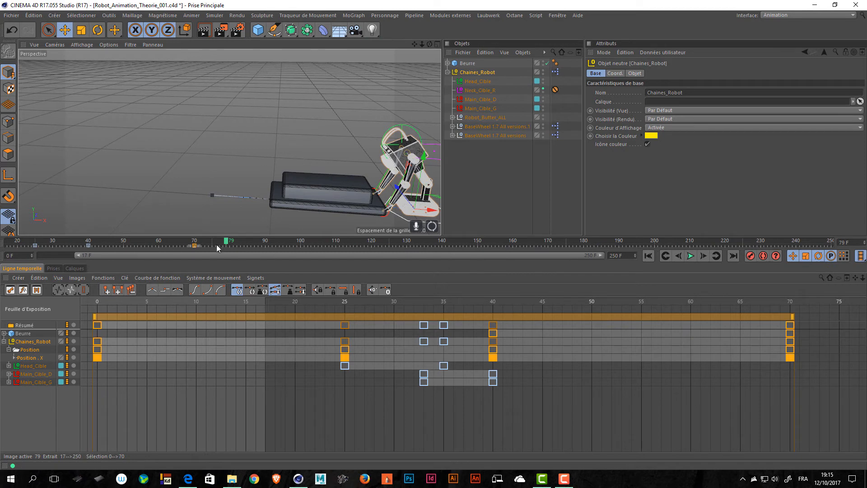
Step: Set the interpolation of the Chaines_Robot Position X keys at frames 25, 40 and 70 to Par étapes
left_click_drag(212, 244, 198, 244)
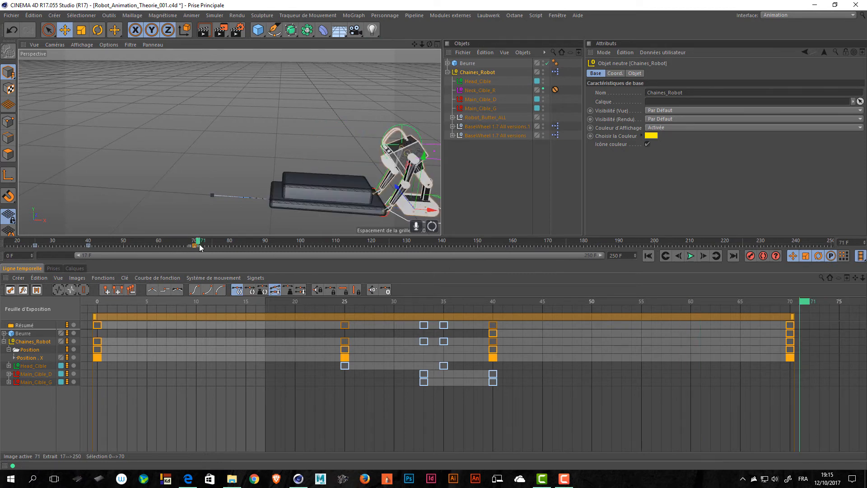
left_click_drag(106, 253, 3, 251)
key("ctrl+z")
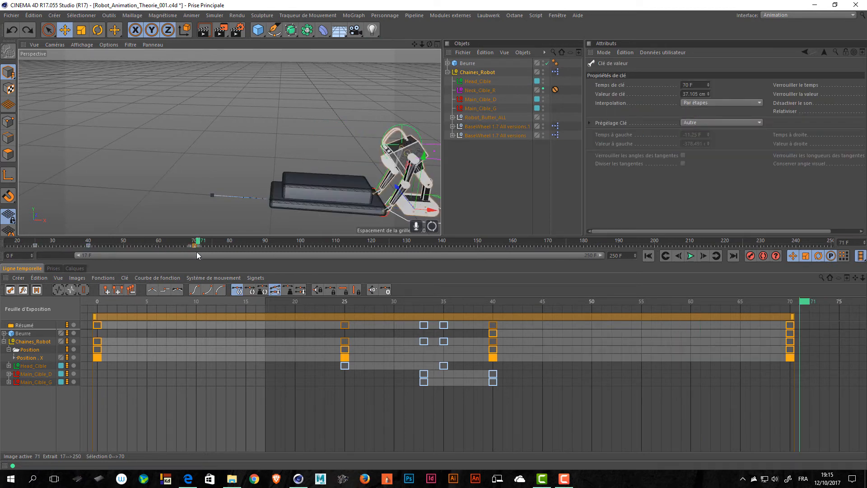
left_click_drag(220, 248, 70, 243)
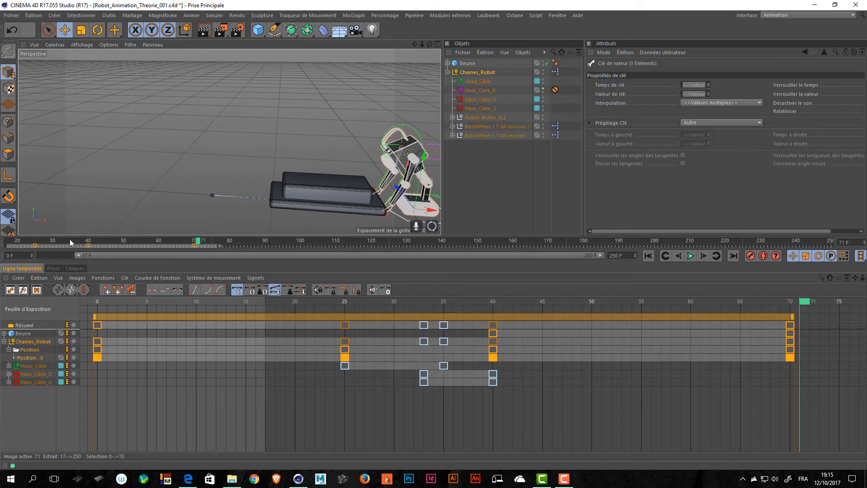
left_click(712, 103)
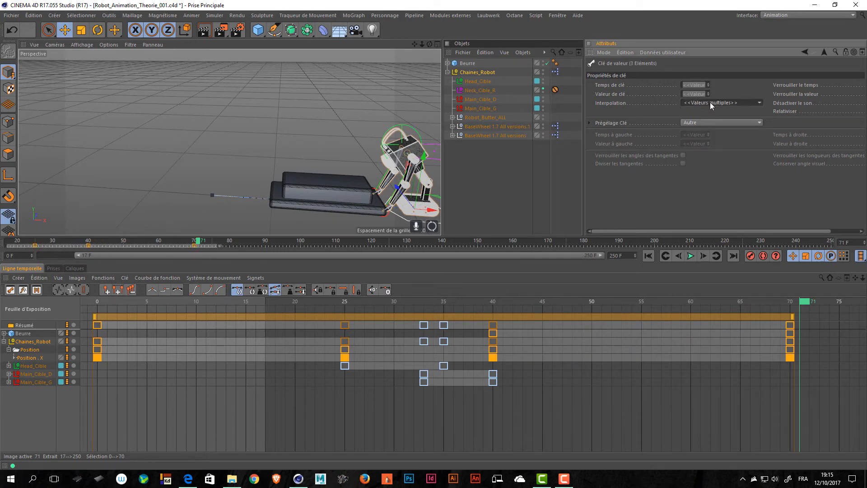
left_click(702, 142)
Step: Scrub the animation back to frame 45 and switch the interface layout to Standard
left_click_drag(197, 243, 106, 242)
left_click_drag(228, 207, 289, 183, "alt")
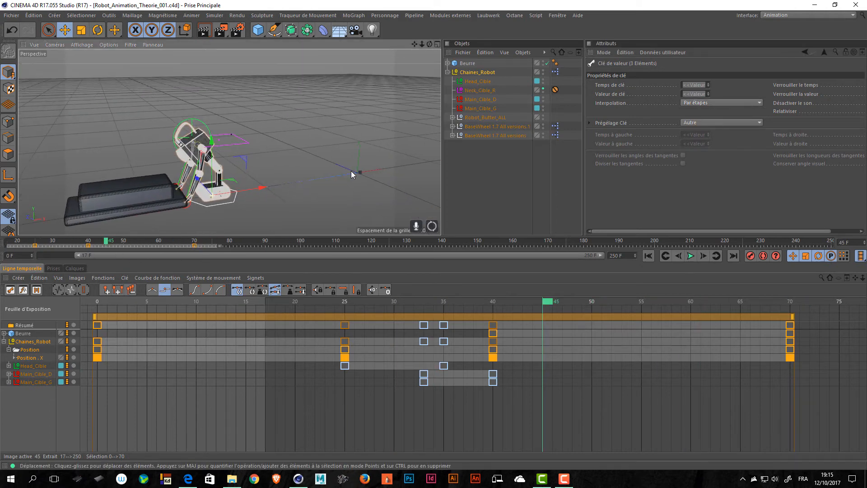
middle_click_drag(293, 181, 359, 156, "alt")
left_click_drag(359, 155, 412, 106, "alt")
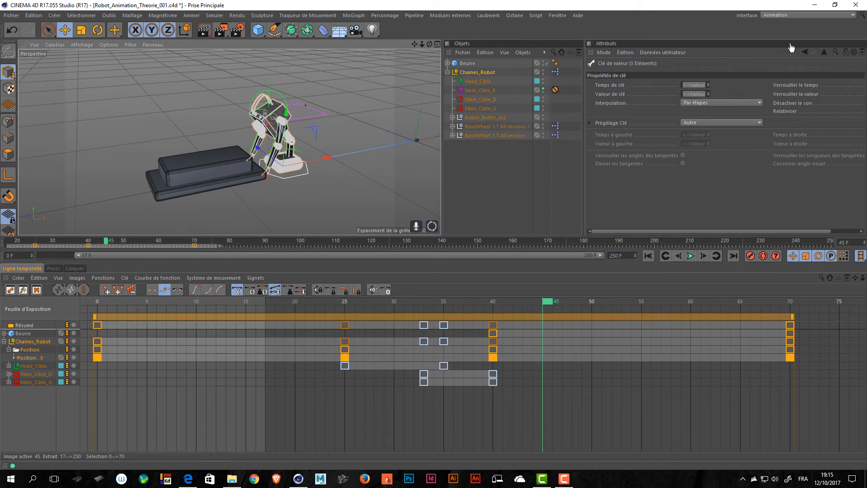
left_click(802, 15)
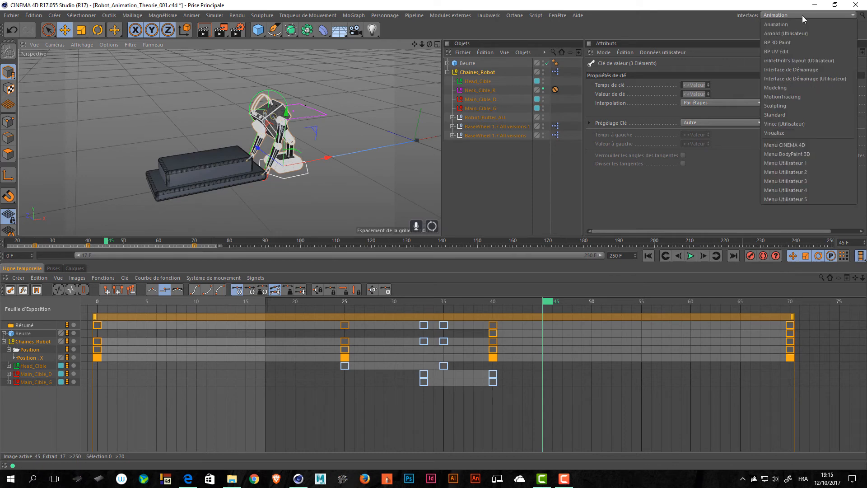
left_click(779, 115)
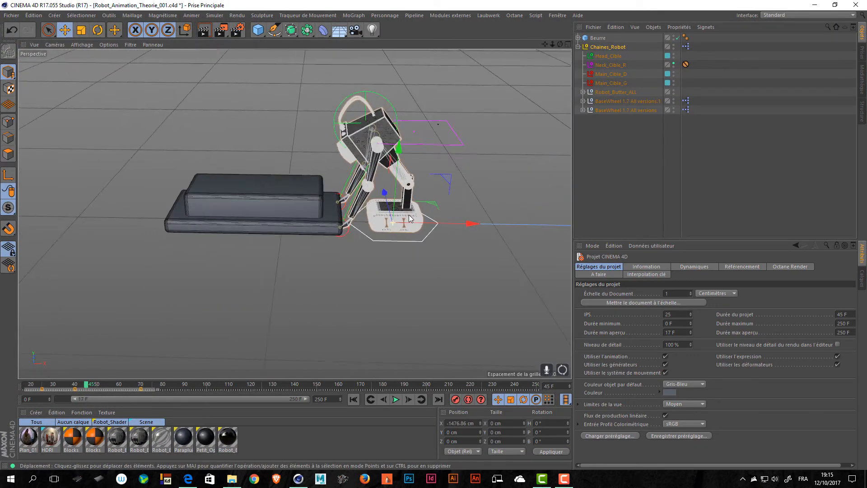
Step: Play the animation, rewind it and replay it to check the robot and butter moving together
mouse_move(409, 218)
left_mouse_down("alt")
mouse_move(461, 209)
mouse_move(418, 229)
left_mouse_up("alt")
left_click(395, 399)
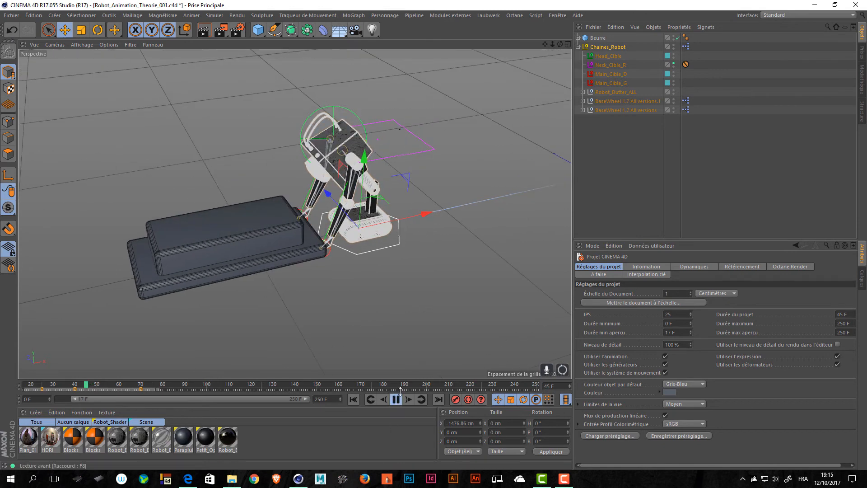
middle_click_drag(434, 285, 347, 267, "alt")
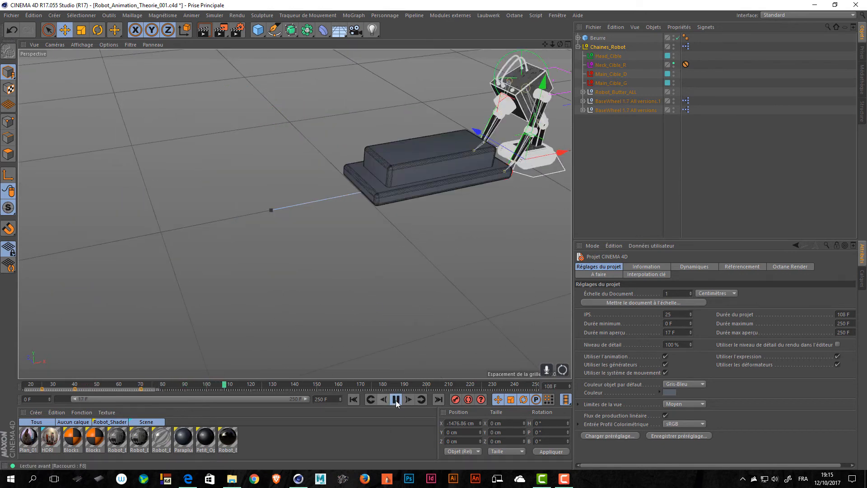
left_click(395, 399)
left_click(349, 399)
left_click(396, 399)
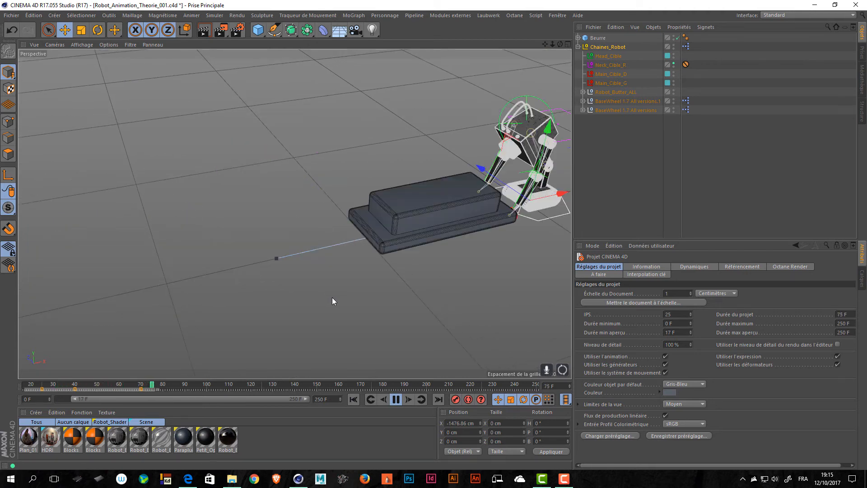
left_click(395, 400)
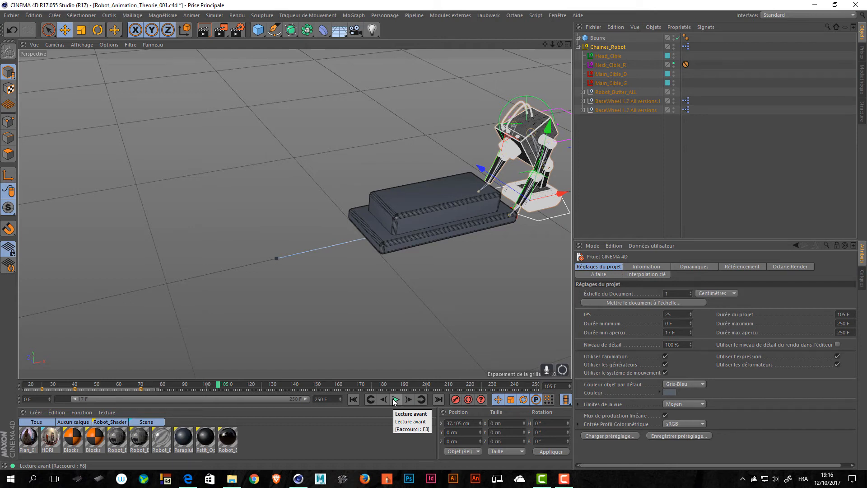
Step: Replay the stepped animation from its start, rewind it to frame 17 and save the project
left_click_drag(441, 306, 415, 304, "alt")
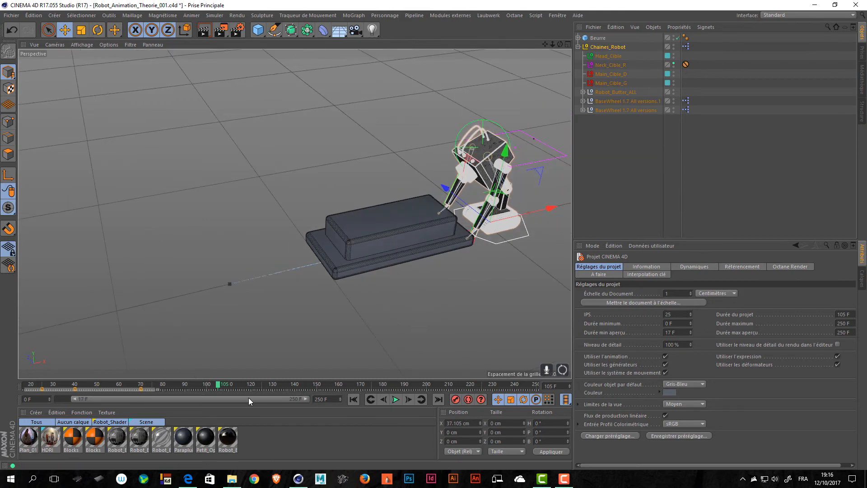
left_click_drag(208, 387, 25, 389)
left_click(396, 399)
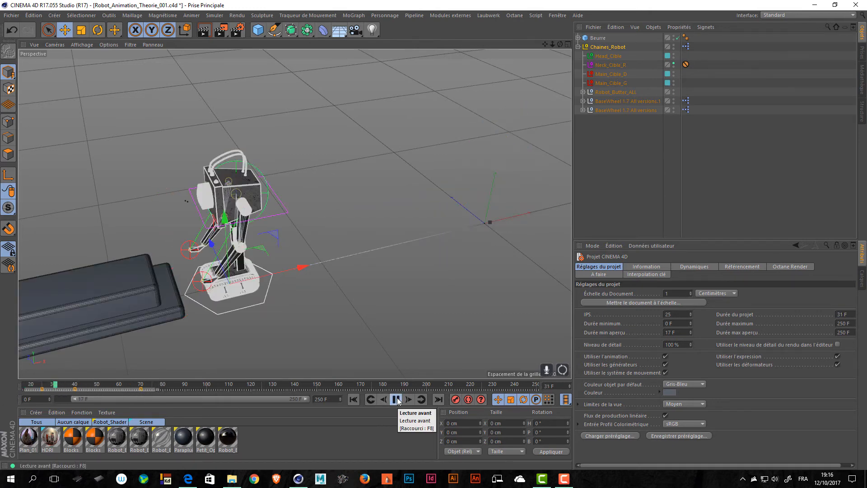
left_click(396, 400)
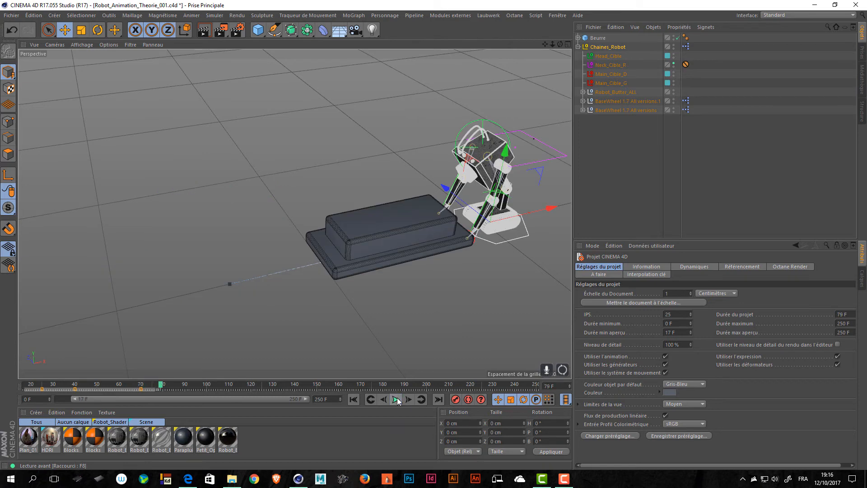
left_click_drag(159, 385, 25, 389)
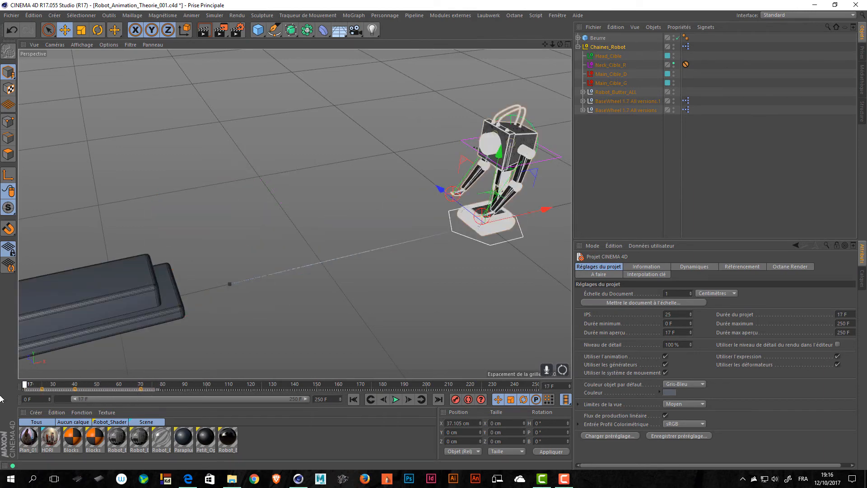
key("ctrl+s")
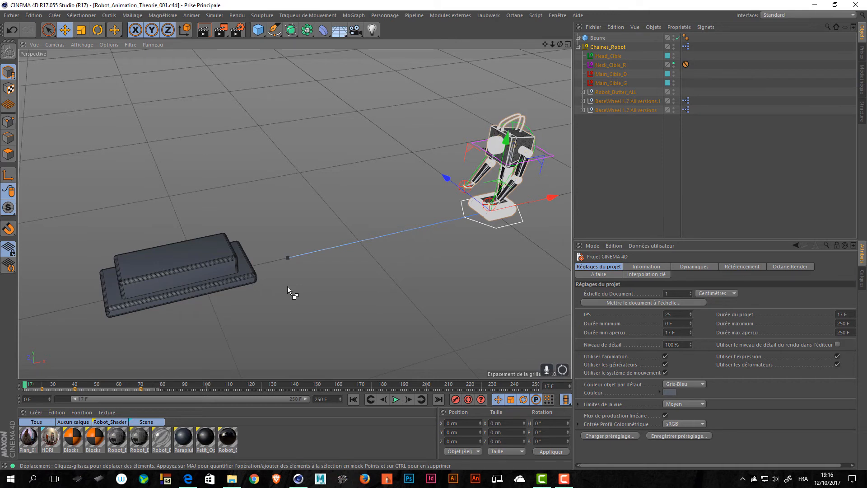
Step: Deselect the robot, switch the interface layout to Animation and show the timeline as F-curves
left_click(657, 219)
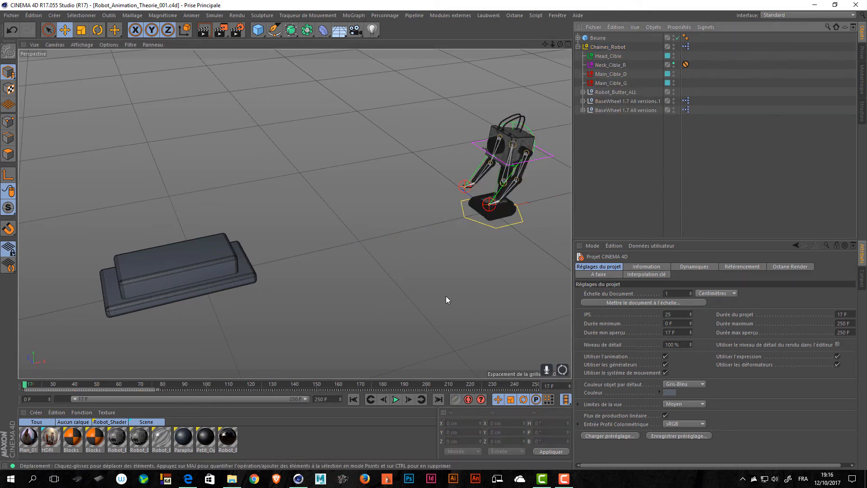
left_click(791, 15)
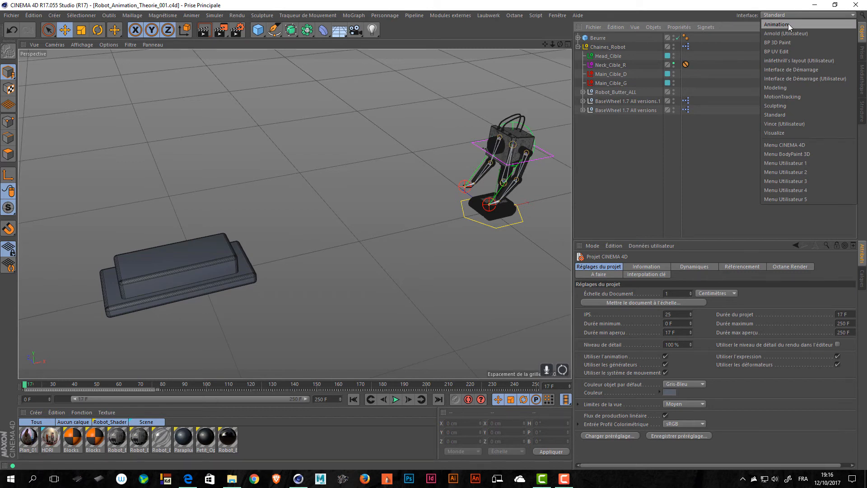
left_click(787, 24)
left_click(689, 386)
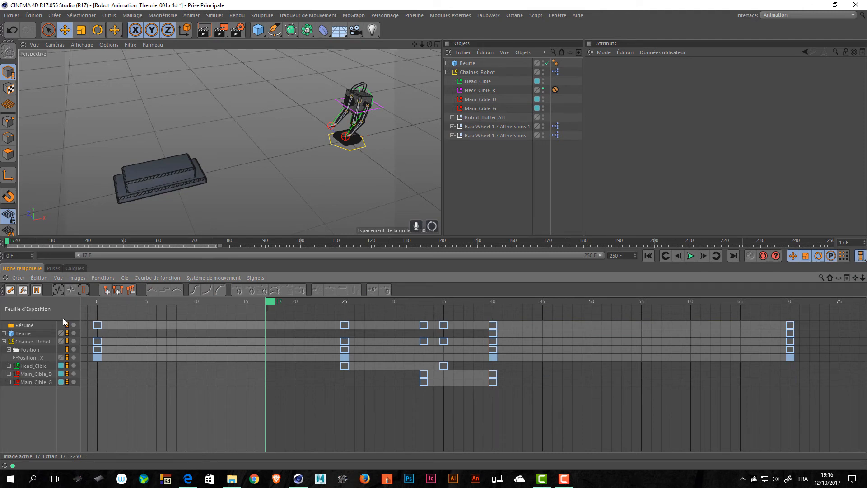
left_click(23, 290)
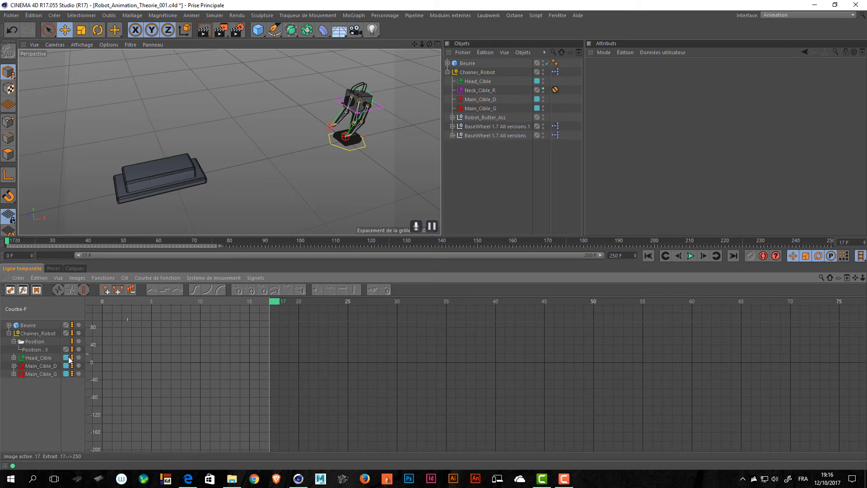
Step: Display the F-curves of all Beurre, Chaines_Robot and target tracks together and select every key
left_click_drag(31, 401, 4, 319)
right_click_drag(433, 357, 374, 430, "alt")
key("h")
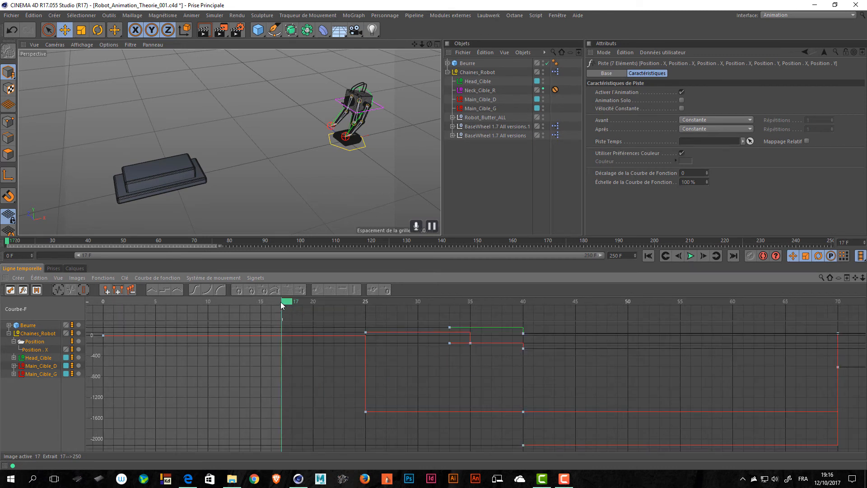
mouse_move(281, 302)
left_mouse_down()
mouse_move(334, 295)
mouse_move(163, 315)
mouse_move(799, 338)
mouse_move(146, 316)
mouse_move(237, 320)
left_mouse_up()
scroll(243, 318, "left", 2)
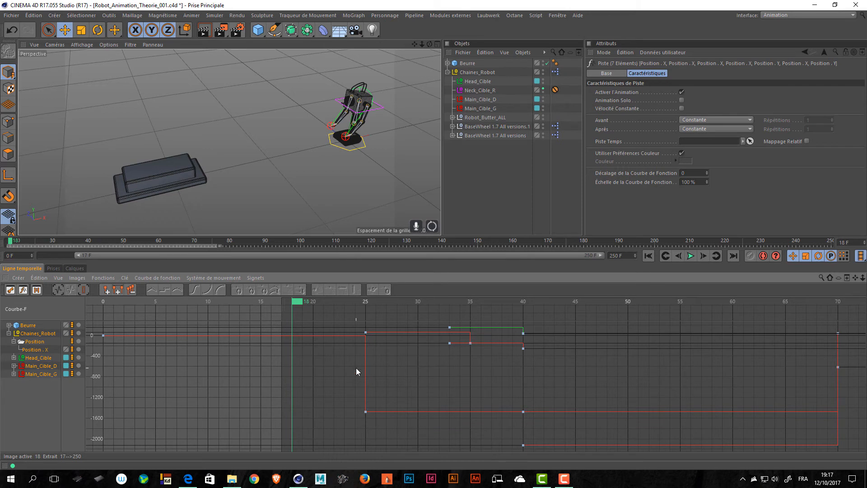
key("ctrl+a")
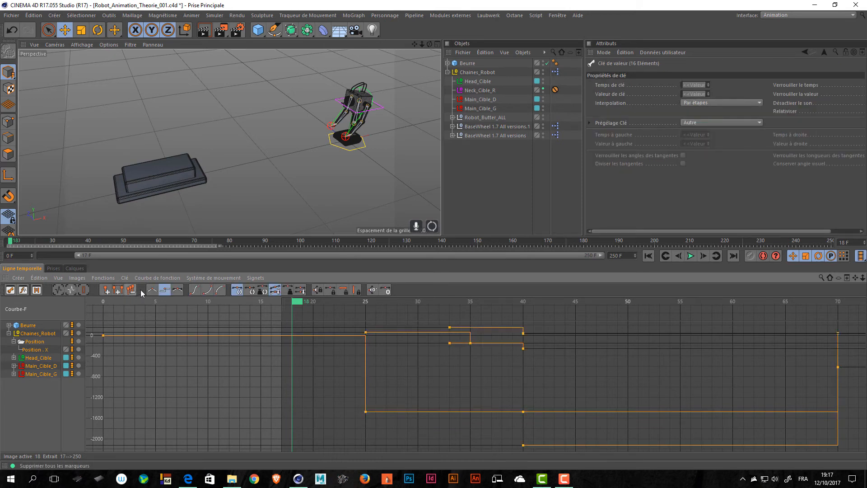
Step: Try Spline interpolation on all selected keys and undo it
left_click(177, 290)
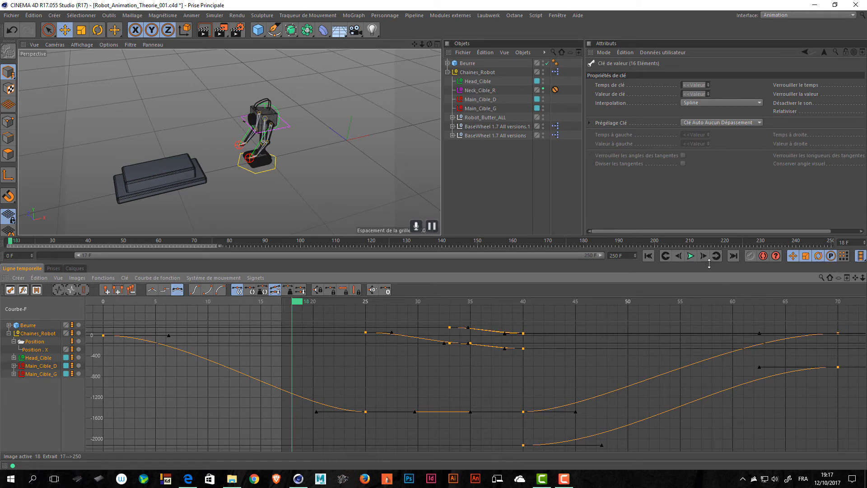
key("ctrl+z")
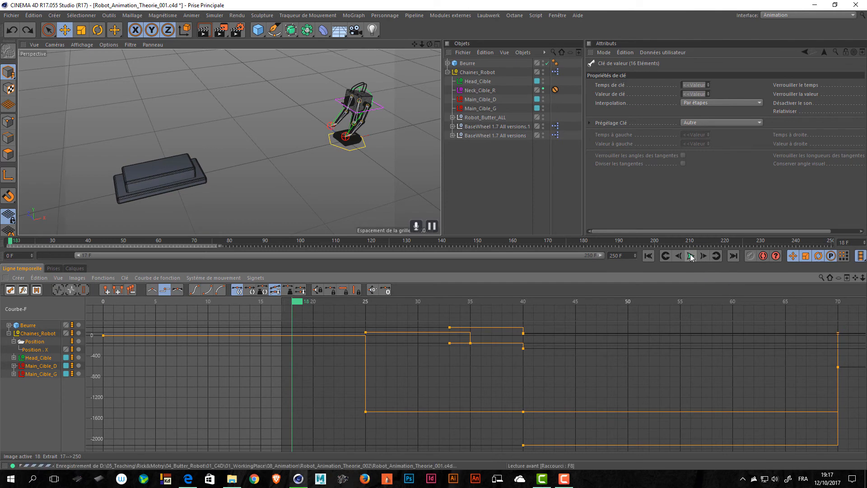
Step: Save the project and save a copy in the same folder as Robot_Animation_Theorie_Blocking_001.c4d
key("ctrl+s")
key("ctrl+shift+s")
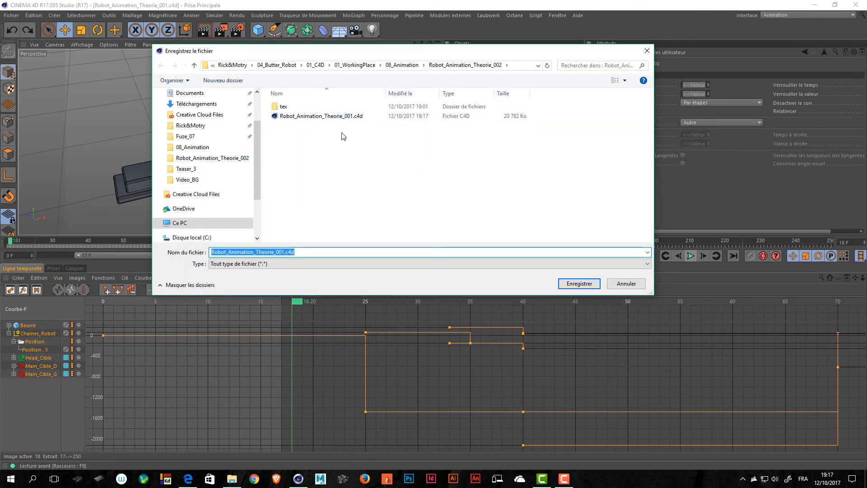
left_click(276, 251)
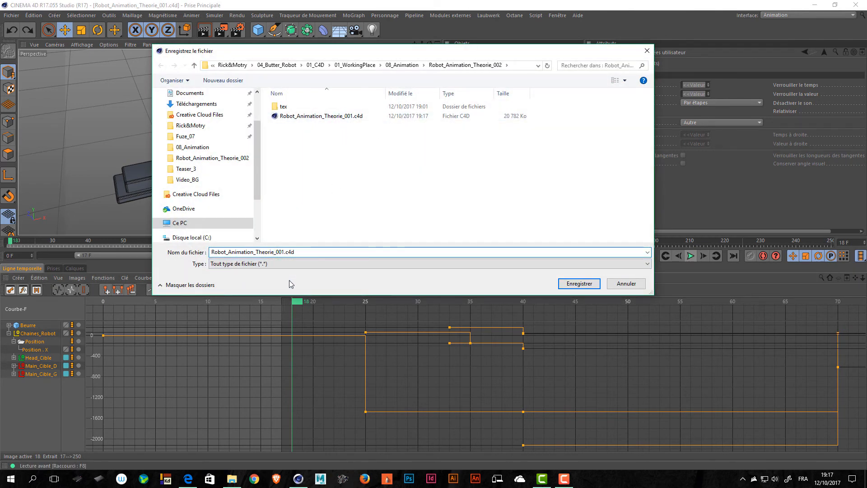
type("_Blocking_")
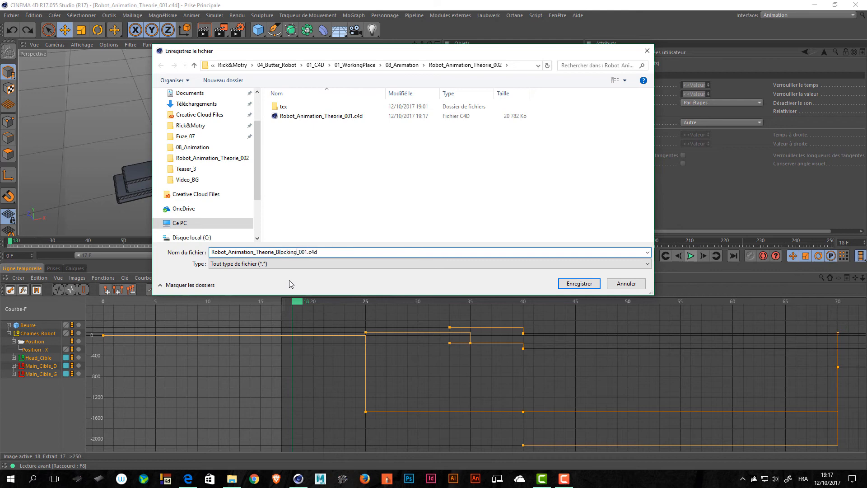
key("Return")
Step: Save the project under the new name Robot_Animation_Theorie_Spline_002.c4d
key("ctrl+shift+s")
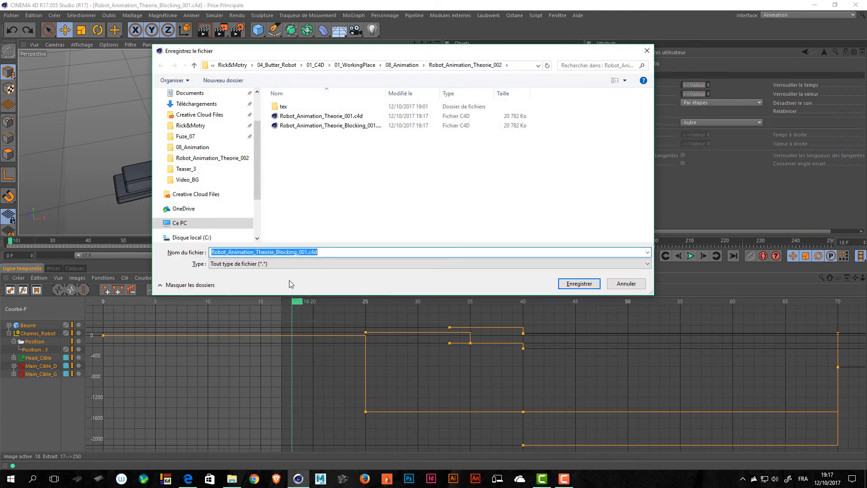
key("Left")
key("Left")
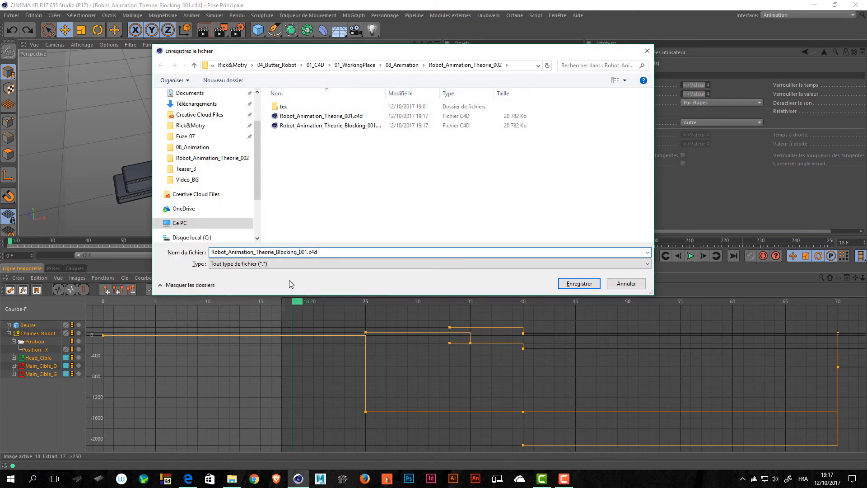
key("Left")
key("shift+Left")
key("shift+Left")
key("shift+Left")
key("shift+Left")
key("shift+Left")
key("shift+Left")
key("shift+Left")
key("shift+Left")
type("Spline")
key("Right")
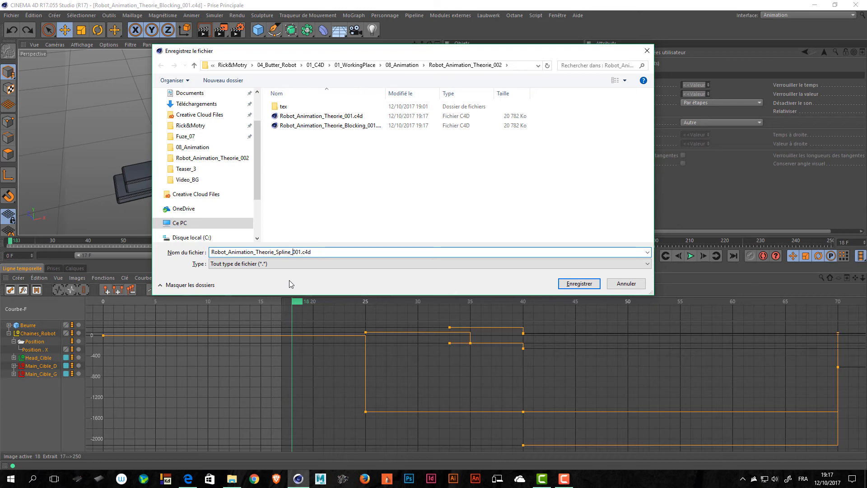
key("Delete")
type("2")
key("Return")
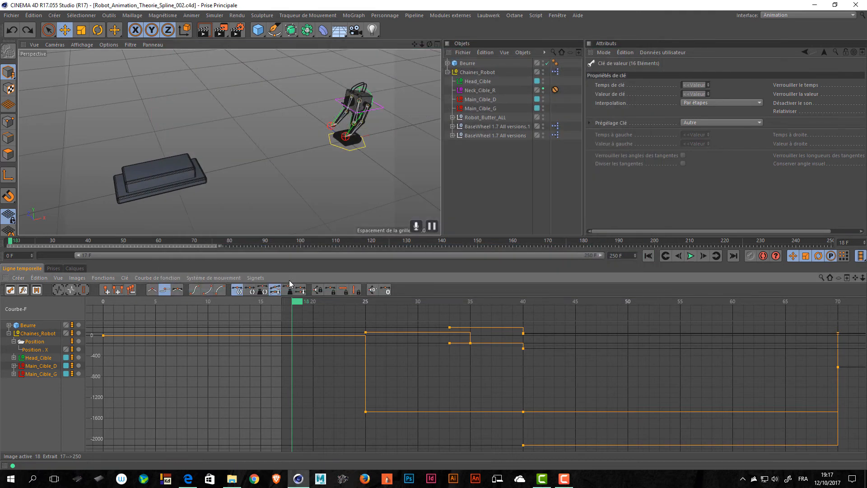
Step: Convert all selected keys from stepped to Spline interpolation and save the project
left_click_drag(373, 245, 328, 245)
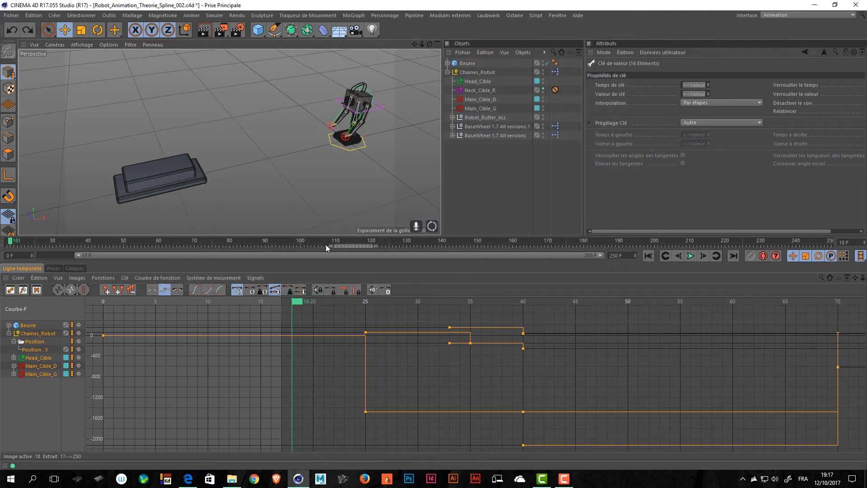
mouse_move(298, 303)
left_mouse_down()
mouse_move(314, 301)
mouse_move(302, 301)
left_mouse_up()
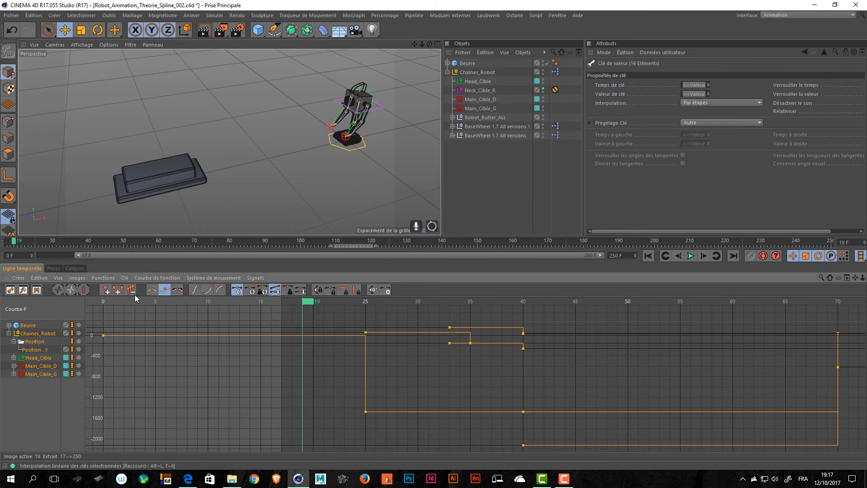
left_click(177, 290)
key("ctrl+s")
Step: Play the animation with the end of the preview range set to frame 90, and stop playback
left_click(691, 255)
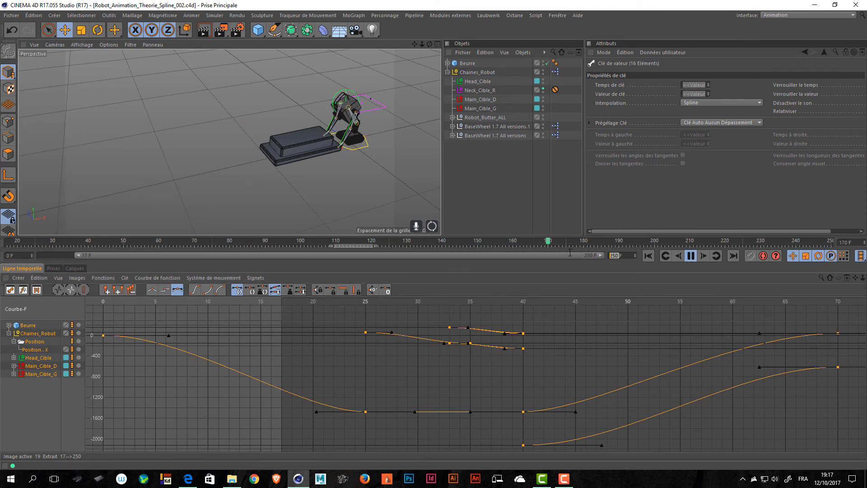
type("90")
key("Return")
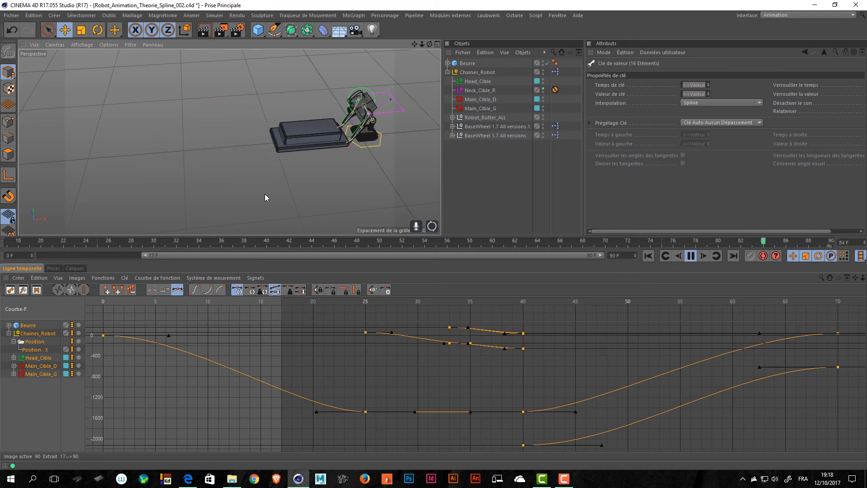
key("space")
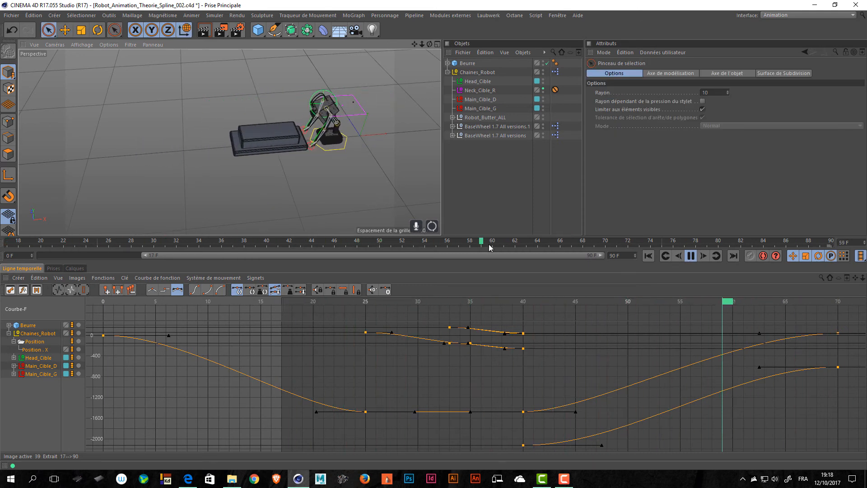
left_click(690, 256)
Step: Scrub back to frame 49 and examine the contact between the robot's hands and the butter up close
left_click_drag(306, 157, 273, 170, "alt")
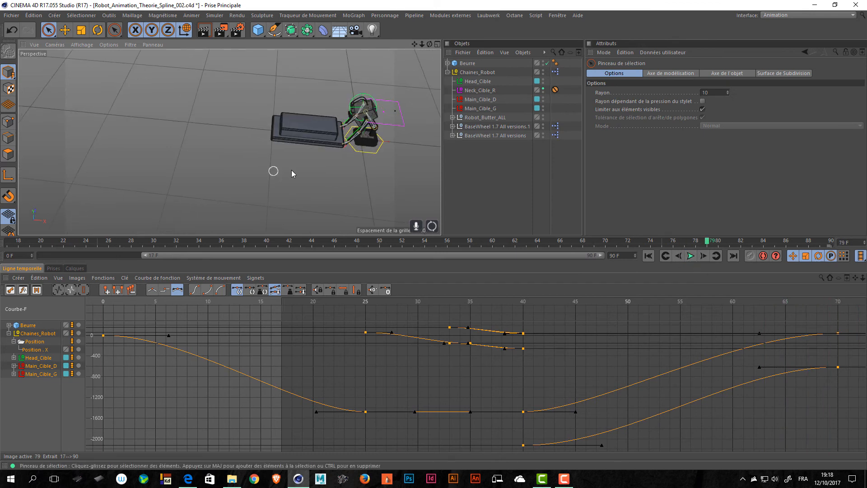
right_click_drag(316, 163, 393, 149, "alt")
middle_click_drag(393, 149, 317, 178, "alt")
left_click_drag(318, 178, 247, 140, "alt")
middle_click_drag(251, 115, 263, 231, "alt")
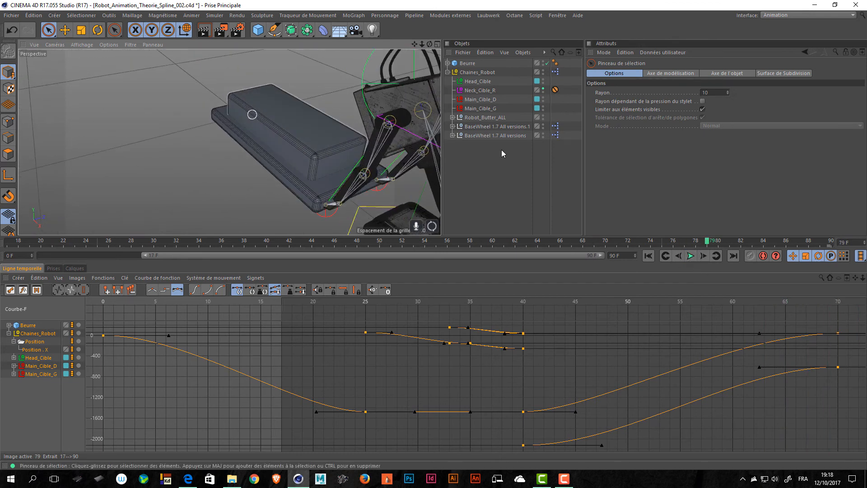
mouse_move(496, 245)
left_mouse_down()
mouse_move(11, 244)
mouse_move(98, 243)
mouse_move(155, 219)
mouse_move(367, 233)
left_mouse_up()
left_click_drag(265, 156, 259, 141, "alt")
middle_click_drag(259, 141, 384, 97, "alt")
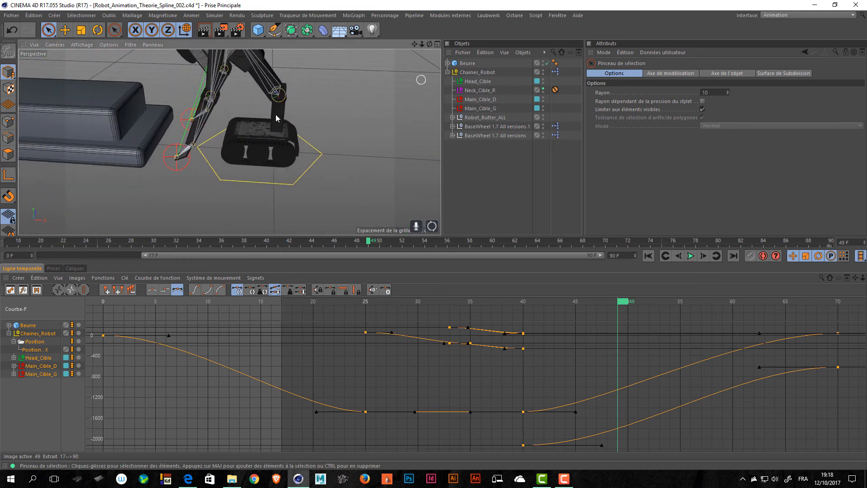
right_click_drag(271, 117, 288, 109, "alt")
middle_click_drag(289, 109, 344, 51, "alt")
left_click_drag(298, 159, 291, 183, "alt")
scroll(296, 194, "down", 6)
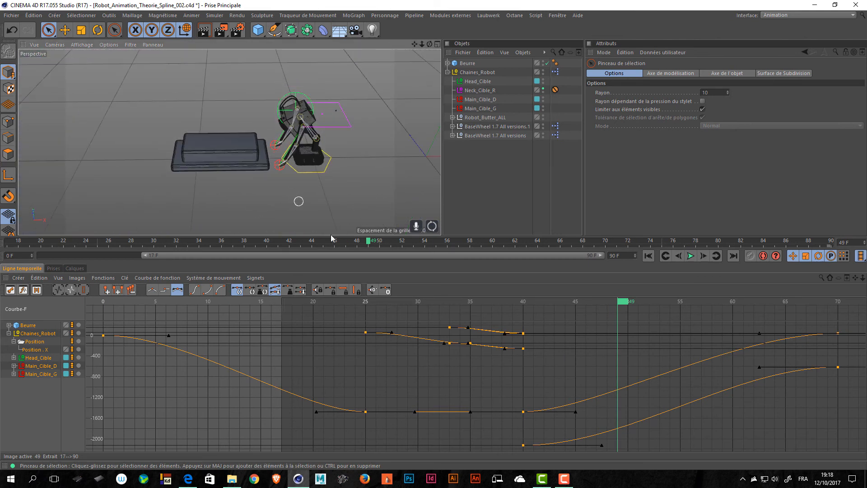
Step: Deselect the keys and display only the Position X curves of Beurre and Chaines_Robot together
left_click(641, 336)
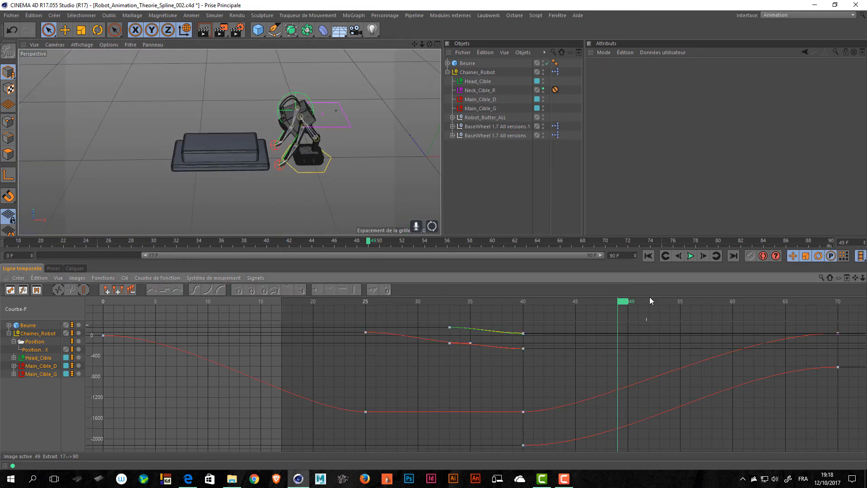
left_click(21, 328)
left_click(22, 327)
right_click_drag(548, 352, 526, 355, "alt")
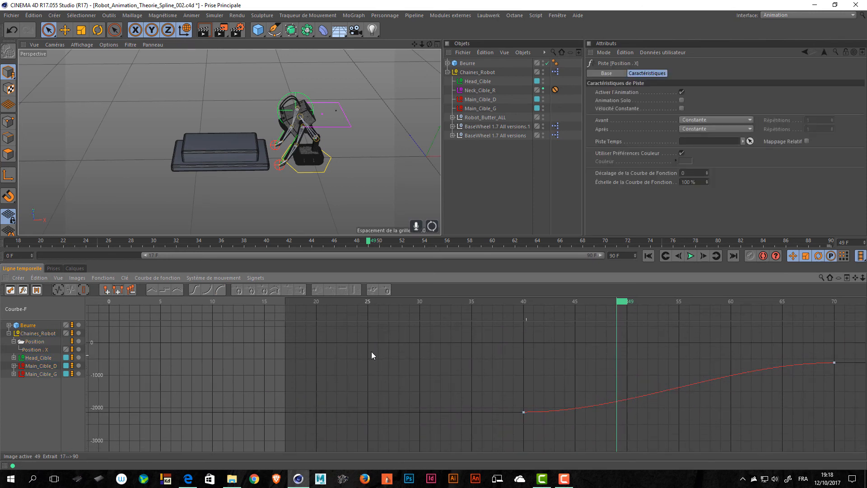
left_click(43, 332, "shift")
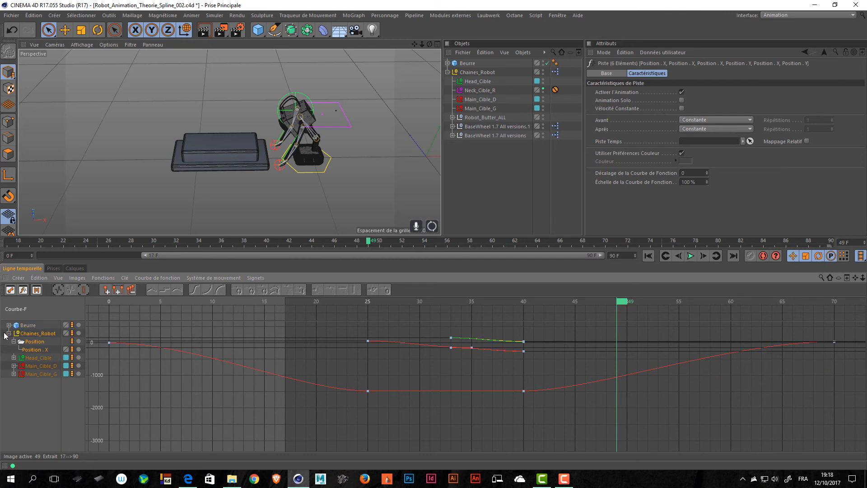
left_click(6, 333)
left_click(36, 349)
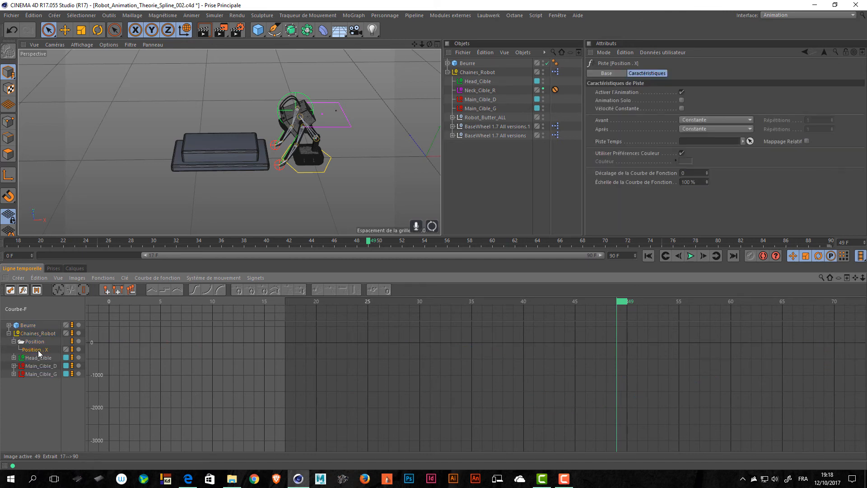
left_click(28, 325, "ctrl")
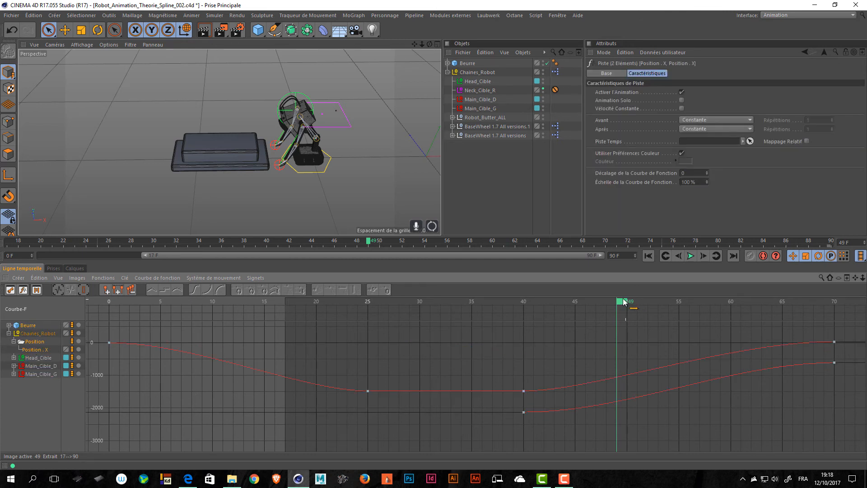
Step: Shorten the outgoing tangent of Beurre's Position X key at frame 40 to about 5 frames, matching the robot's curve
left_click_drag(623, 301, 768, 307)
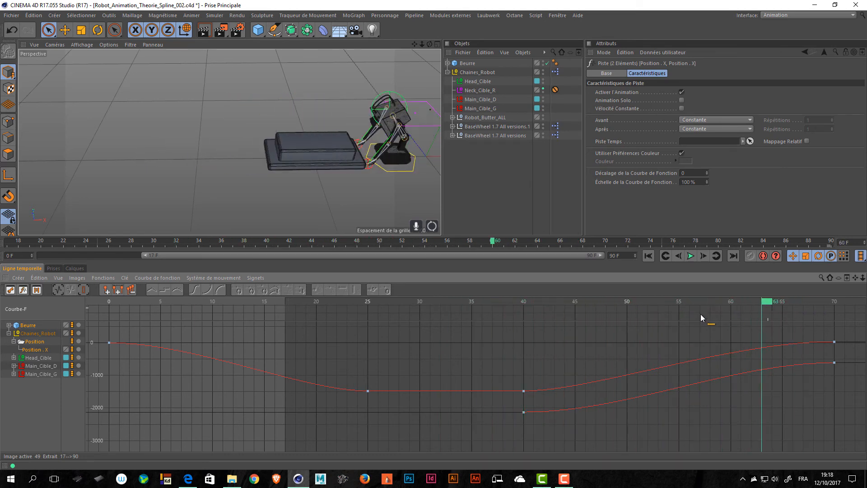
left_click_drag(701, 317, 522, 429)
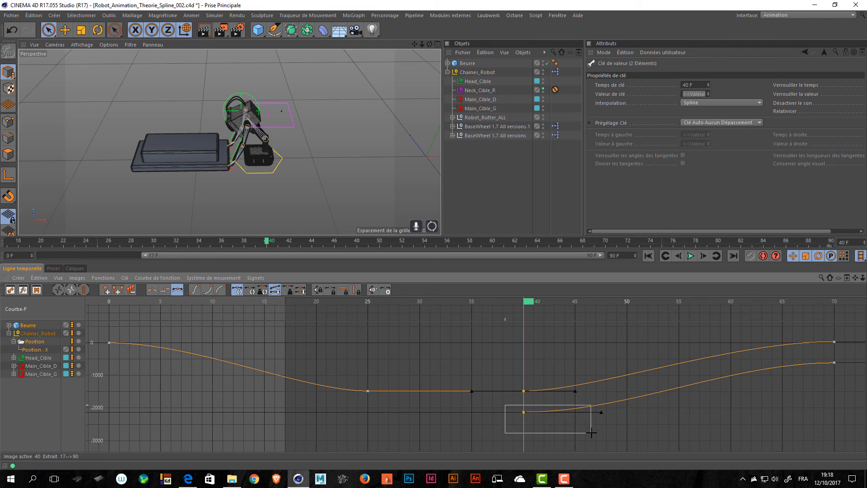
left_click_drag(620, 435, 576, 420)
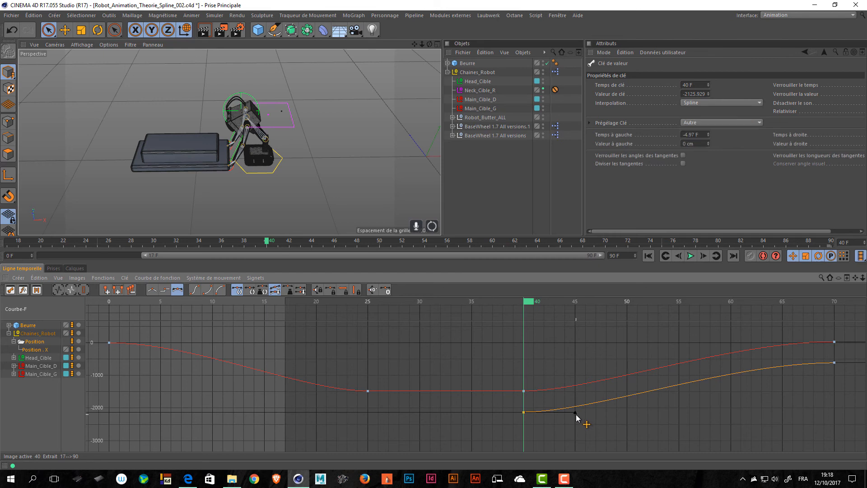
left_click_drag(527, 303, 678, 319)
left_click_drag(765, 321, 527, 316)
left_click_drag(601, 413, 576, 416)
Step: Scrub between frames 33 and 53 and examine how the robot approaches and moves with the butter
left_click_drag(532, 307, 453, 321)
left_click_drag(297, 196, 234, 139, "alt")
right_click_drag(248, 207, 274, 216, "alt")
left_click_drag(318, 188, 323, 122, "alt")
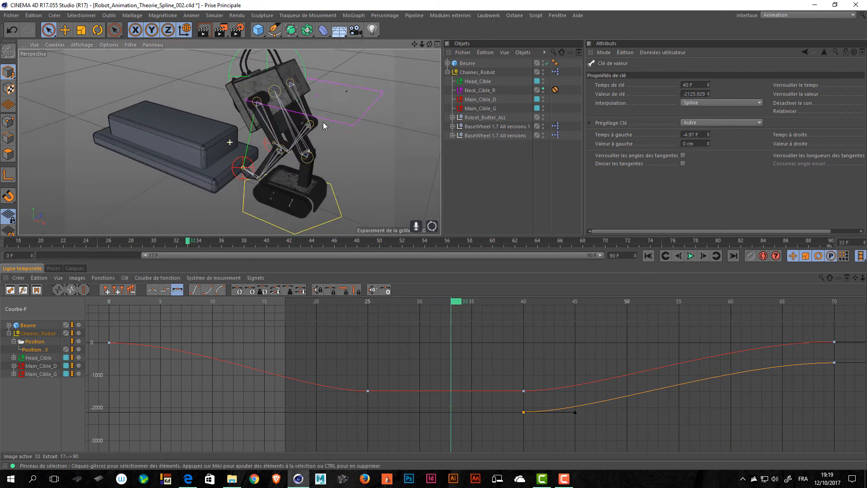
right_click_drag(323, 122, 335, 117, "alt")
left_click_drag(334, 116, 291, 102, "alt")
right_click_drag(290, 103, 272, 109, "alt")
left_click_drag(271, 109, 276, 134, "alt")
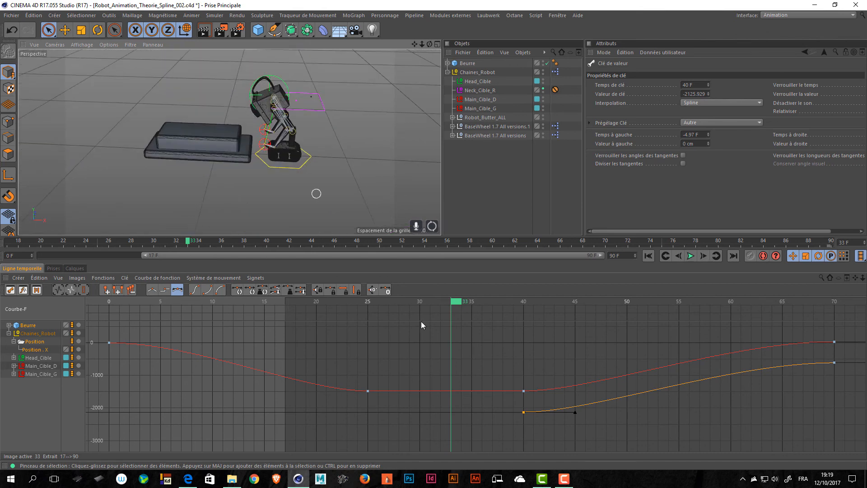
left_click_drag(459, 302, 669, 346)
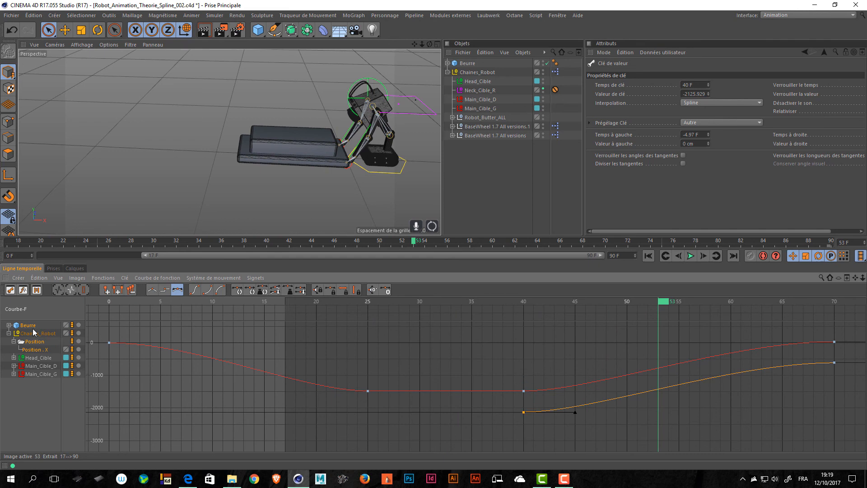
Step: Display the animation curves of Beurre, Chaines_Robot and all the target controls together in the F-curve editor
left_click_drag(45, 396, 2, 328)
key("h")
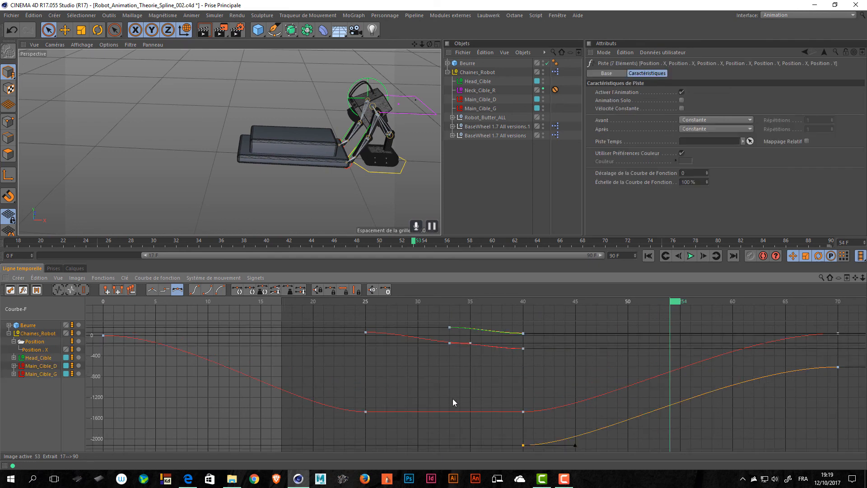
right_click_drag(509, 385, 467, 384, "alt")
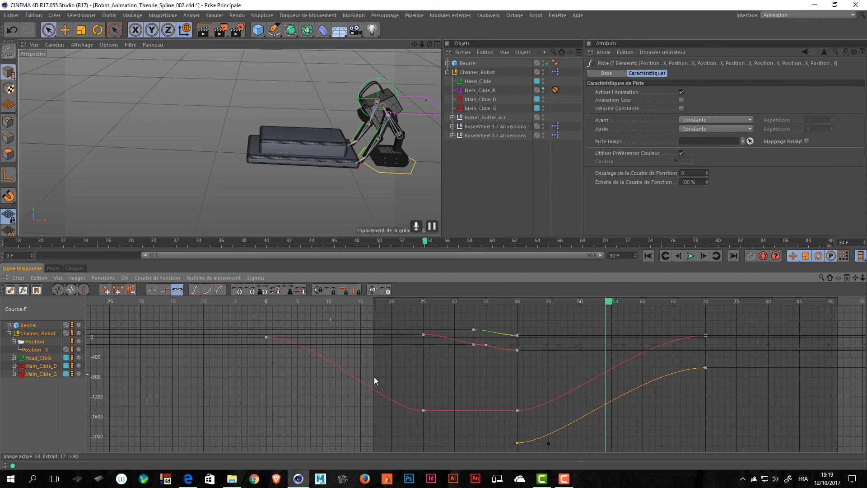
middle_click_drag(510, 385, 493, 387, "alt")
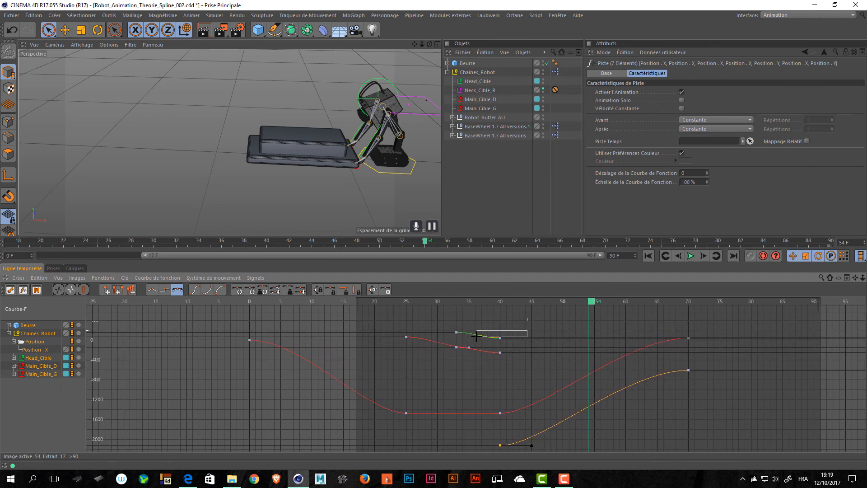
Step: Try moving the two upper Position Y keys from frame 40 to a higher value at frame 43, undo it, and save the project
left_click_drag(476, 336, 518, 344)
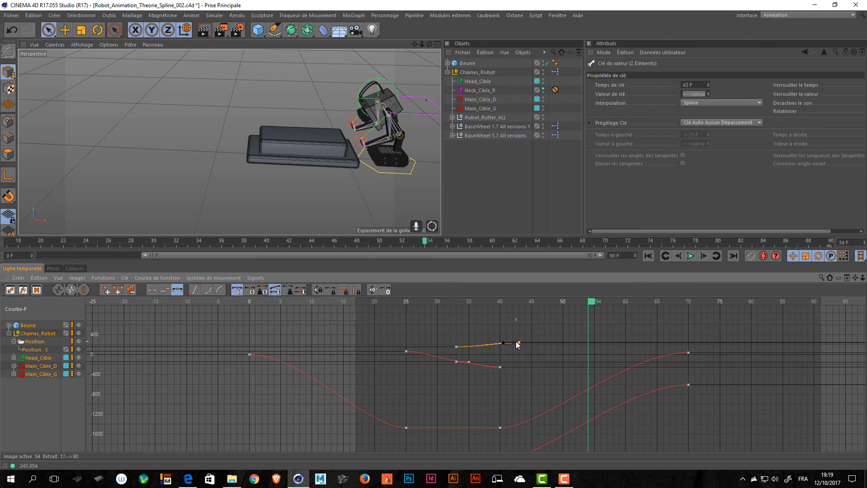
key("ctrl+z")
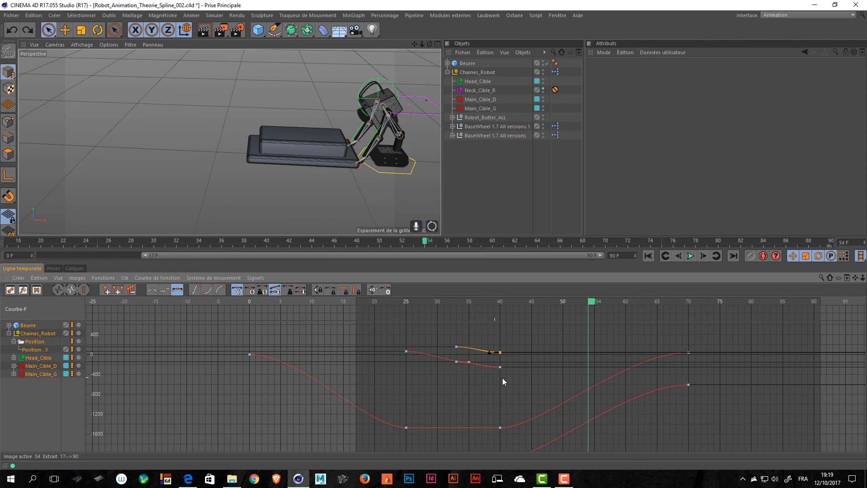
middle_click_drag(505, 377, 517, 356, "alt")
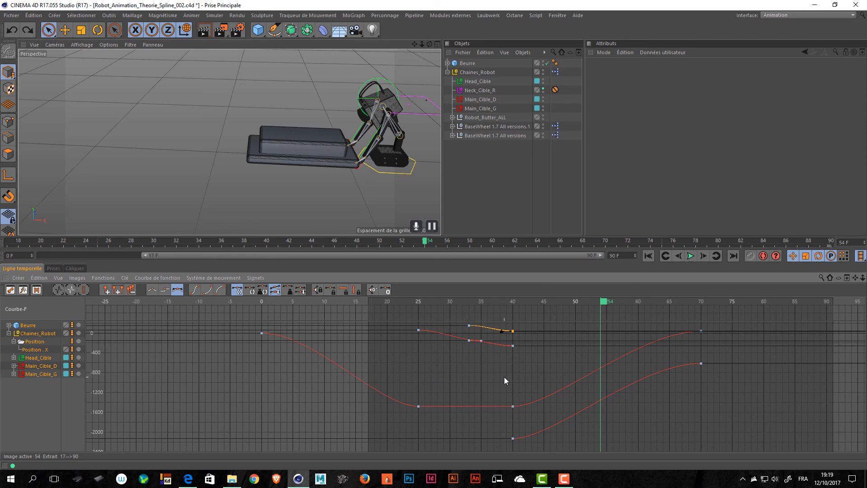
scroll(504, 377, "up", 3)
key("ctrl+s")
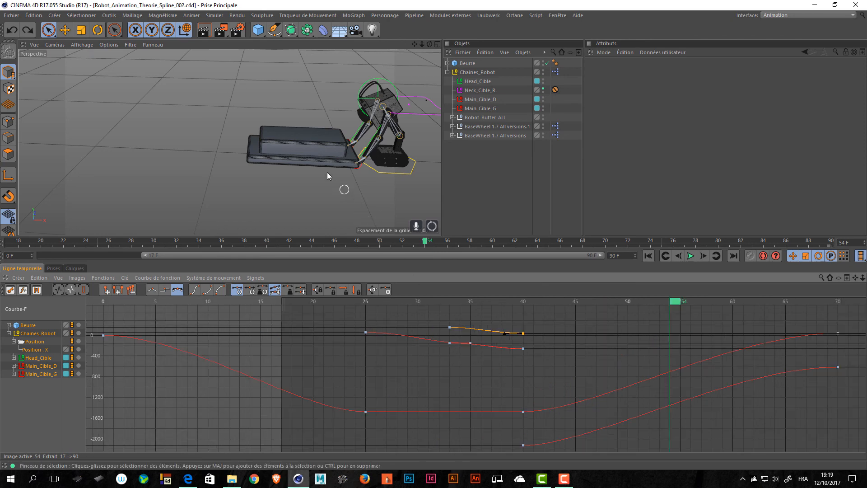
Step: Examine the contact between the robot's hands and the butter at frame 54 from several angles
left_click_drag(327, 172, 379, 147, "alt")
middle_click_drag(379, 147, 260, 137, "alt")
scroll(277, 145, "up", 4)
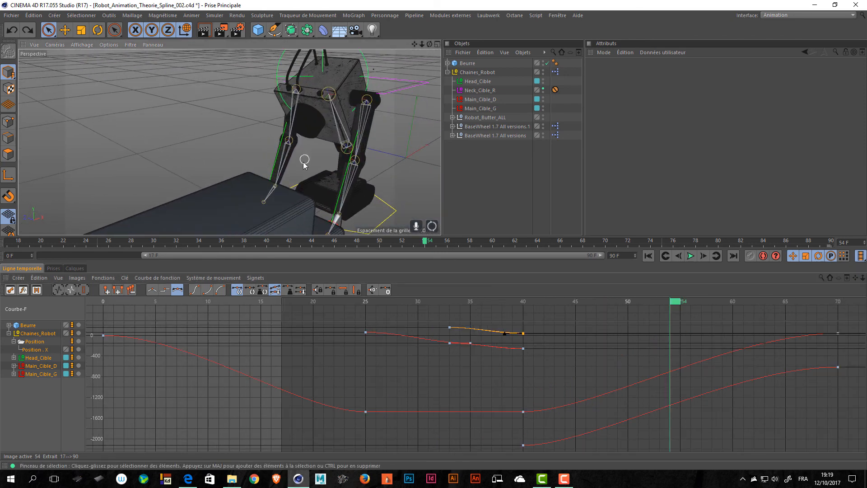
scroll(303, 163, "down", 4)
mouse_move(303, 163)
left_mouse_down("alt")
mouse_move(272, 159)
mouse_move(277, 174)
mouse_move(246, 175)
mouse_move(289, 153)
left_mouse_up("alt")
scroll(257, 142, "up", 3)
scroll(264, 175, "down", 4)
scroll(254, 168, "up", 5)
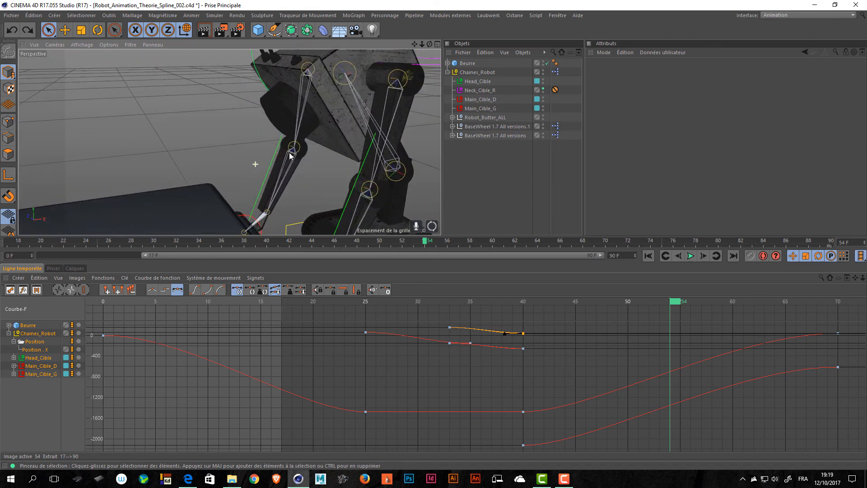
middle_click_drag(281, 158, 251, 165, "alt")
right_click_drag(250, 161, 195, 165, "alt")
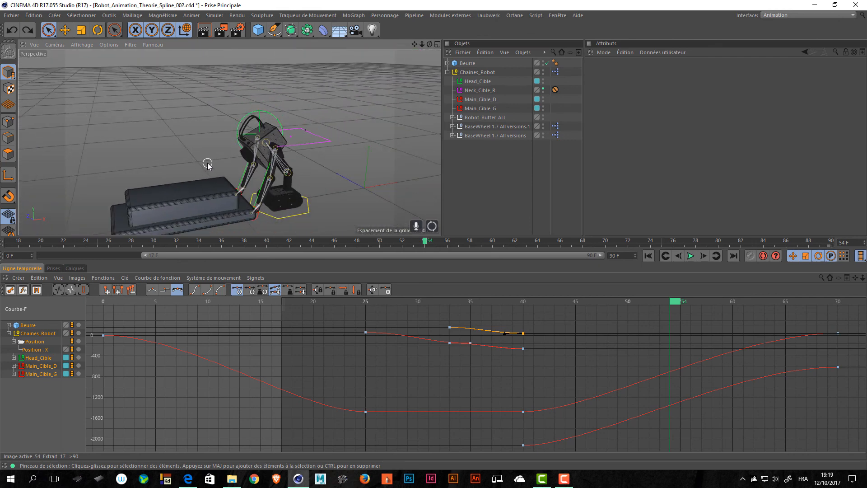
left_click_drag(208, 166, 222, 152, "alt")
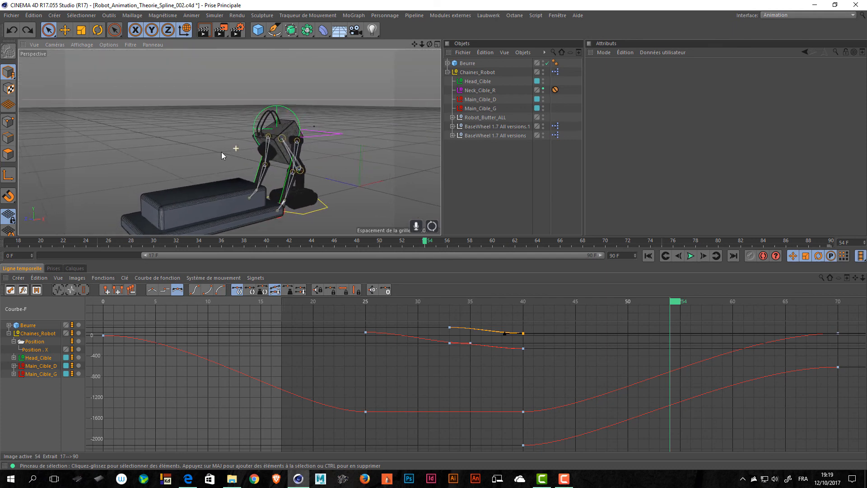
right_click_drag(221, 152, 251, 152, "alt")
left_click_drag(251, 151, 232, 173, "alt")
middle_click_drag(232, 174, 312, 136, "alt")
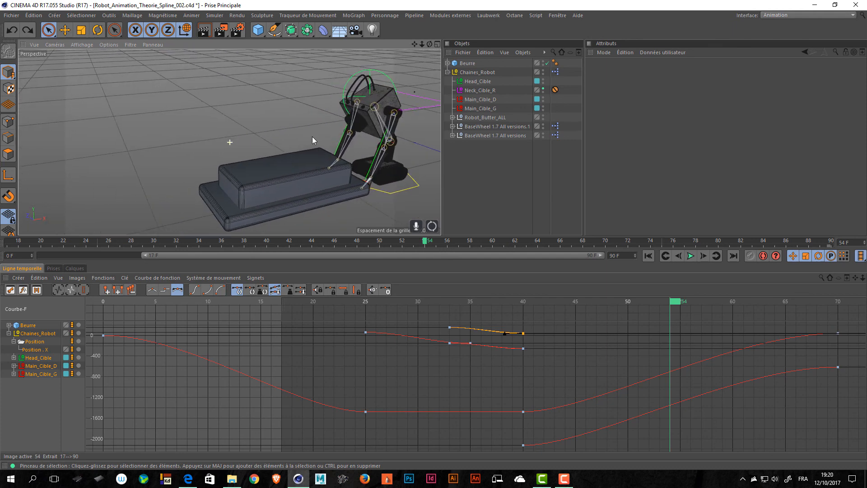
left_click_drag(312, 136, 264, 159, "alt")
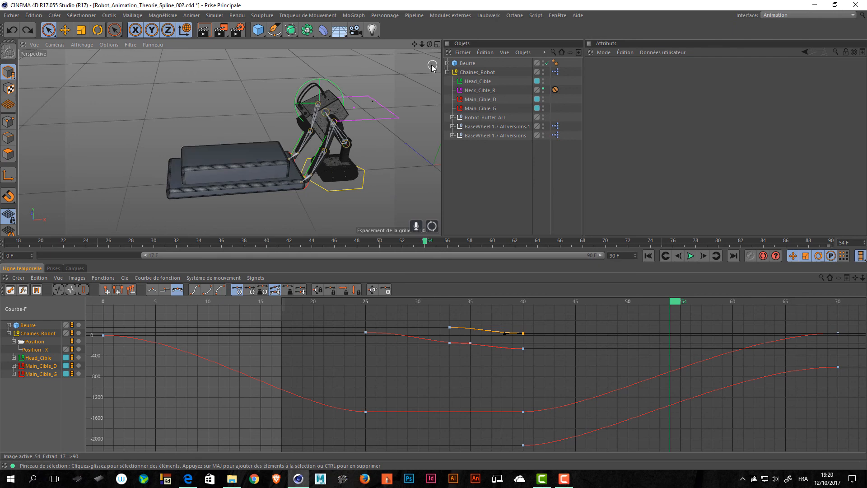
Step: Widen the perspective viewport and frame the robot's hands and the butter up close
left_click_drag(443, 82, 639, 83)
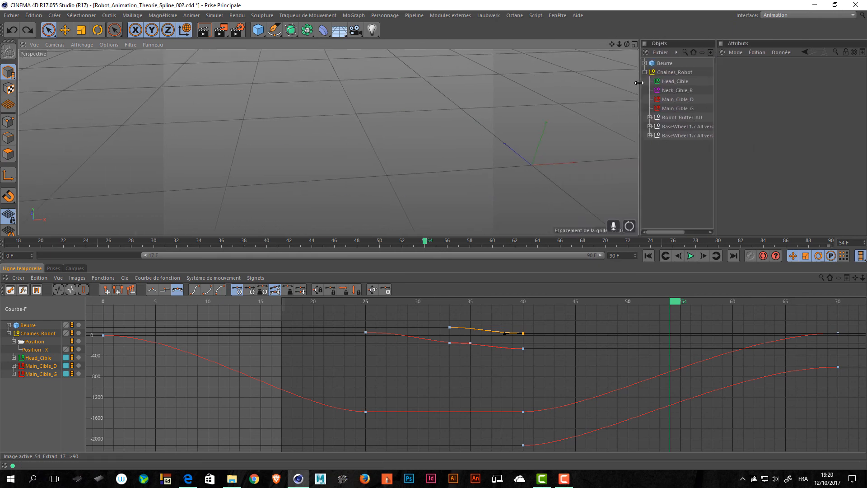
right_click_drag(396, 167, 437, 151, "alt")
left_click_drag(438, 150, 439, 126, "alt")
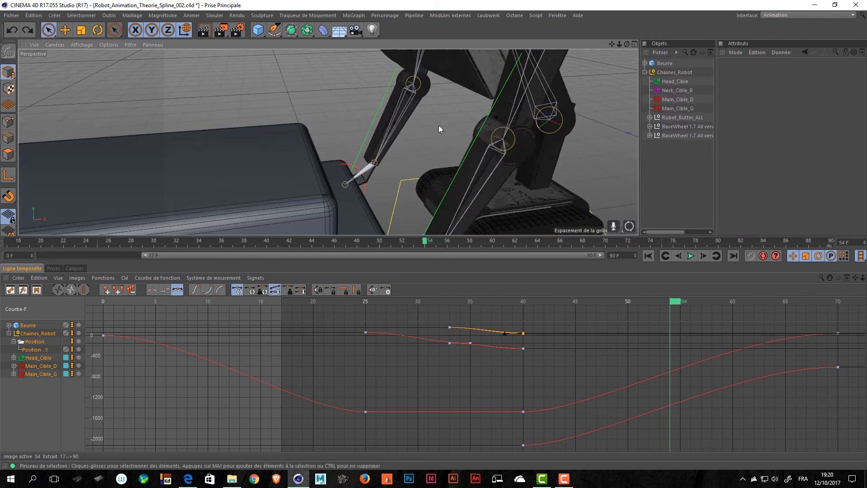
middle_click_drag(438, 125, 354, 159, "alt")
right_click_drag(354, 159, 332, 162, "alt")
Step: Try rotating the Neck_Cible_R control at frame 54, and undo the rotation
left_click(379, 163)
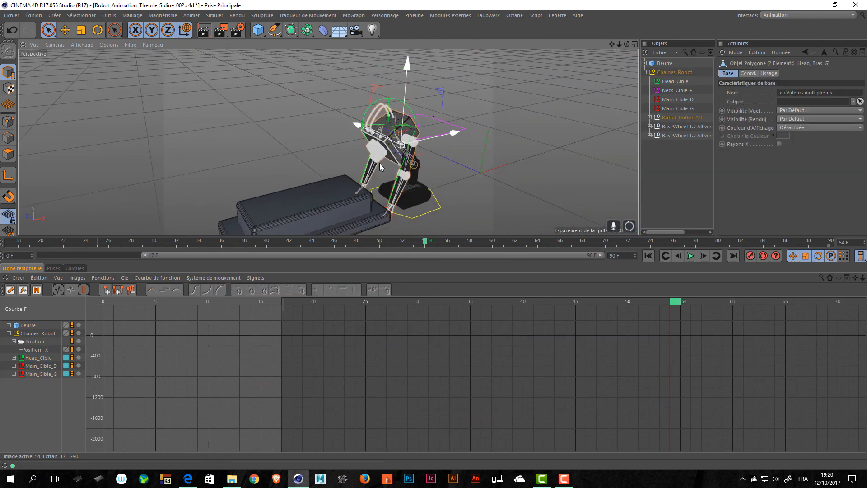
left_click_drag(379, 164, 342, 172, "alt")
left_click_drag(411, 172, 457, 140, "alt")
left_click(458, 140)
right_click_drag(404, 142, 446, 131, "alt")
middle_click_drag(443, 111, 479, 205, "alt")
left_click(498, 154)
right_click_drag(489, 163, 462, 168, "alt")
key("r")
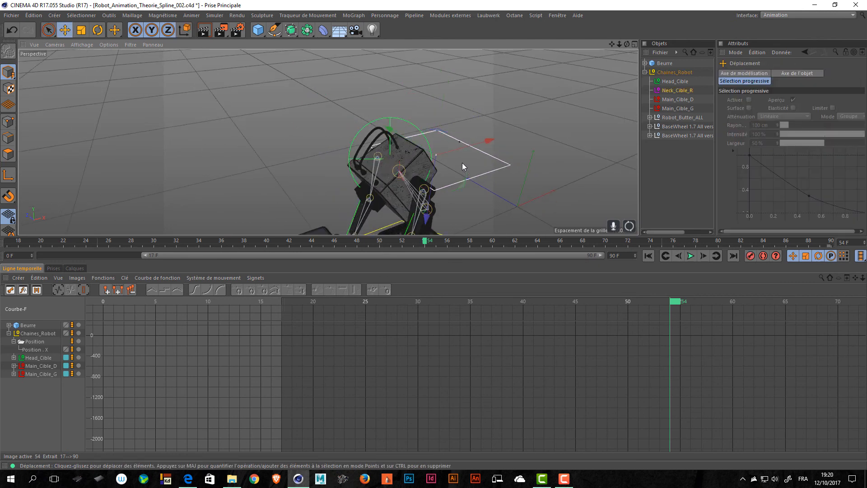
left_click_drag(443, 179, 394, 157)
key("ctrl+z")
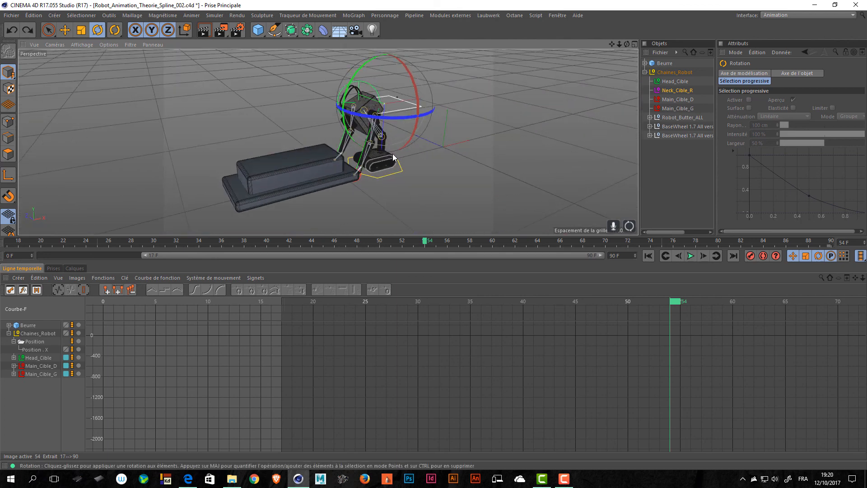